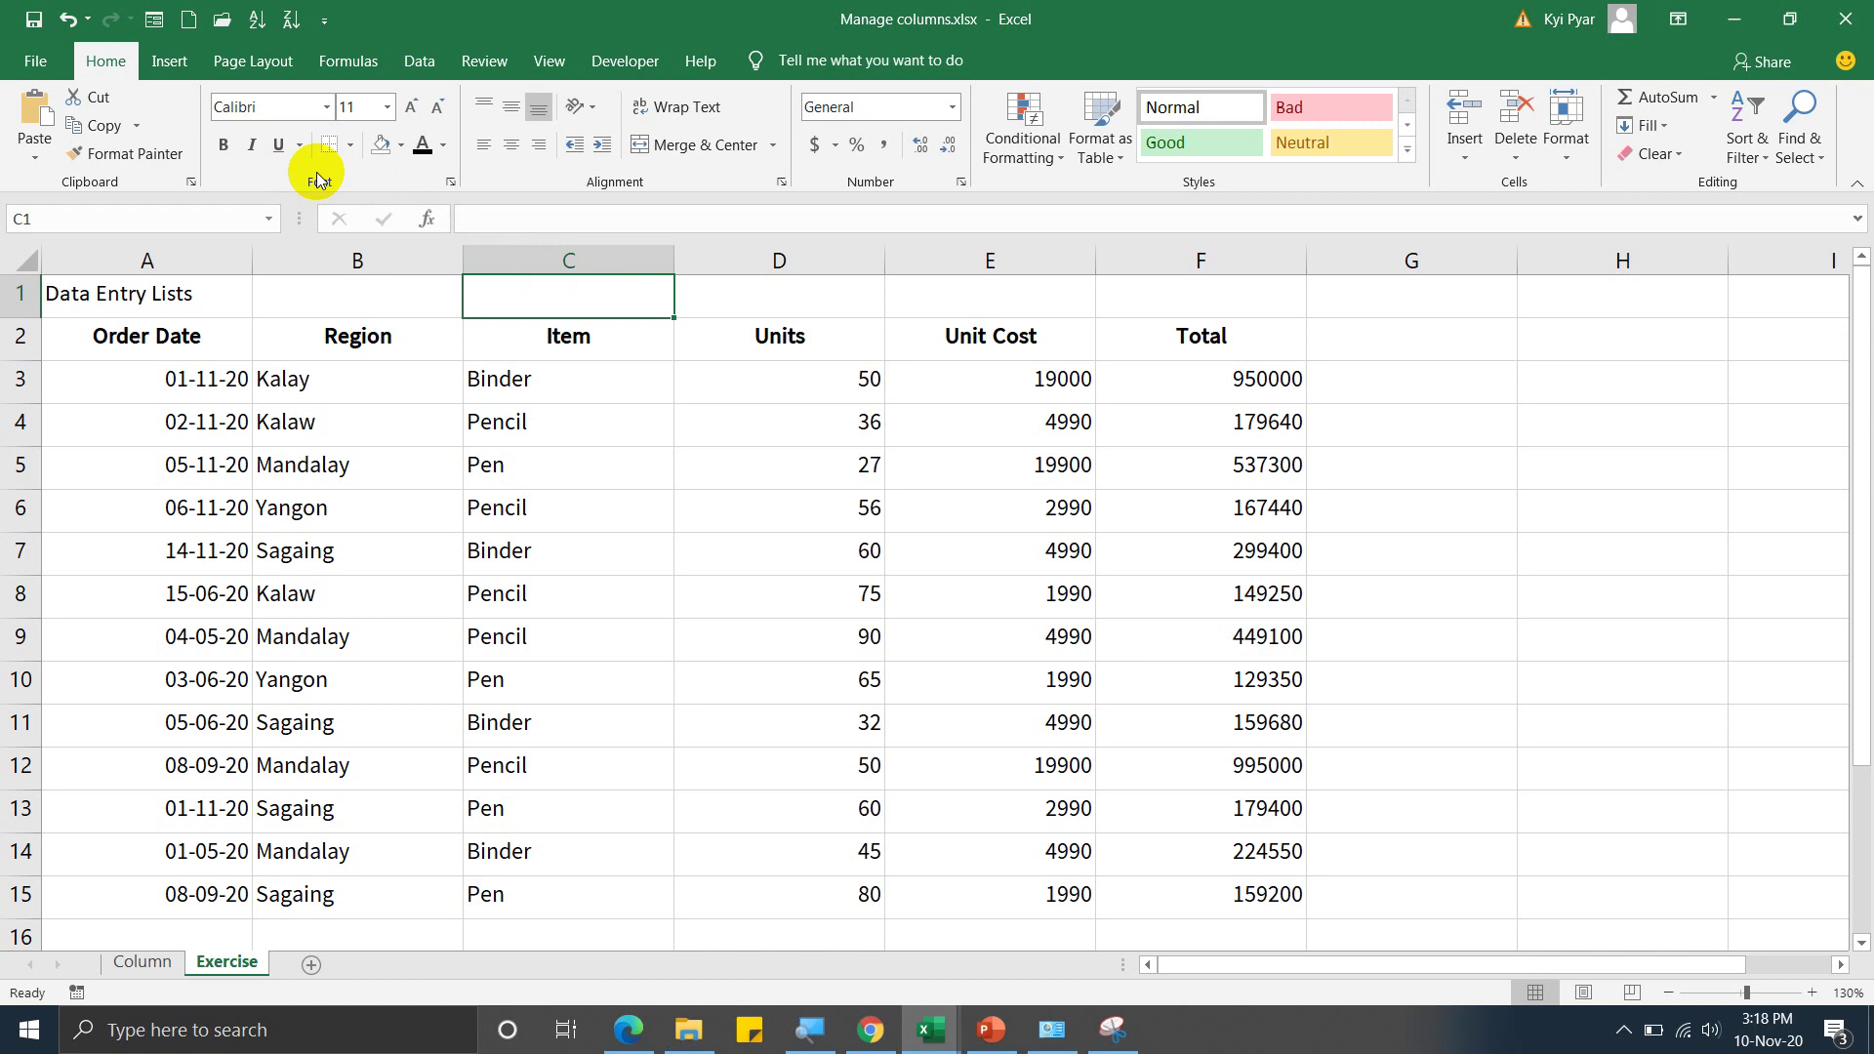
- Step through the row 1 cells from A1 to G1 to examine the title row across the table's width
{"action": "left_click", "coordinate": [159, 299]}
{"action": "key", "text": "Tab"}
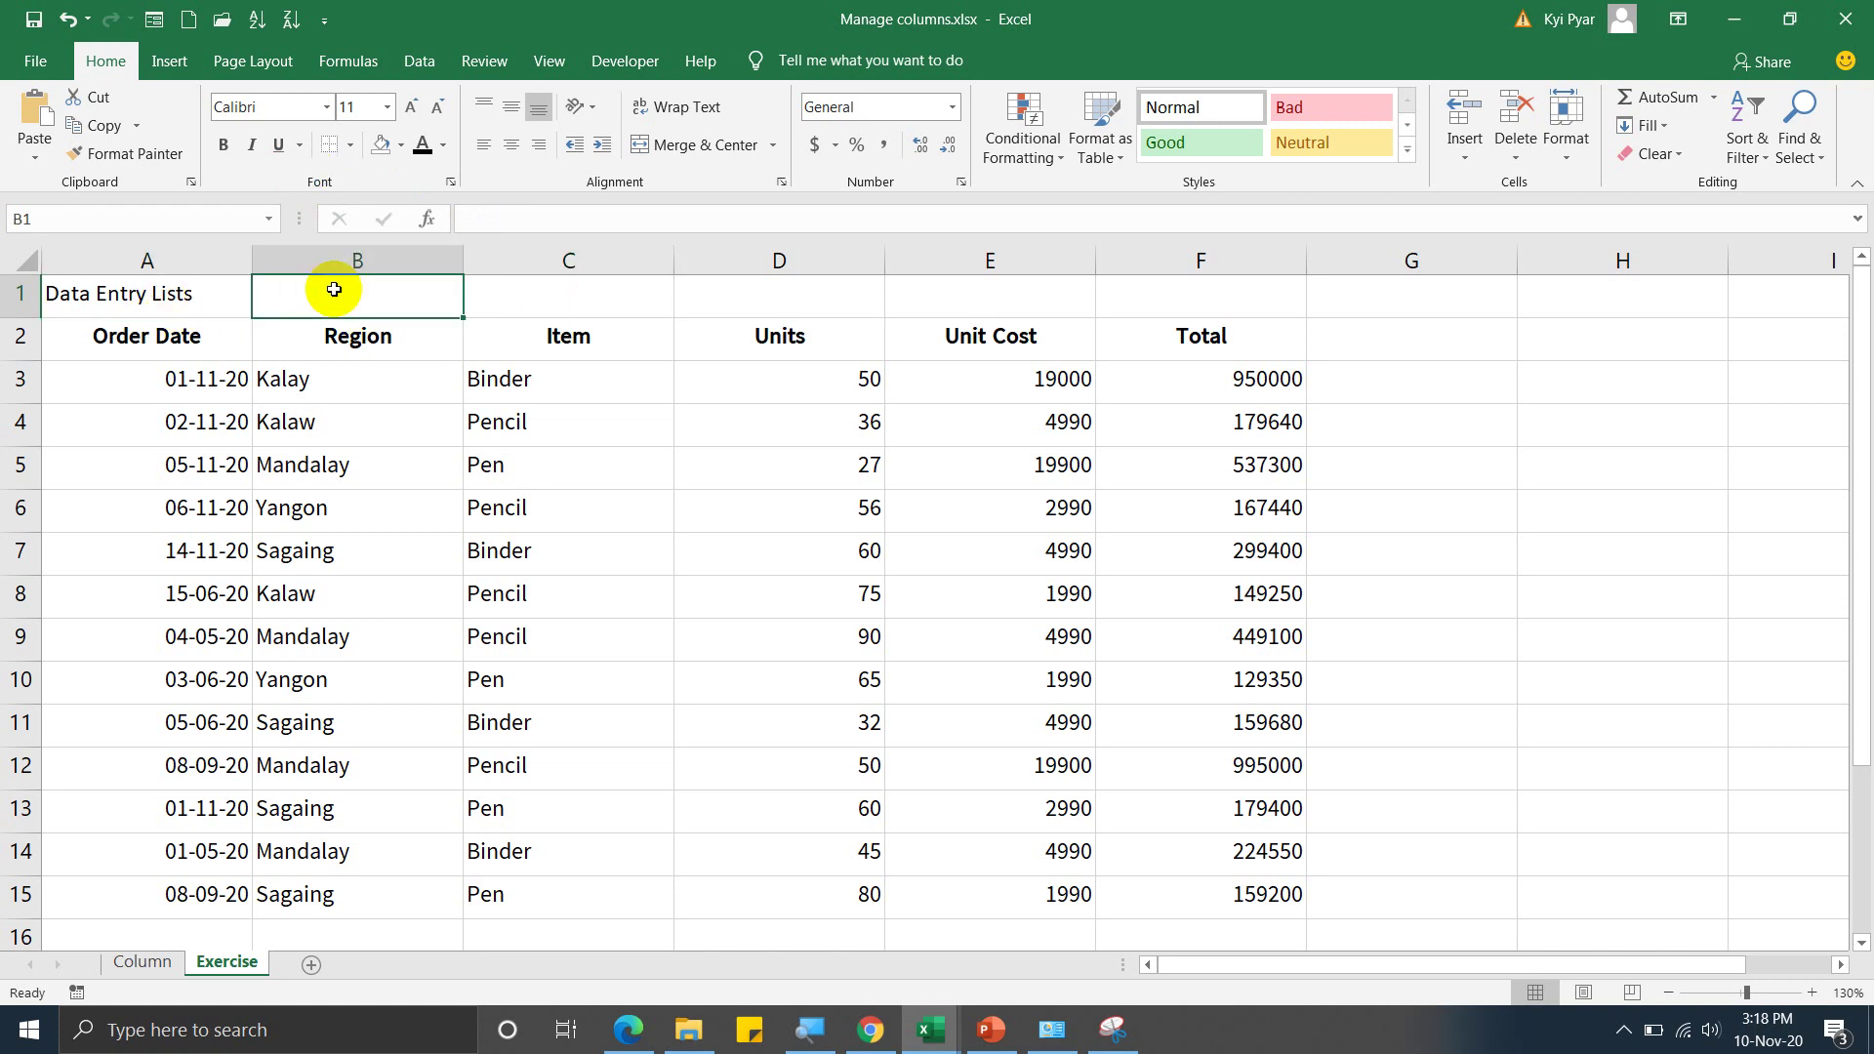
{"action": "key", "text": "Tab"}
{"action": "key", "text": "Tab"}
{"action": "key", "text": "Tab"}
{"action": "key", "text": "Tab"}
{"action": "key", "text": "Tab"}
{"action": "key", "text": "Tab"}
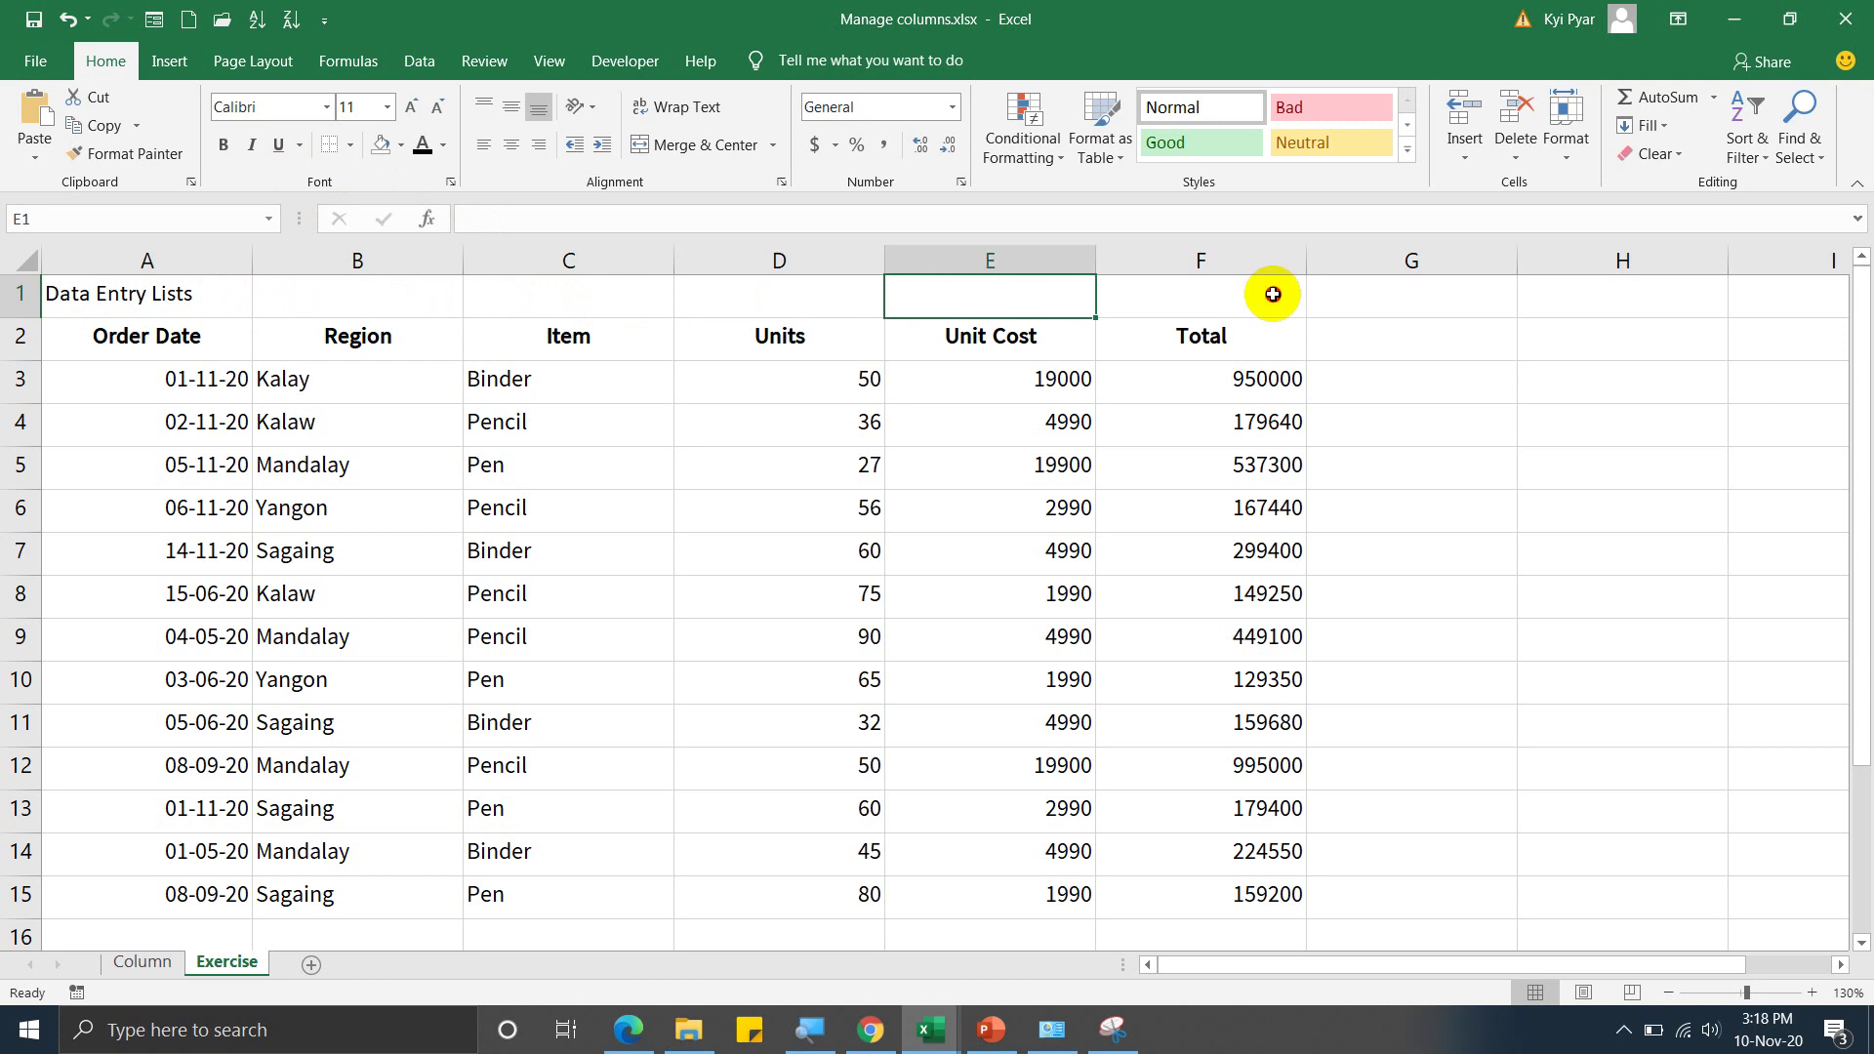
{"action": "left_click", "coordinate": [400, 293]}
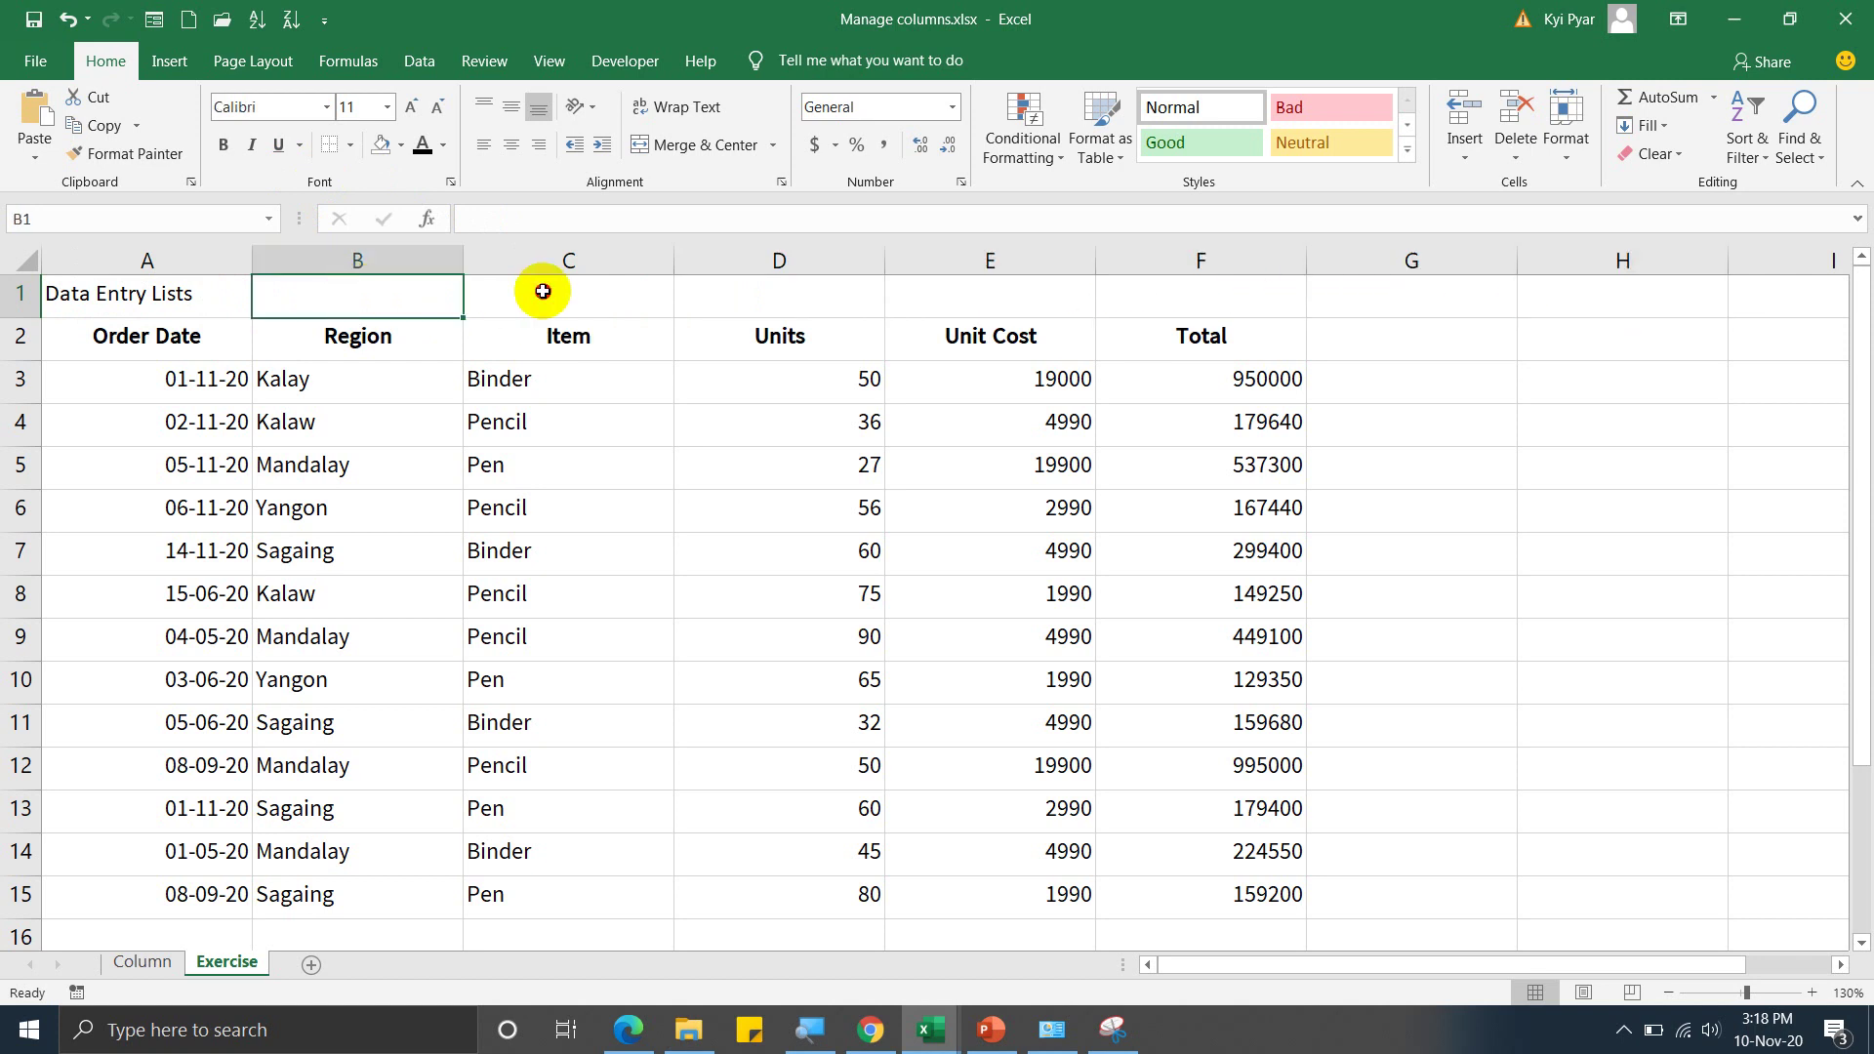
{"action": "key", "text": "Tab"}
{"action": "key", "text": "Tab"}
{"action": "key", "text": "Tab"}
{"action": "key", "text": "Tab"}
{"action": "key", "text": "Tab"}
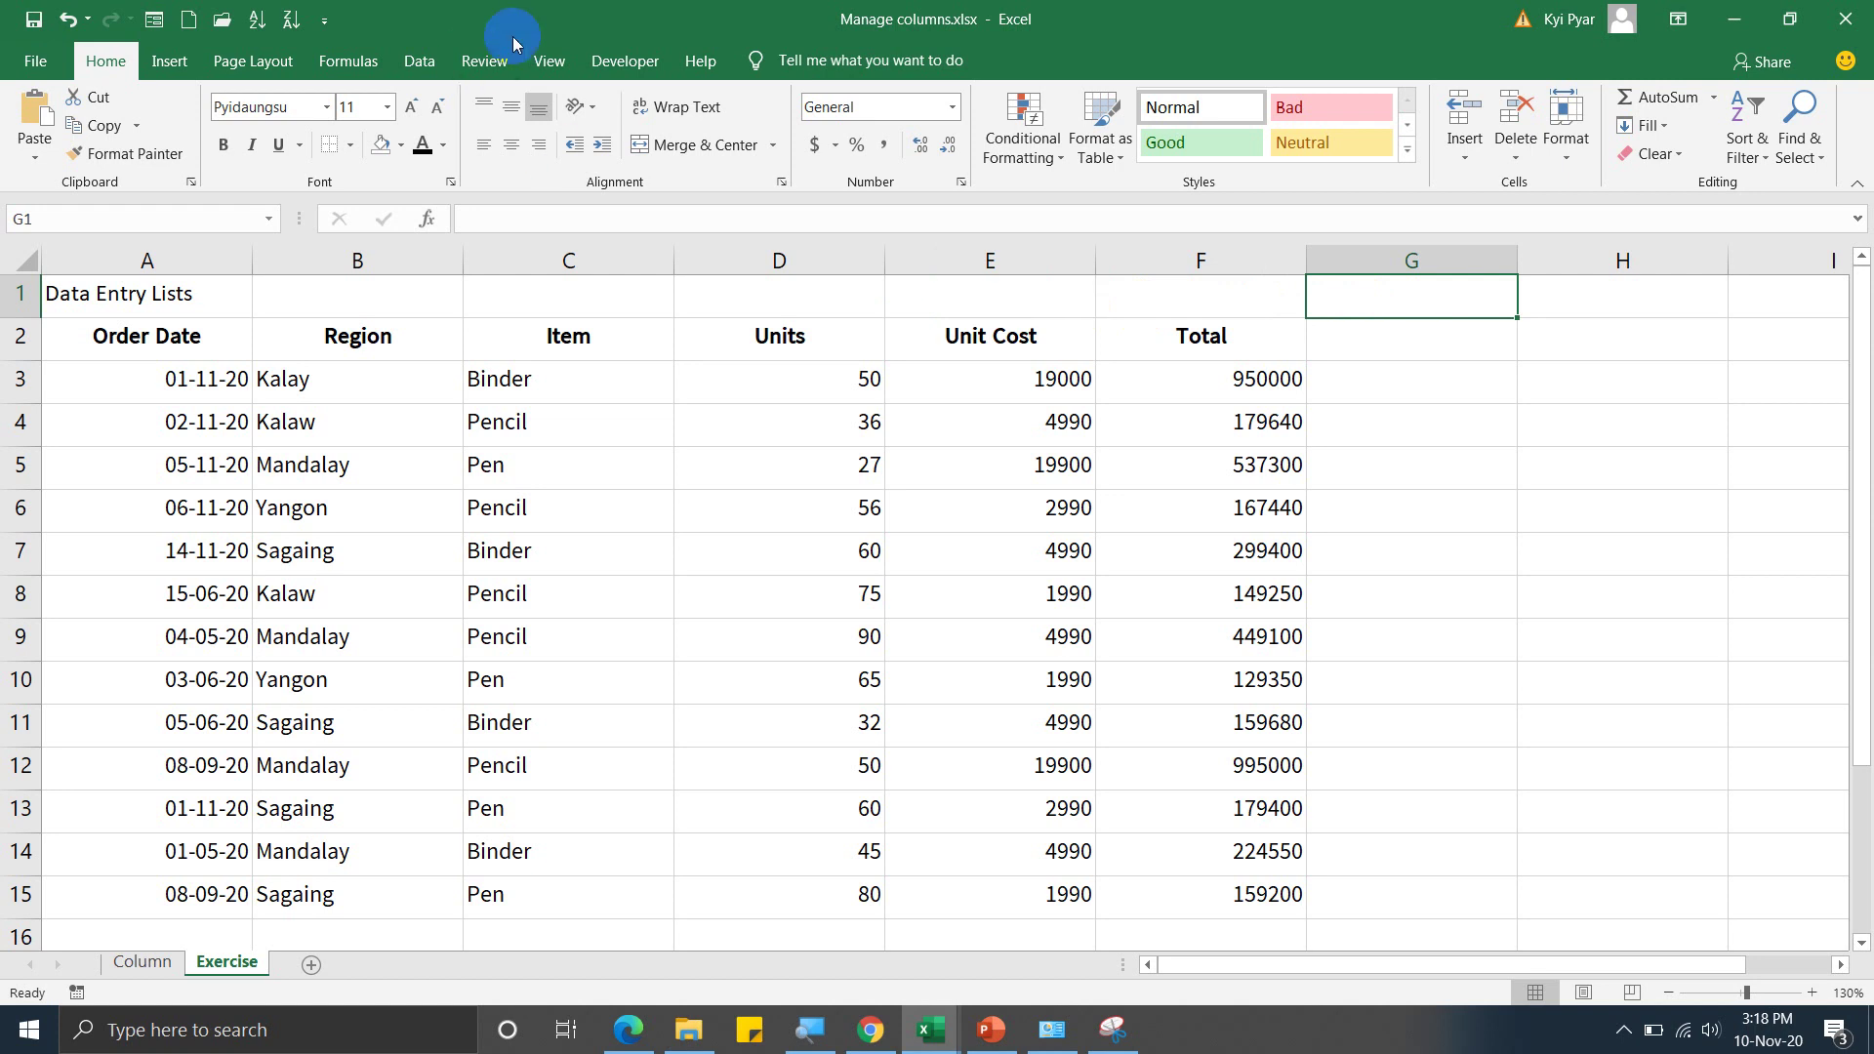
- Hide the gridlines on the Exercise sheet
{"action": "left_click", "coordinate": [546, 62]}
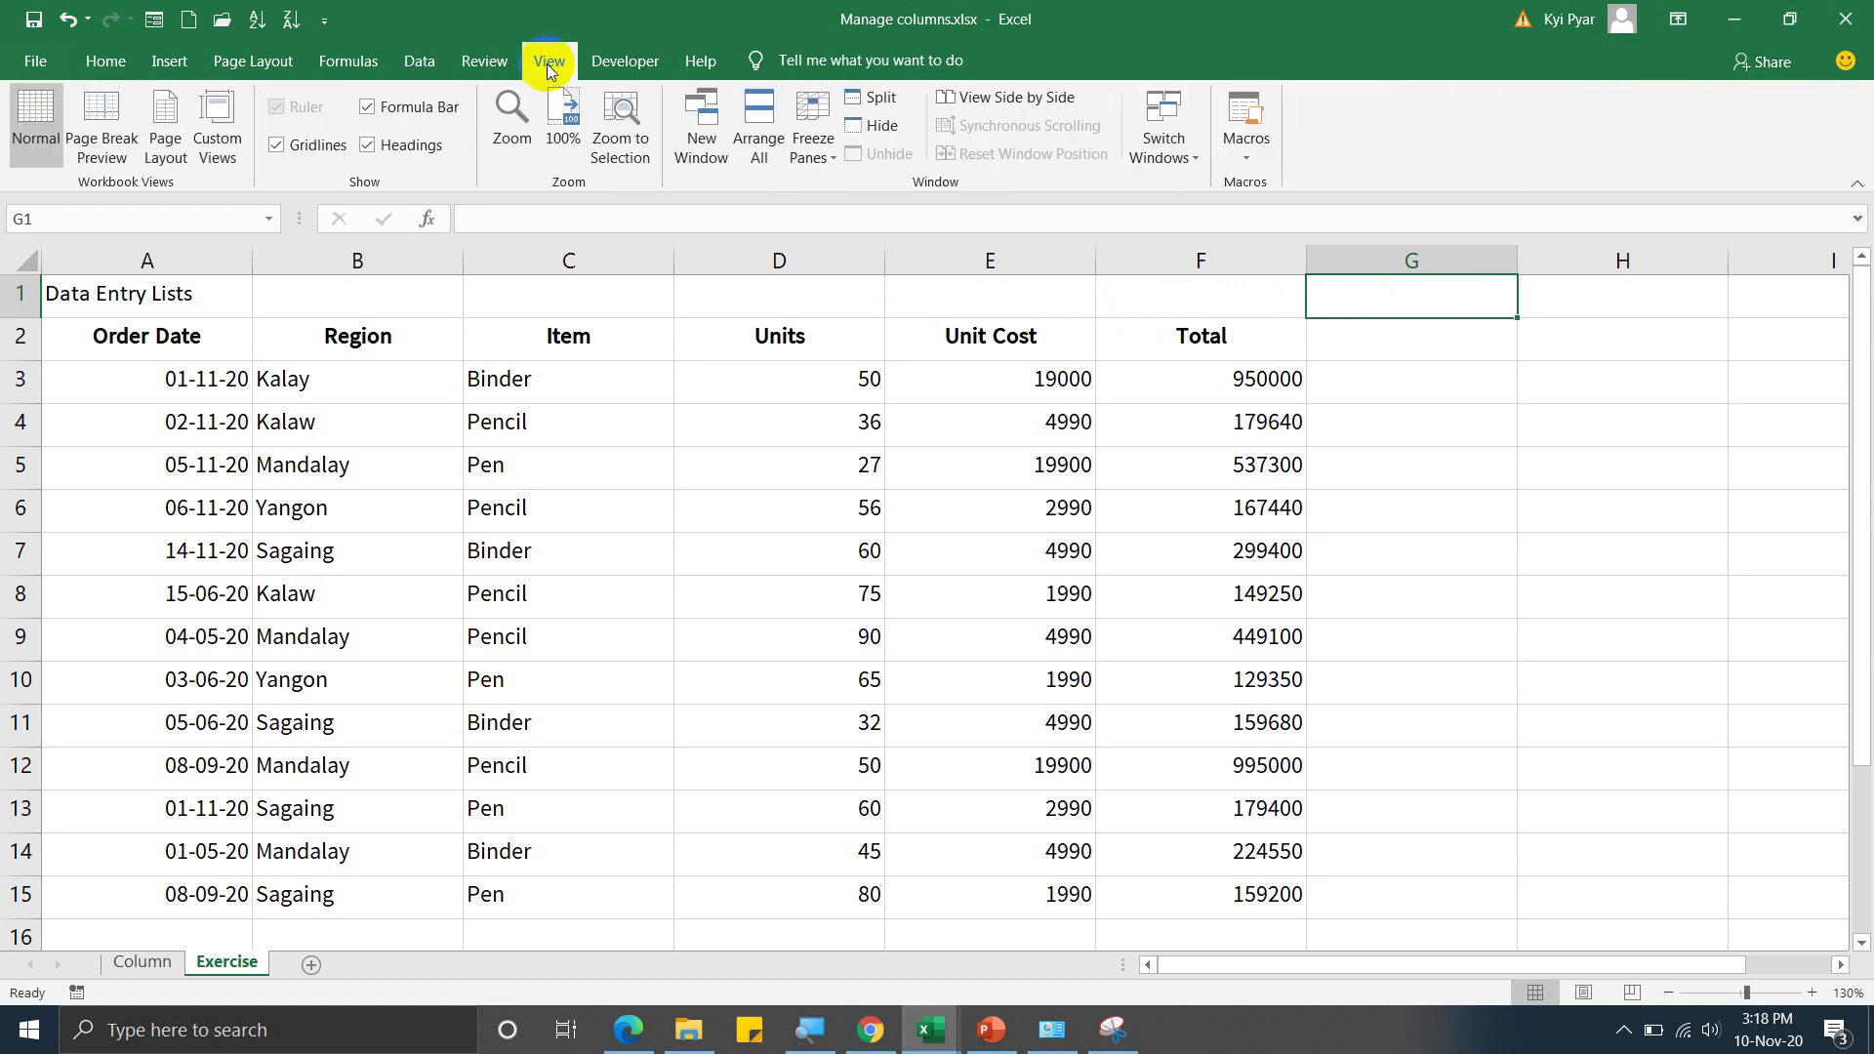
{"action": "left_click", "coordinate": [316, 146]}
{"action": "left_click", "coordinate": [719, 384]}
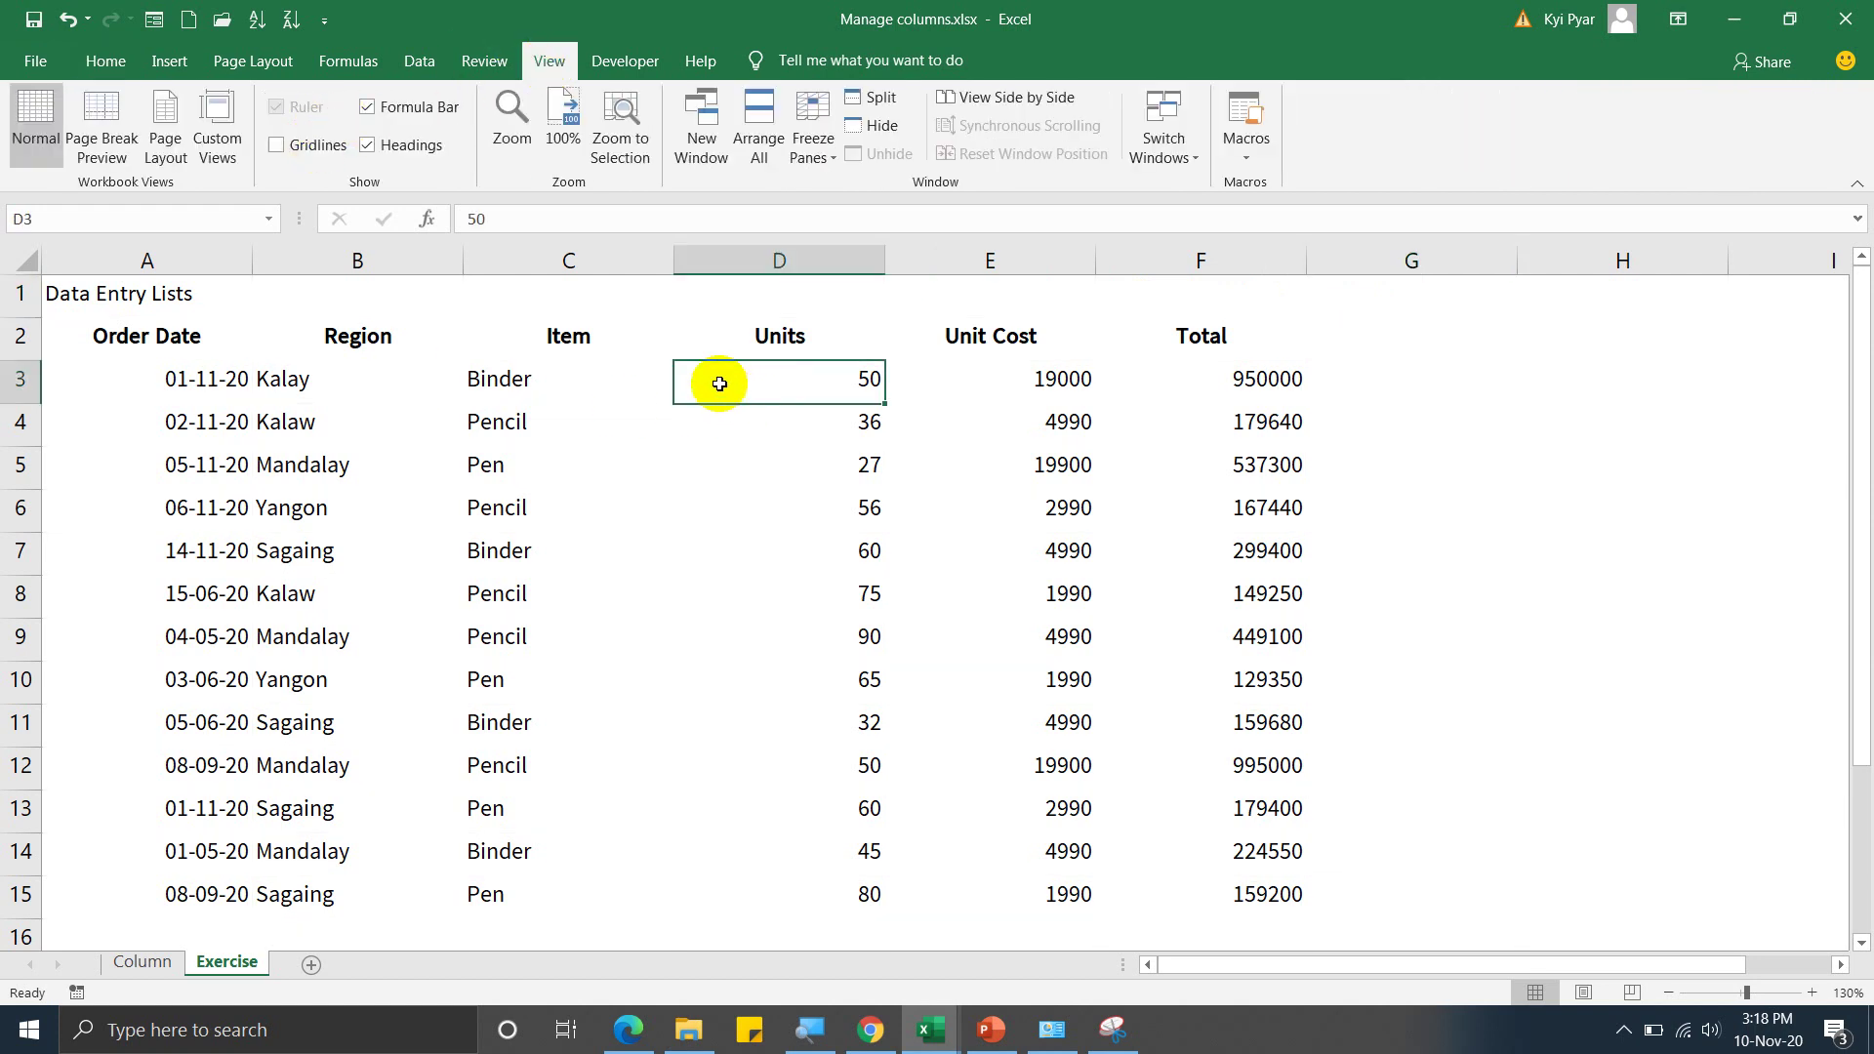
{"action": "left_click", "coordinate": [1522, 340]}
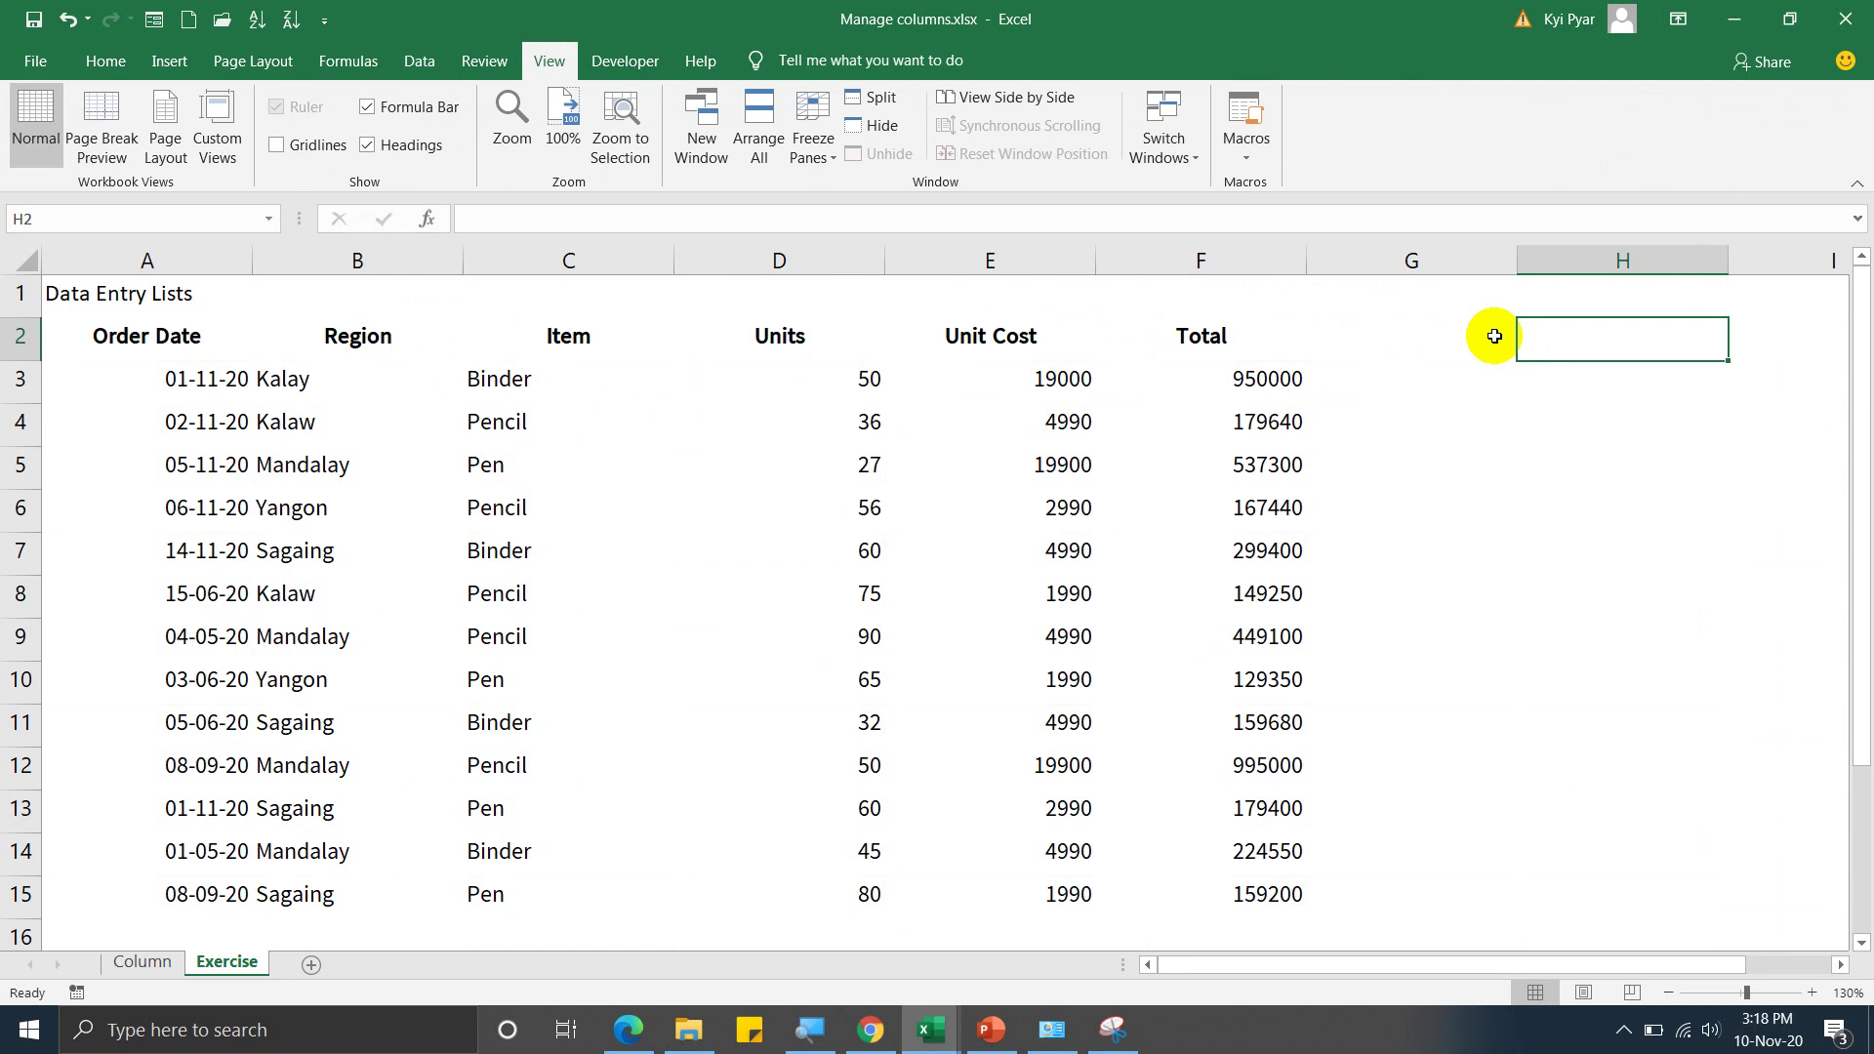
- Change the font of the title row cells A1:F1 to Sitka Heading
{"action": "left_click", "coordinate": [132, 292]}
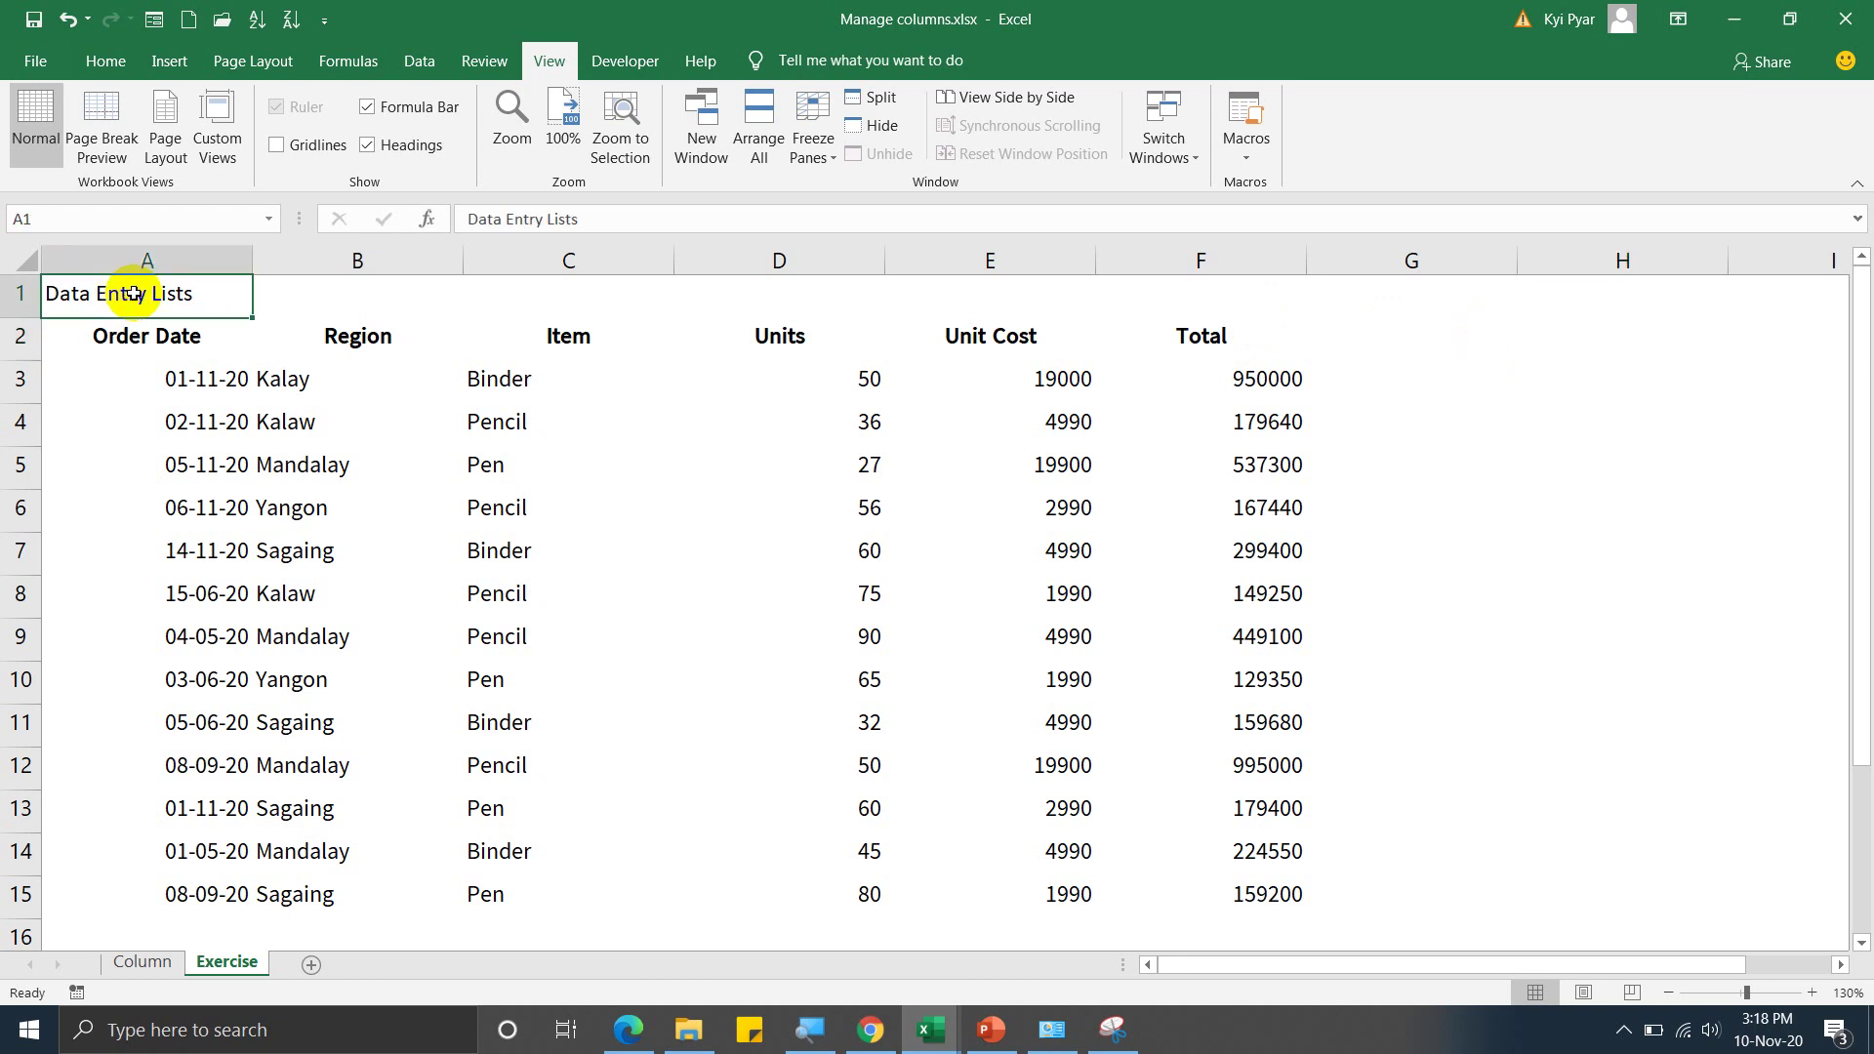
{"action": "left_click_drag", "start_coordinate": [122, 292], "coordinate": [1193, 298]}
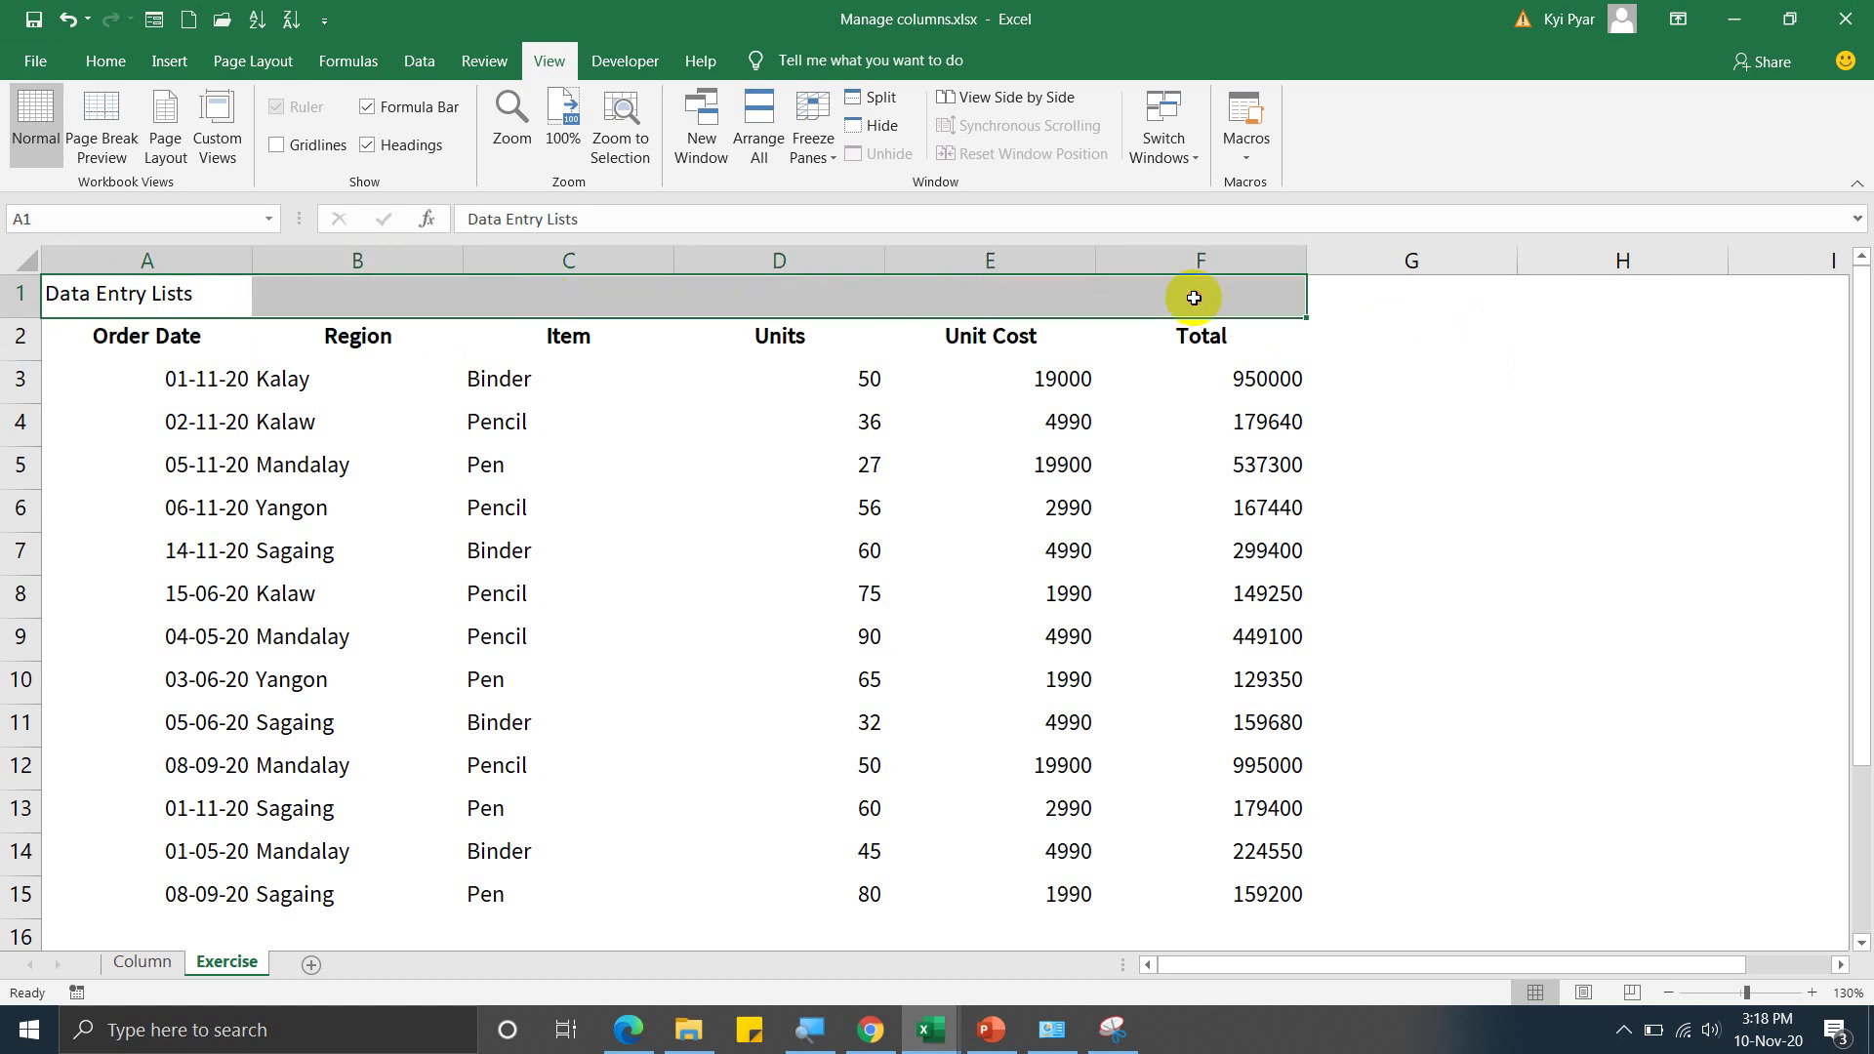
{"action": "left_click", "coordinate": [105, 62]}
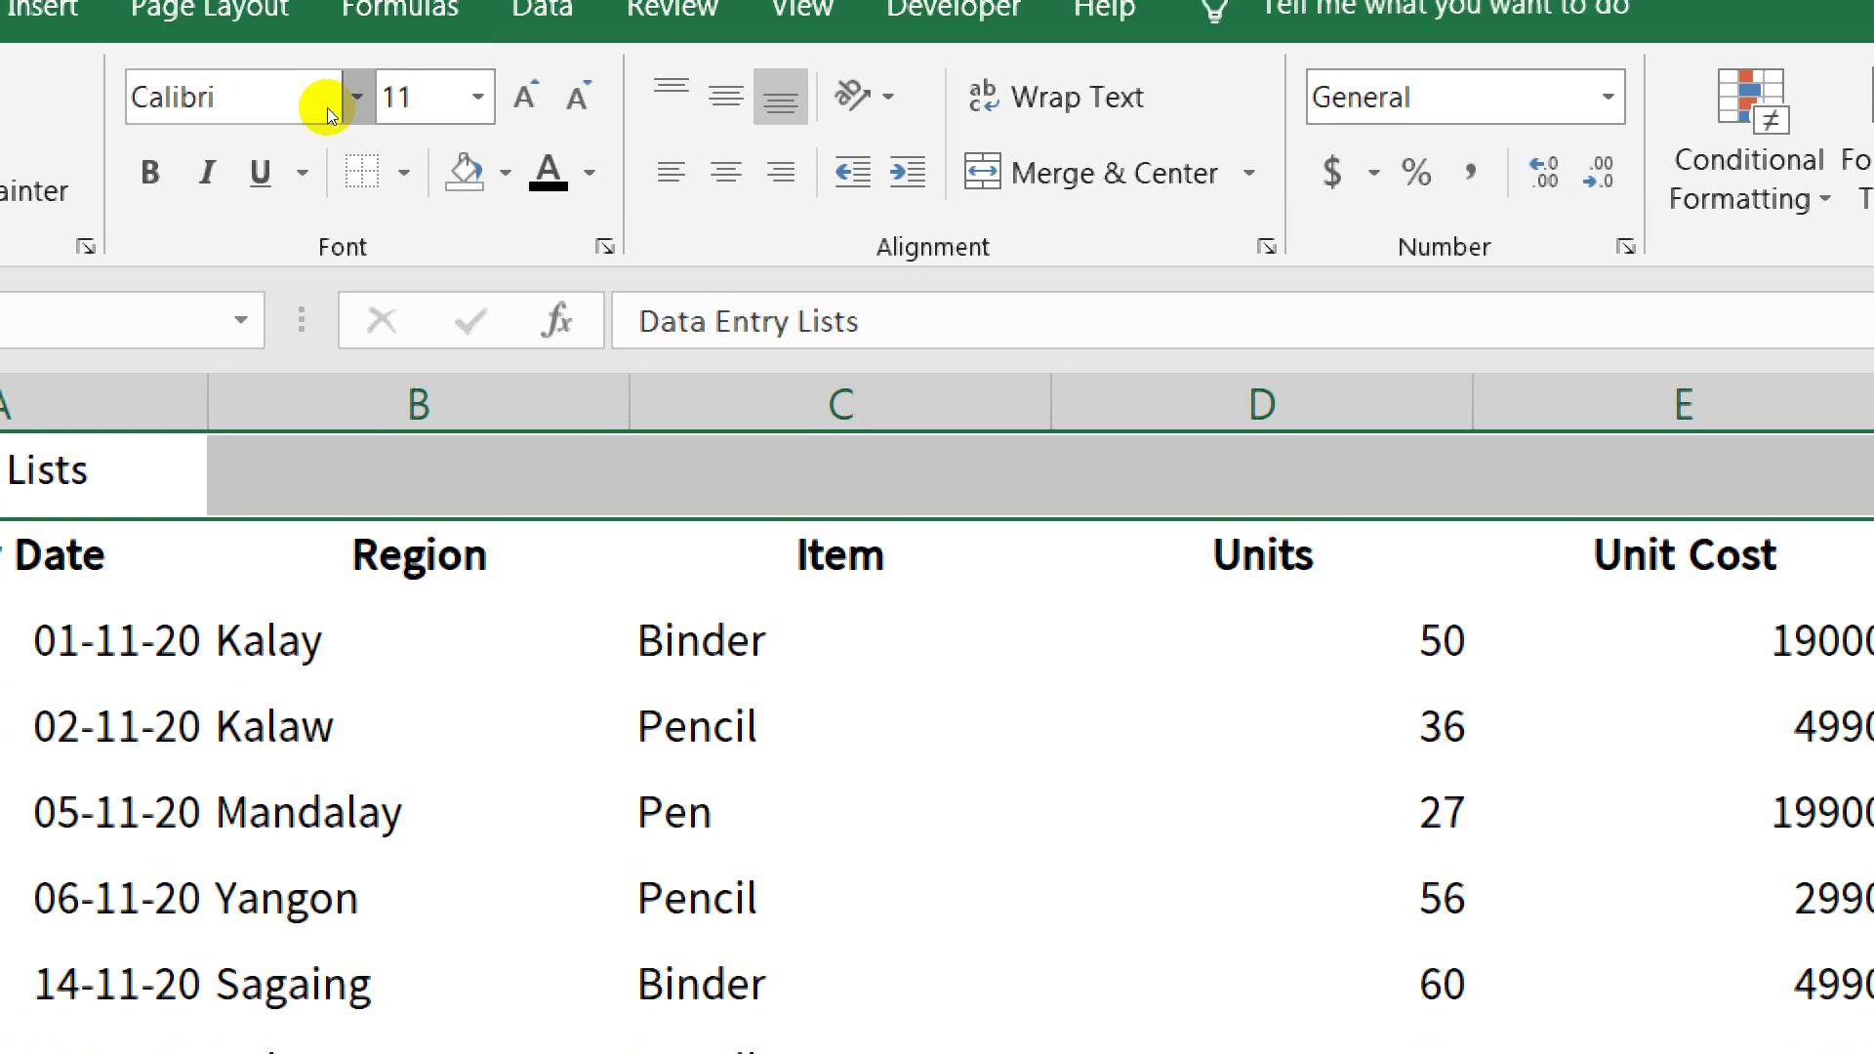
{"action": "left_click", "coordinate": [328, 108]}
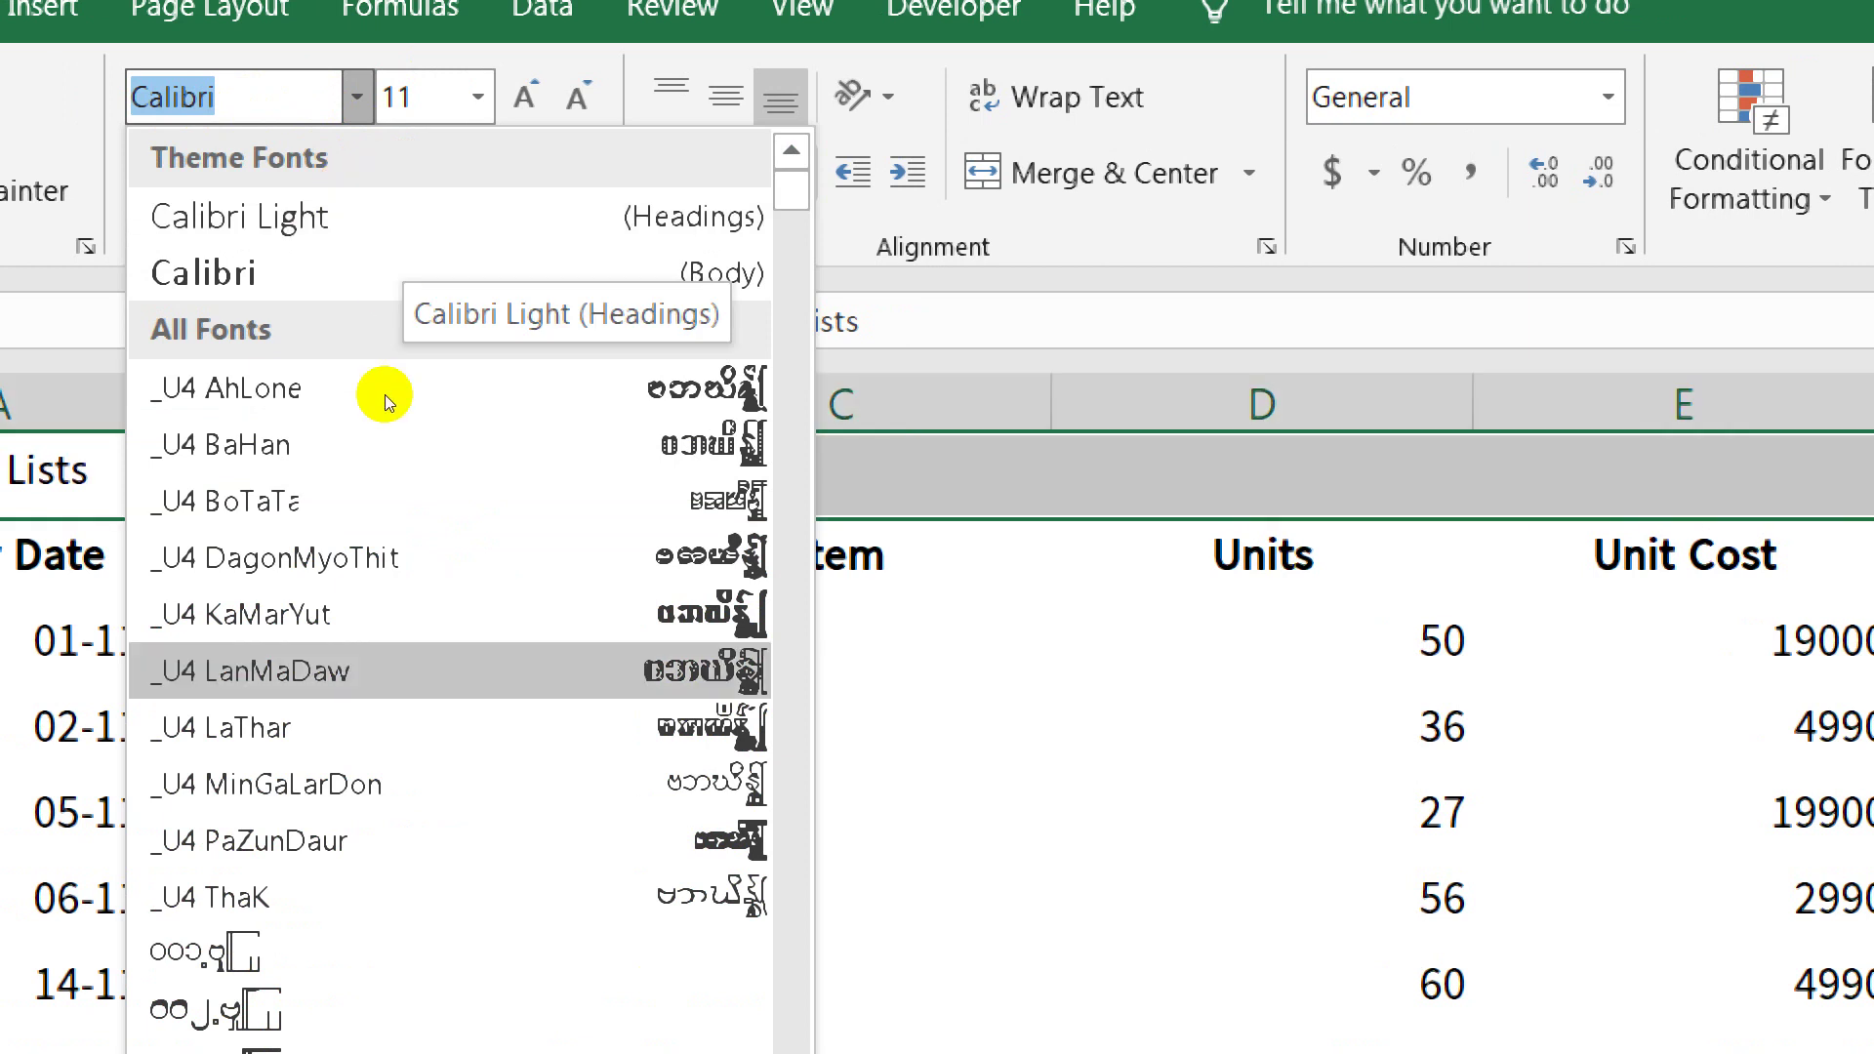
{"action": "scroll", "coordinate": [387, 439], "scroll_direction": "down", "scroll_amount": 5}
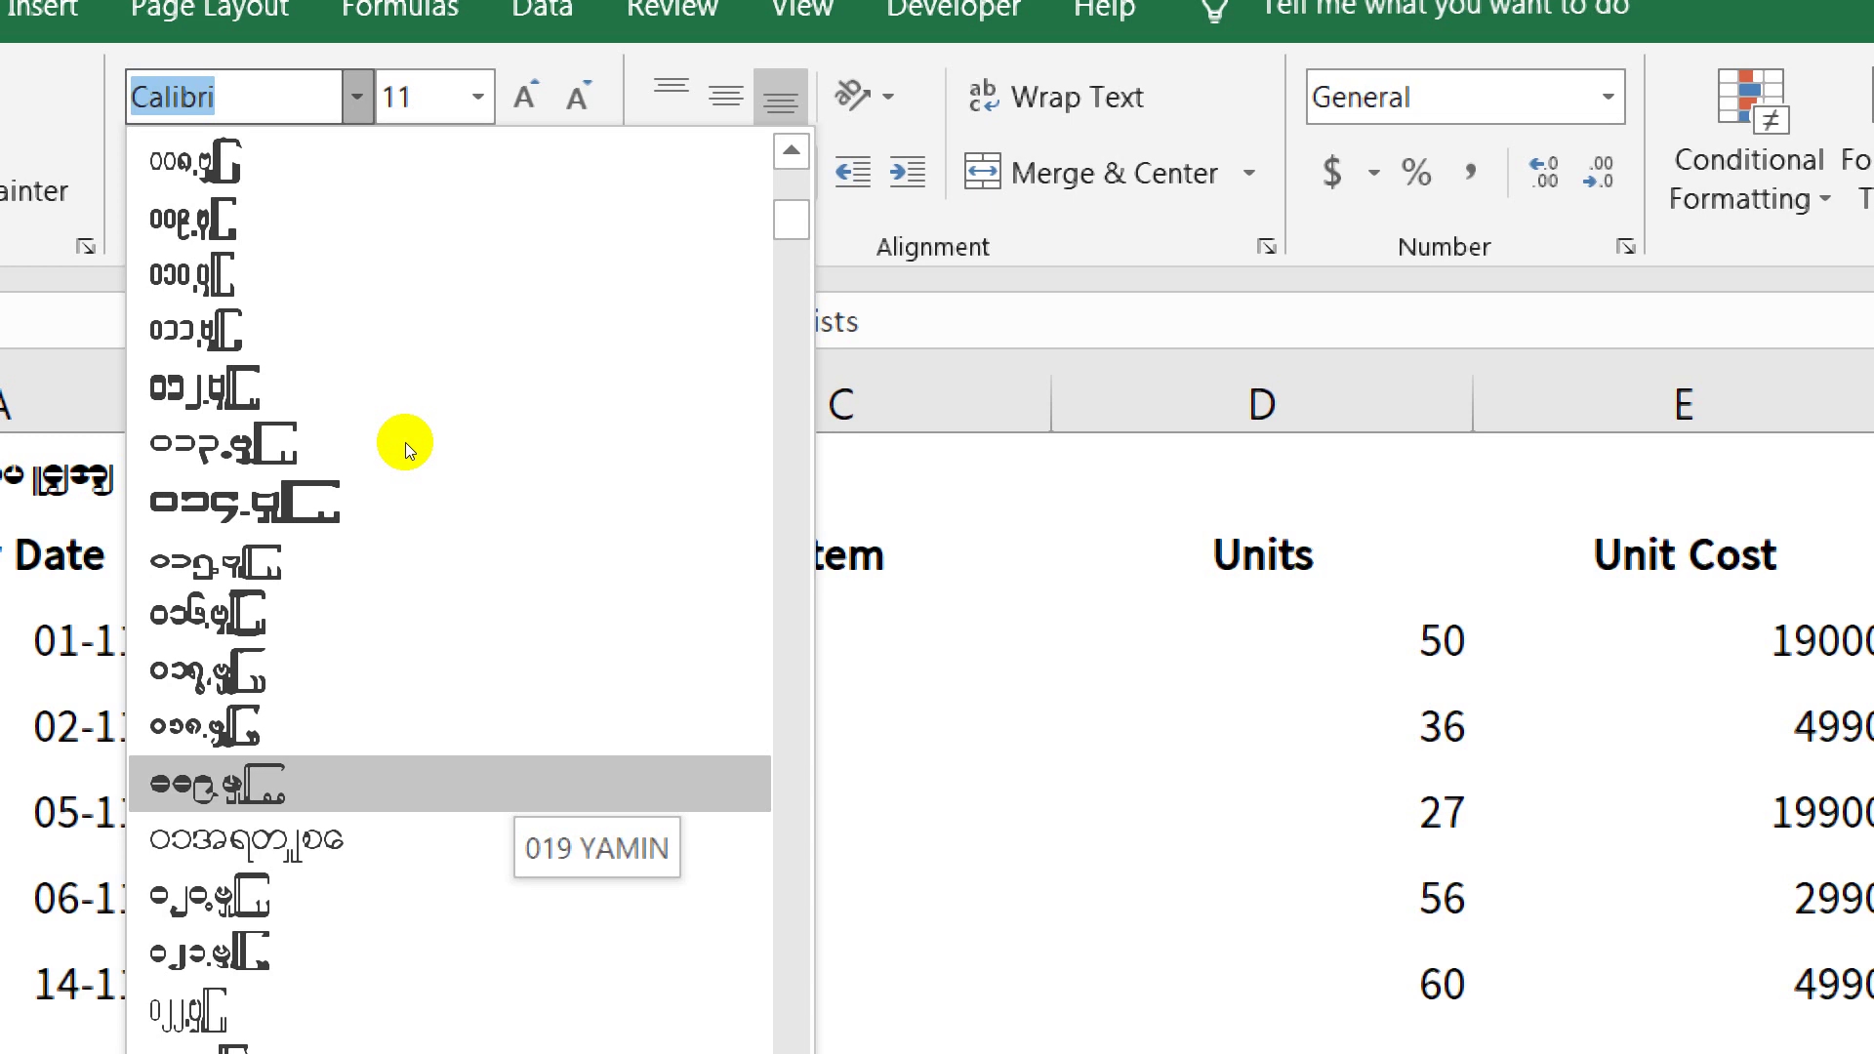
{"action": "scroll", "coordinate": [400, 449], "scroll_direction": "down", "scroll_amount": 5}
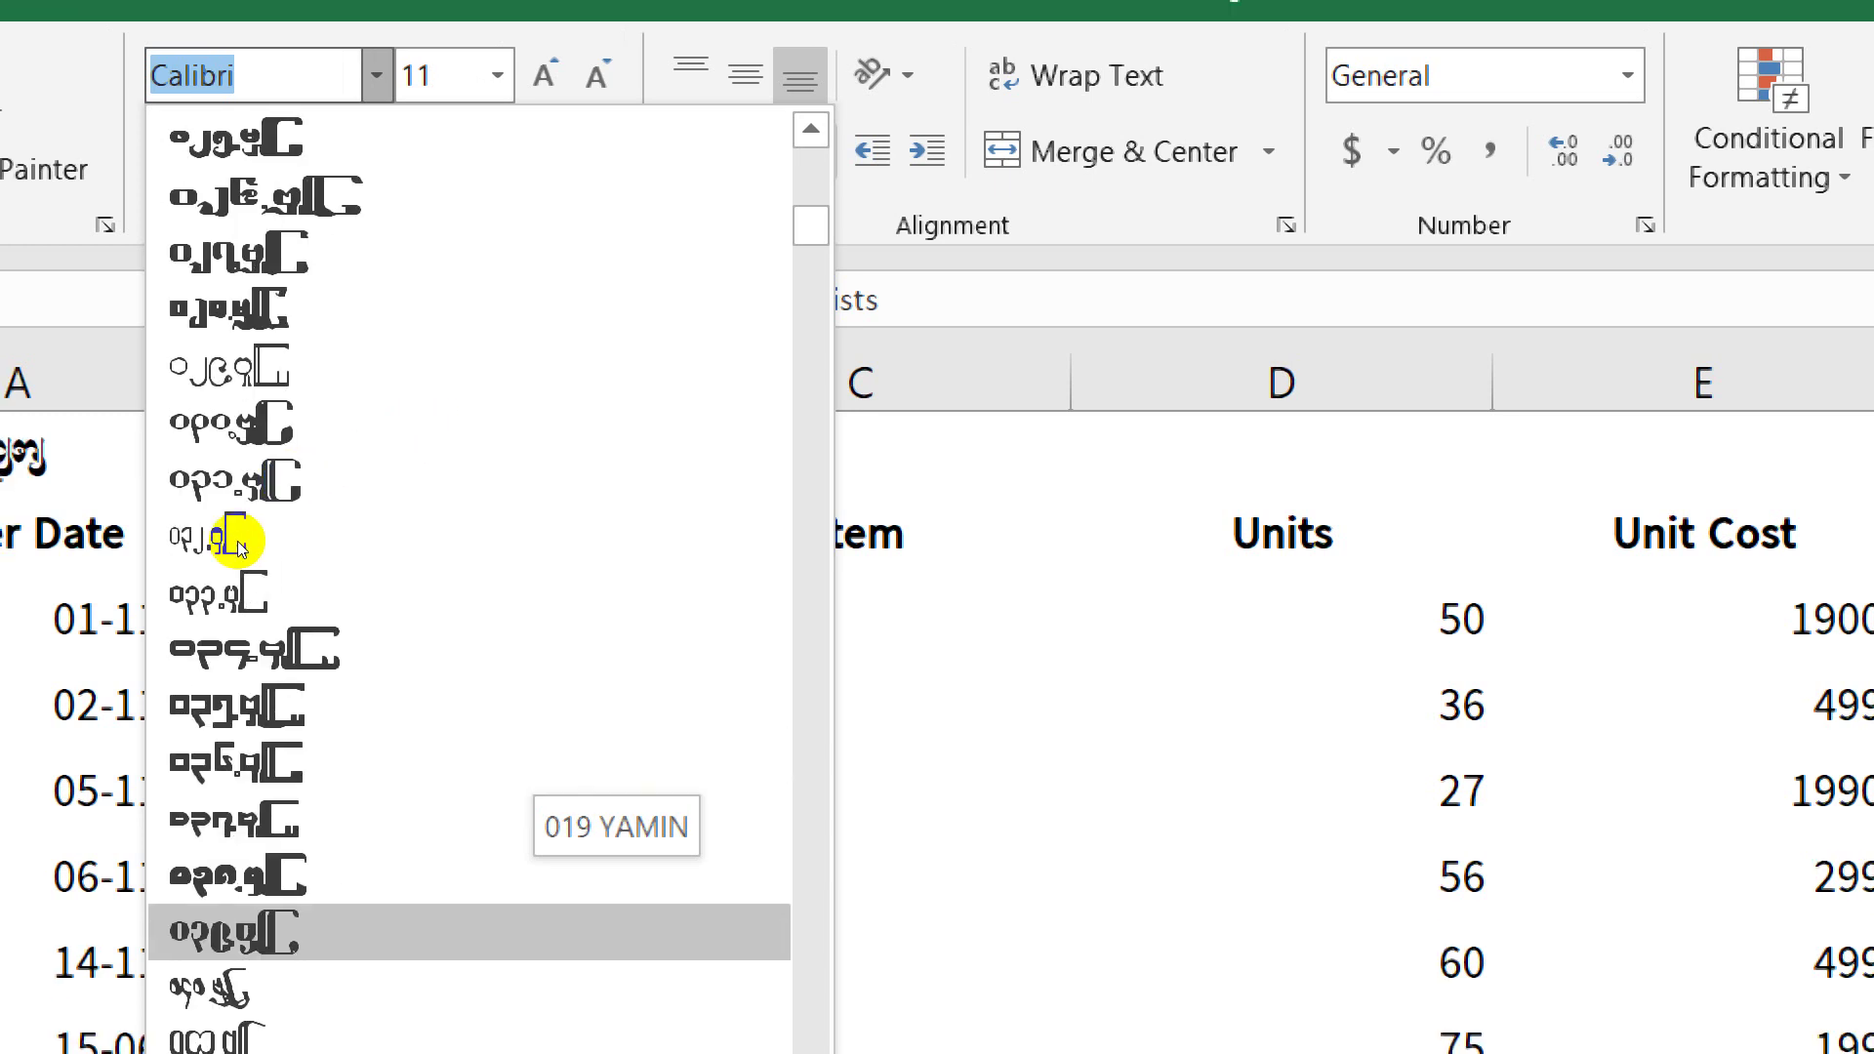
{"action": "scroll", "coordinate": [378, 406], "scroll_direction": "up", "scroll_amount": 2}
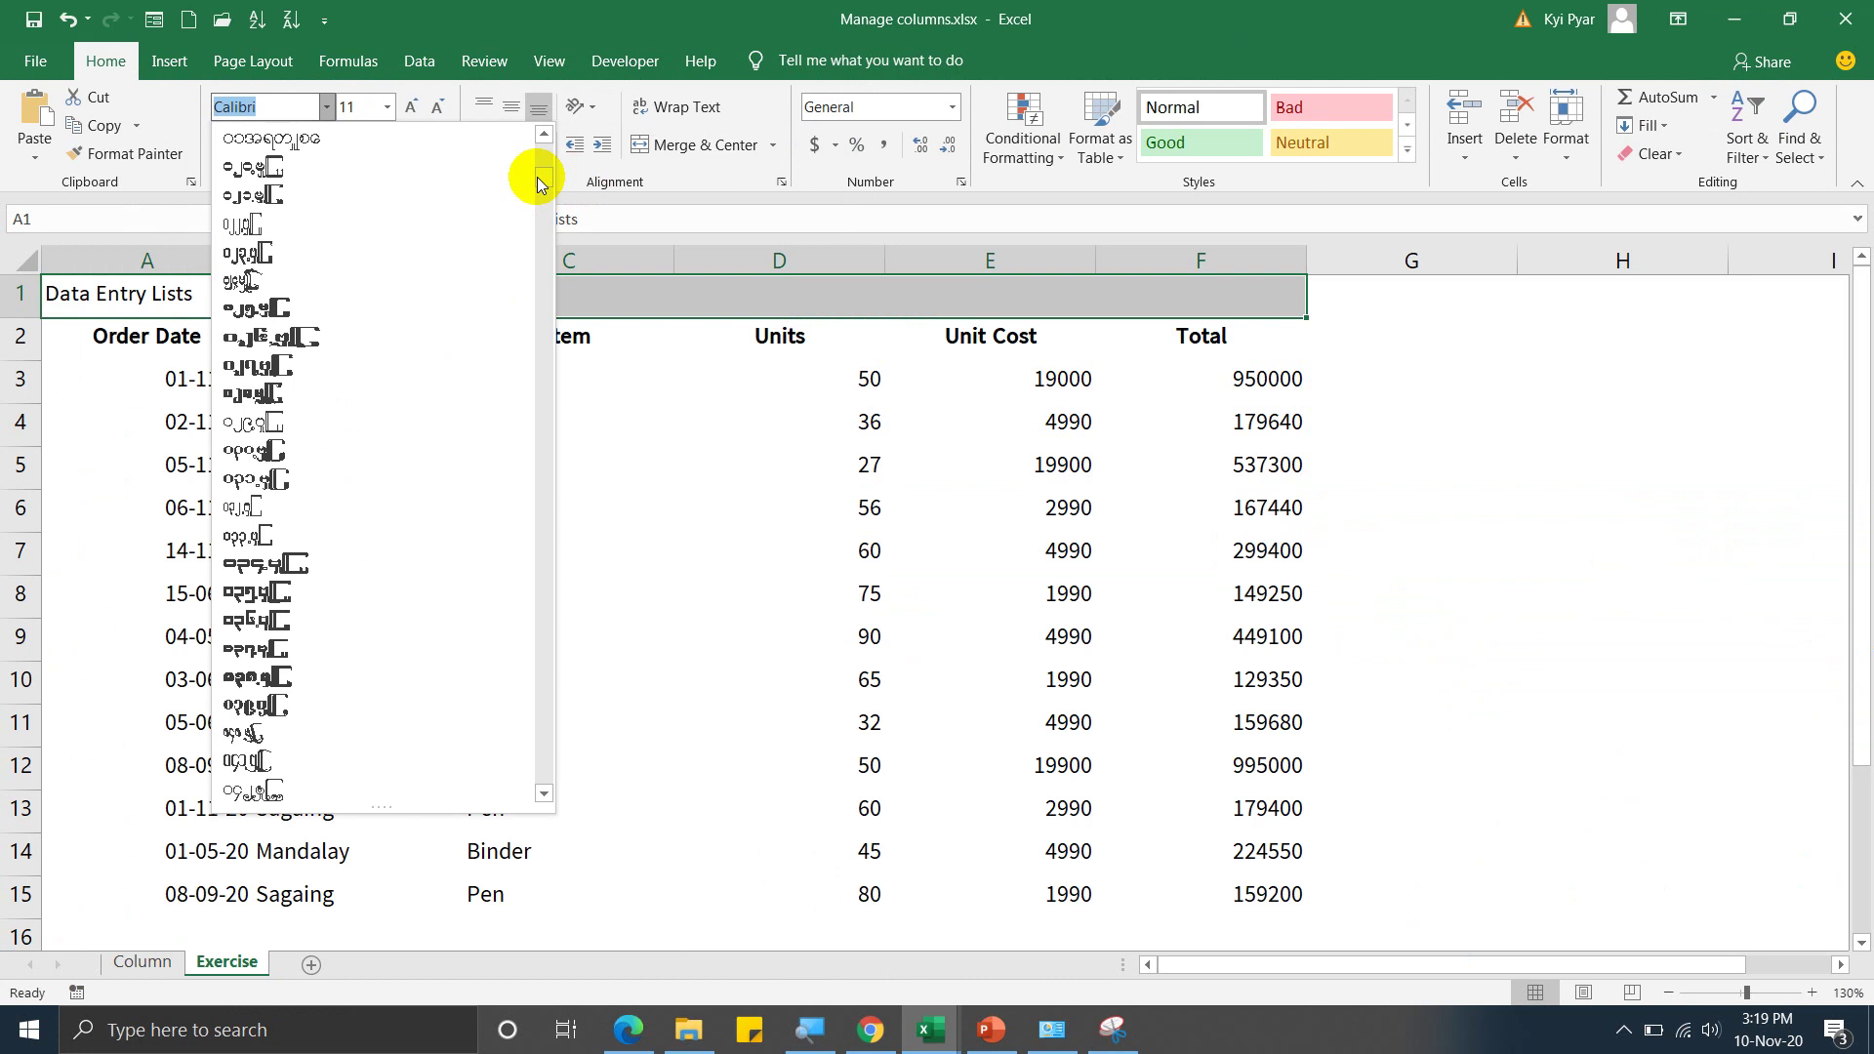
{"action": "left_click_drag", "start_coordinate": [537, 177], "coordinate": [525, 451]}
{"action": "scroll", "coordinate": [523, 481], "scroll_direction": "down", "scroll_amount": 20}
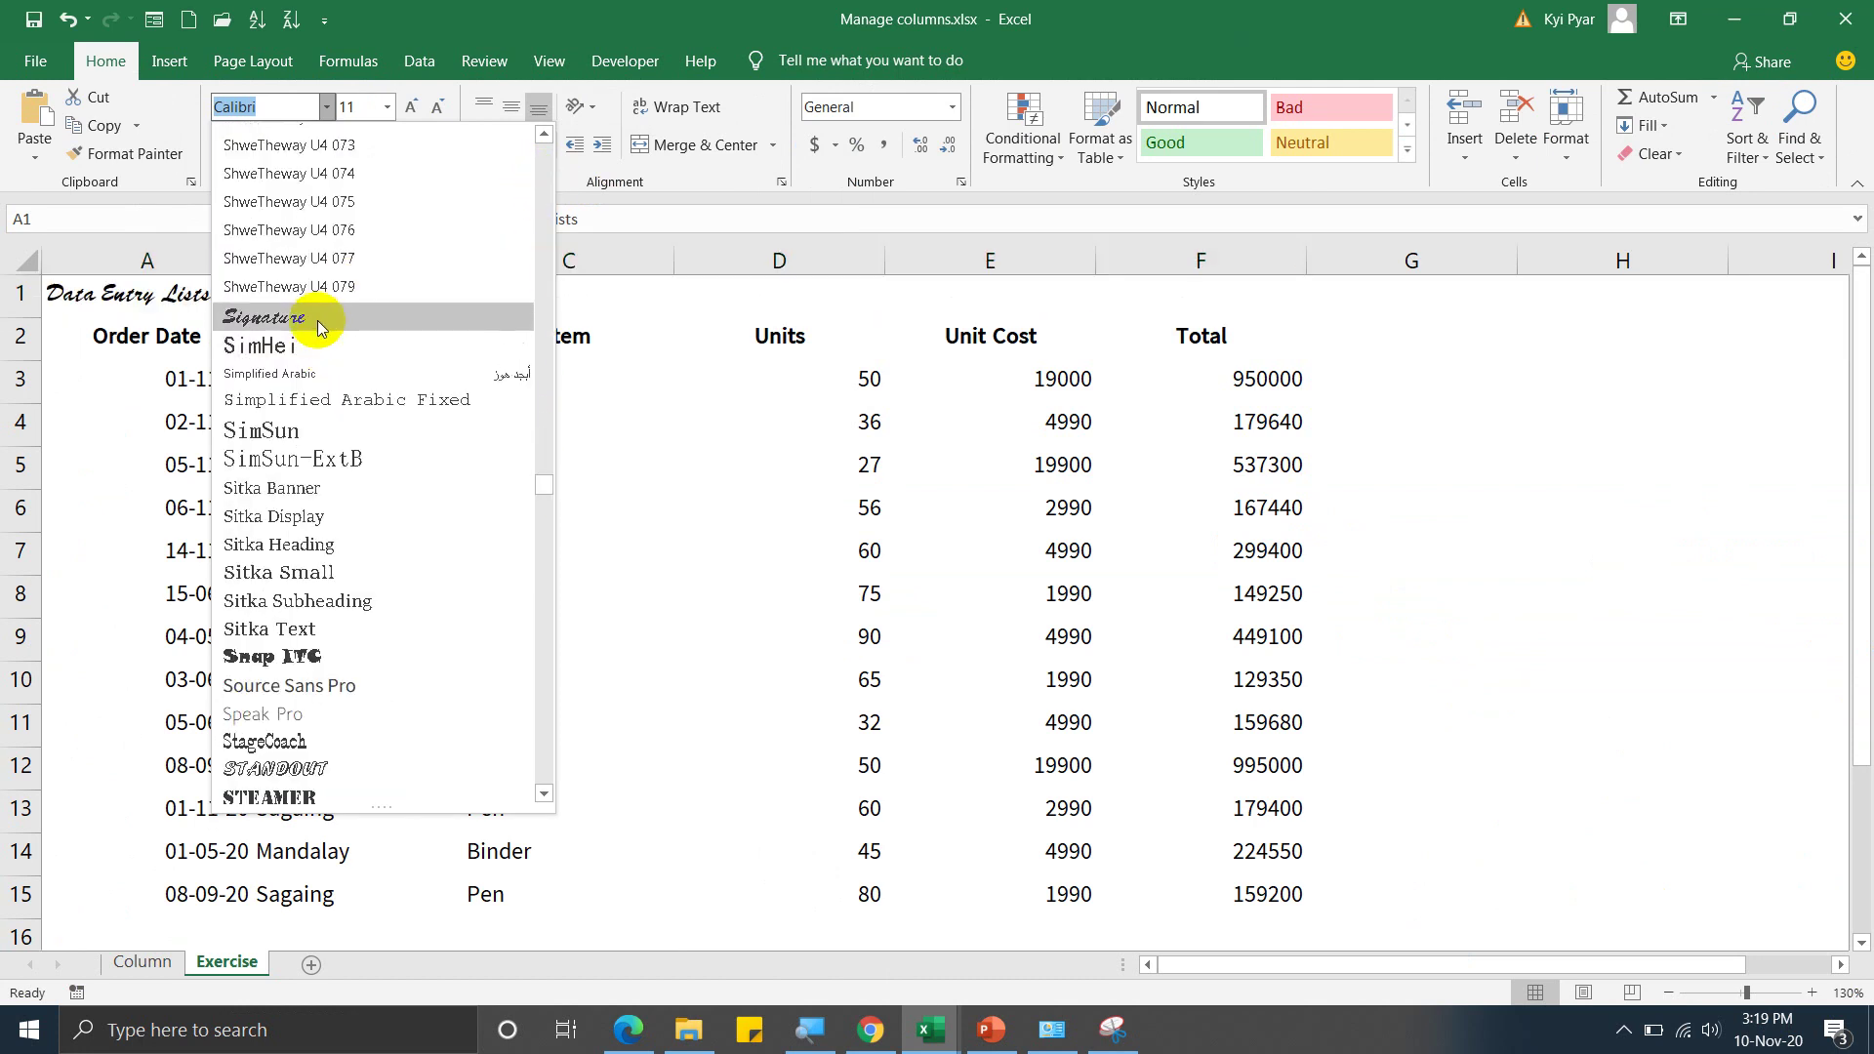
{"action": "left_click", "coordinate": [293, 539]}
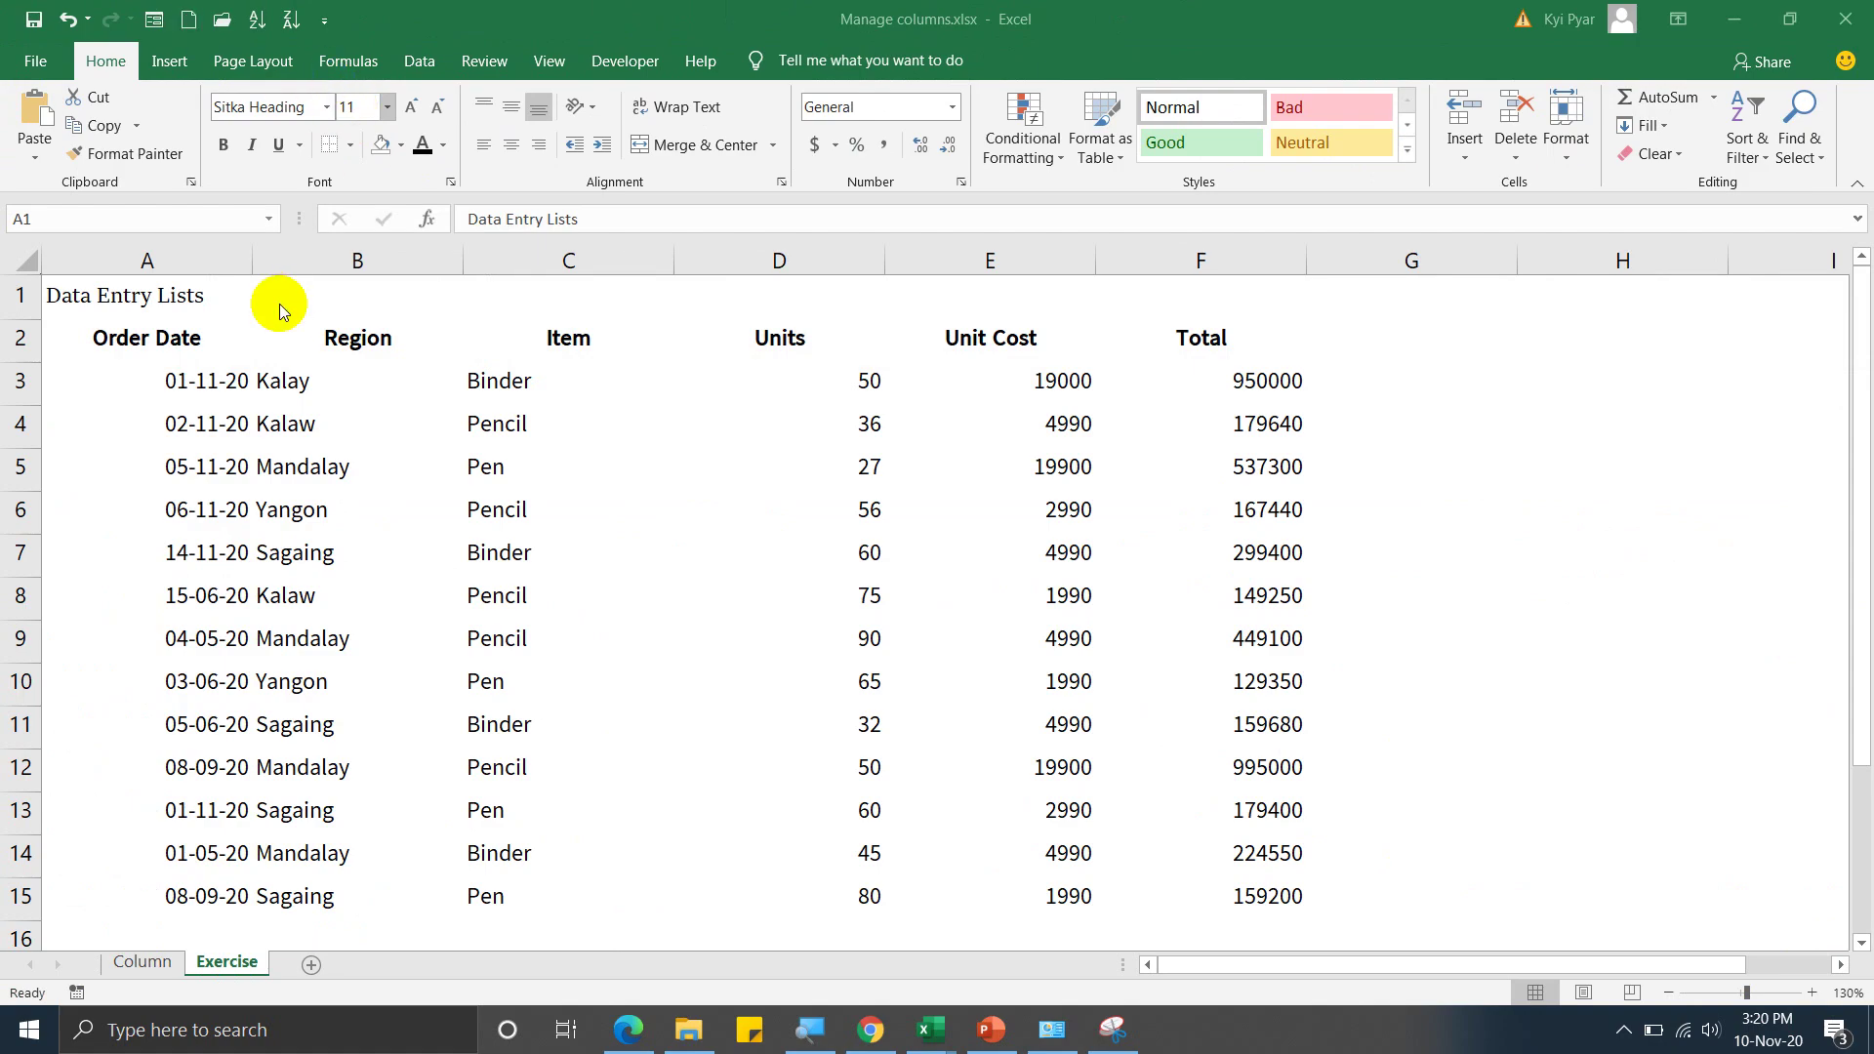
- Set the font size of the title cells A1:E1 to 16
{"action": "key", "text": "shift+Right"}
{"action": "key", "text": "shift+Right"}
{"action": "key", "text": "shift+Right"}
{"action": "key", "text": "shift+Right"}
{"action": "key", "text": "shift+Right"}
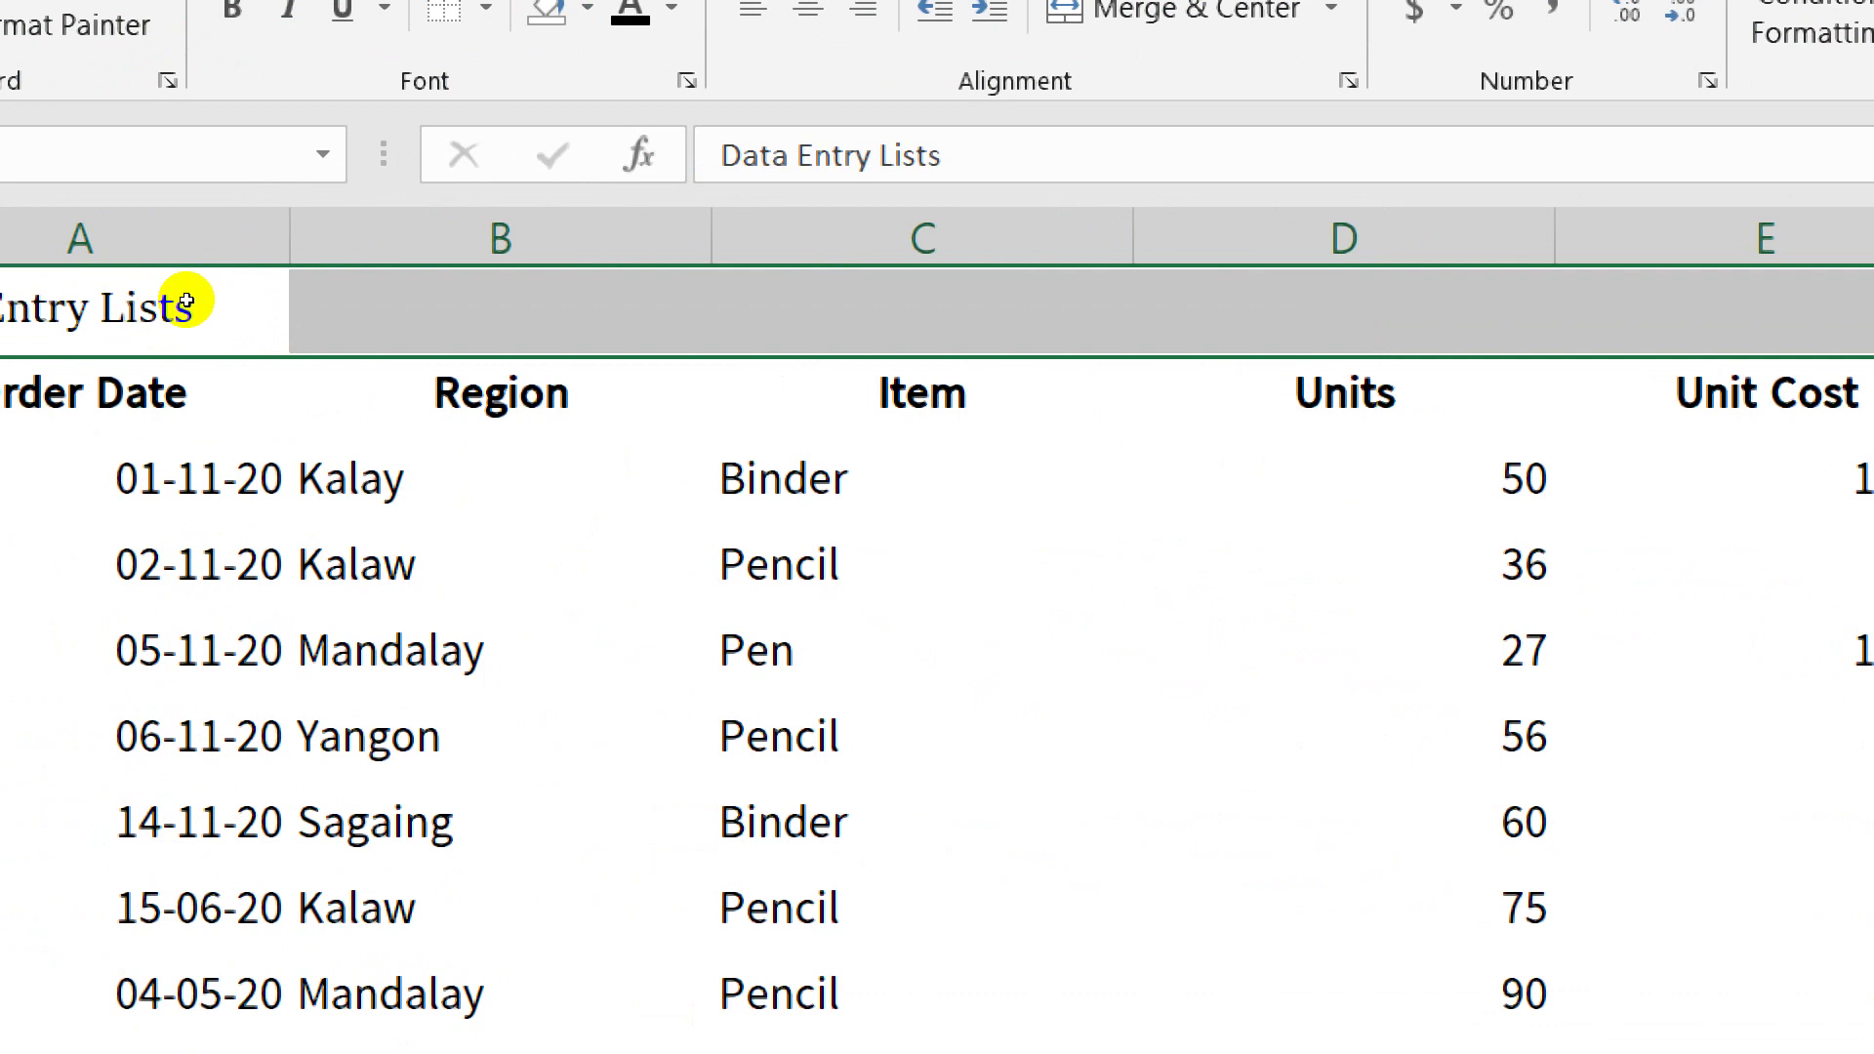
{"action": "left_click_drag", "start_coordinate": [143, 305], "coordinate": [1282, 318]}
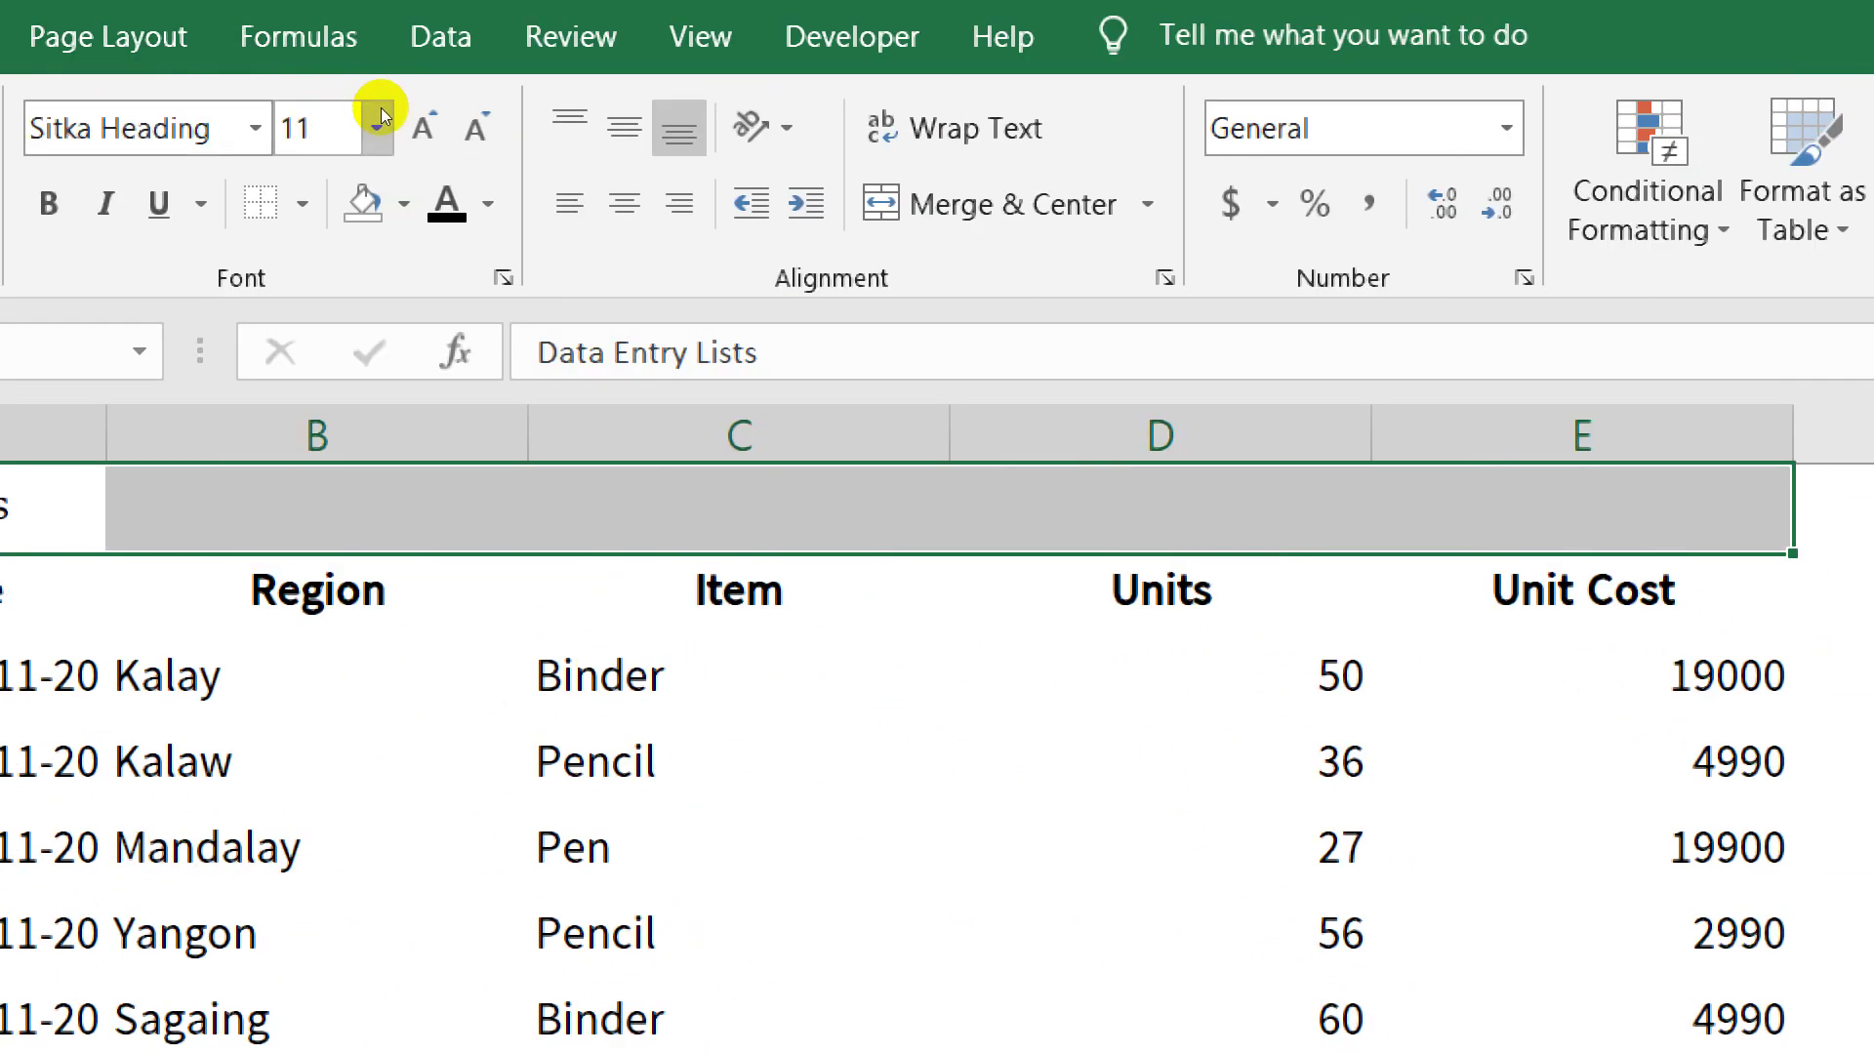
{"action": "left_click", "coordinate": [380, 112]}
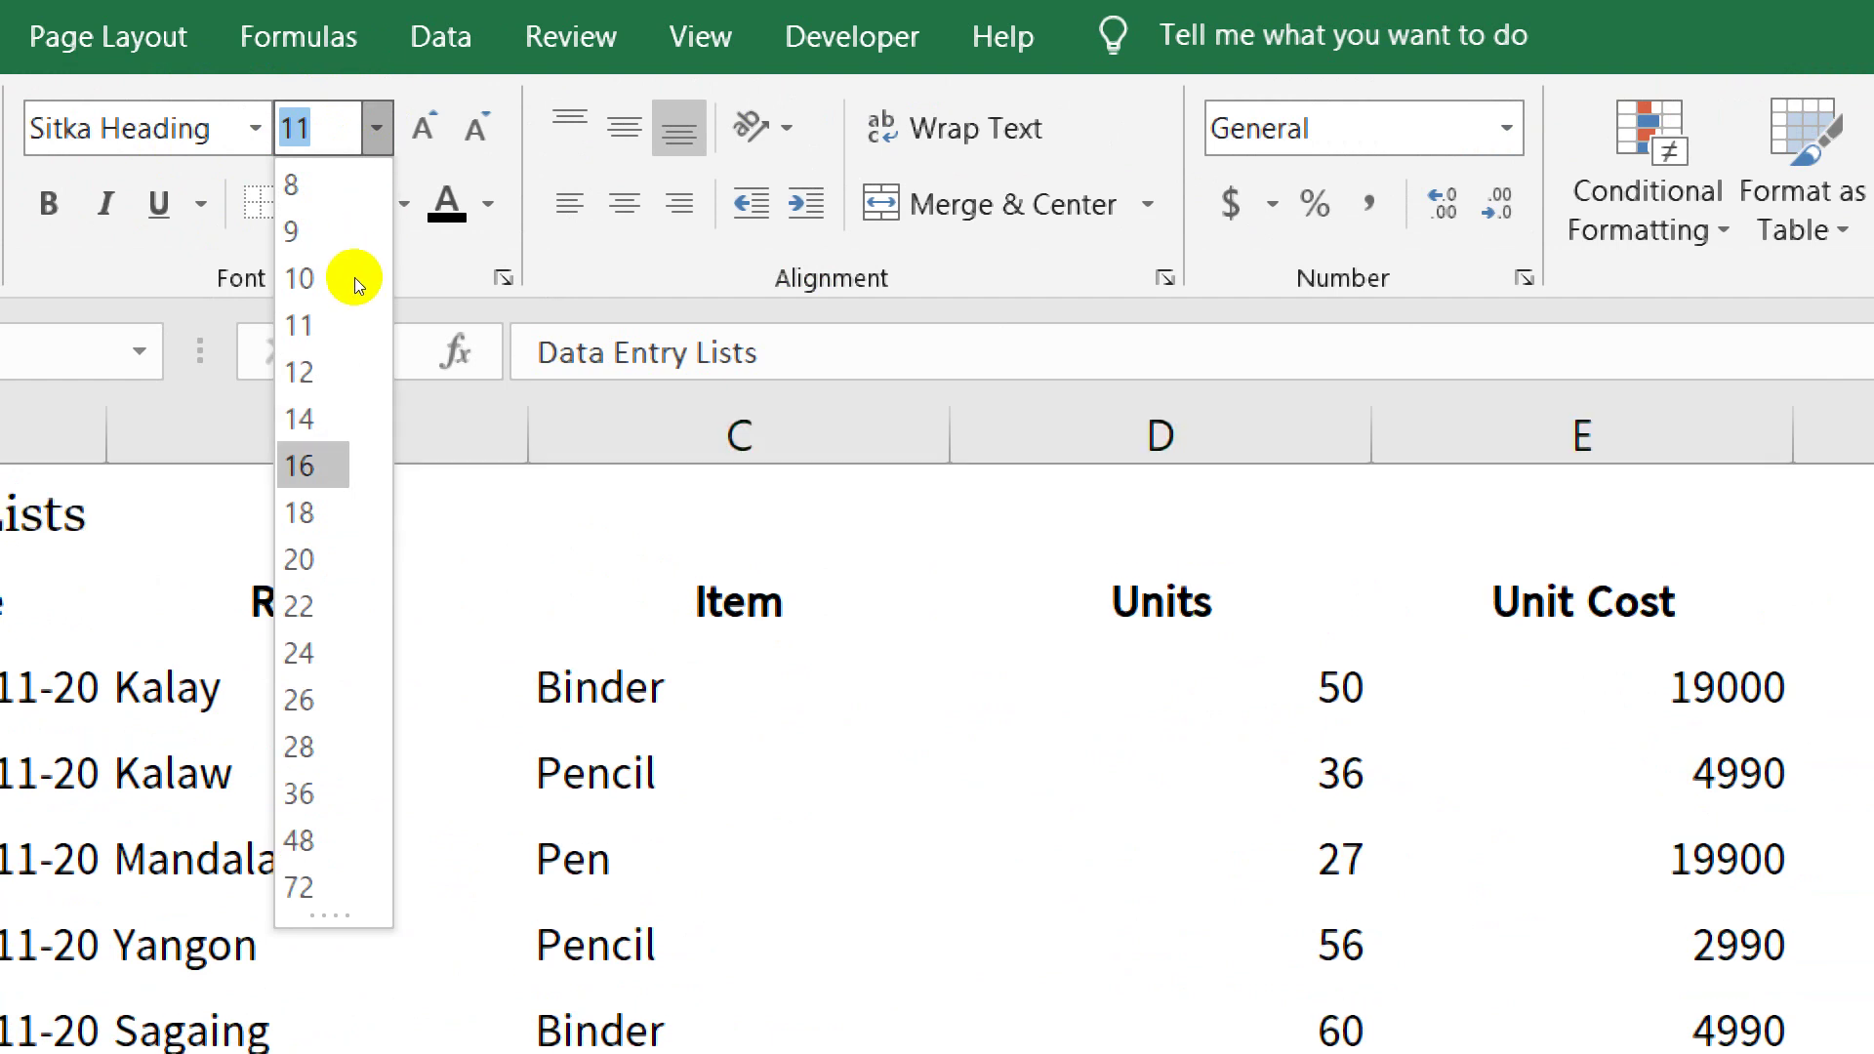
{"action": "left_click", "coordinate": [313, 466]}
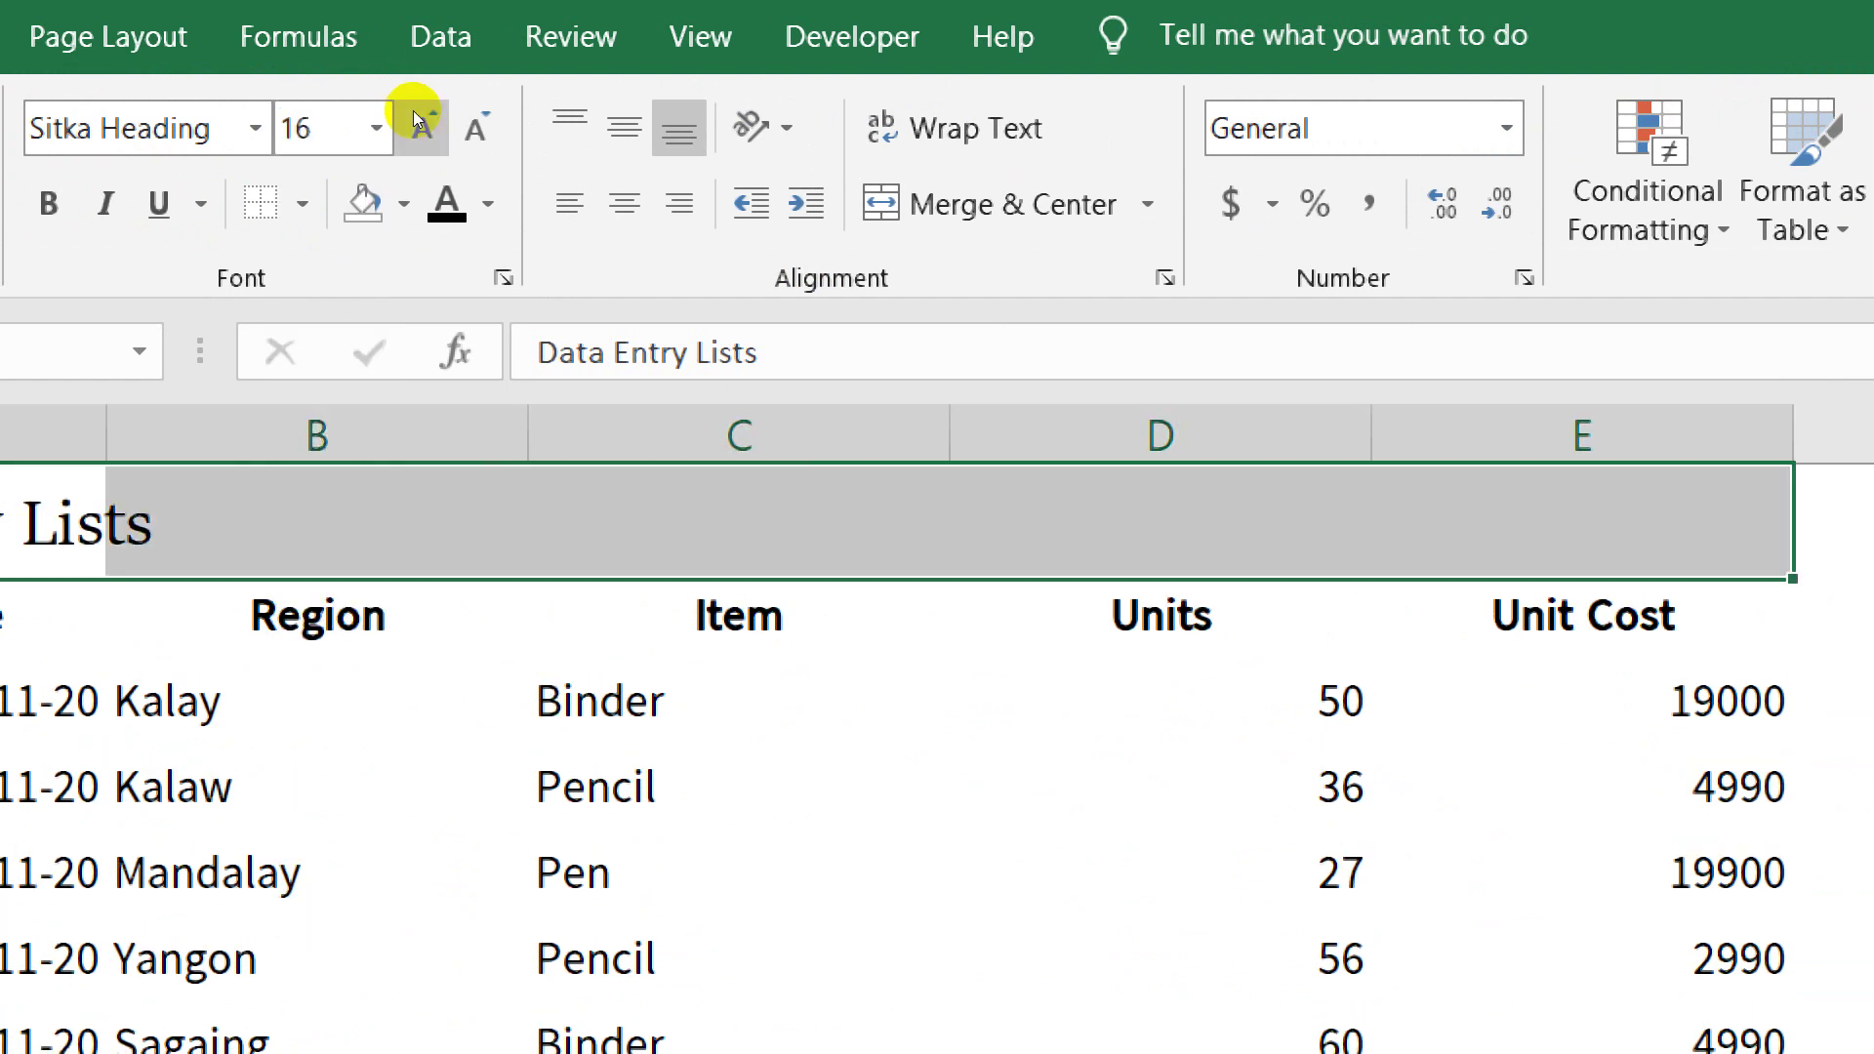
- Increase the title's font size in increments to 20
{"action": "left_click", "coordinate": [413, 110]}
{"action": "left_click", "coordinate": [415, 111]}
{"action": "left_click", "coordinate": [425, 114]}
{"action": "left_click", "coordinate": [435, 117]}
{"action": "left_click", "coordinate": [441, 109]}
{"action": "left_click", "coordinate": [441, 109]}
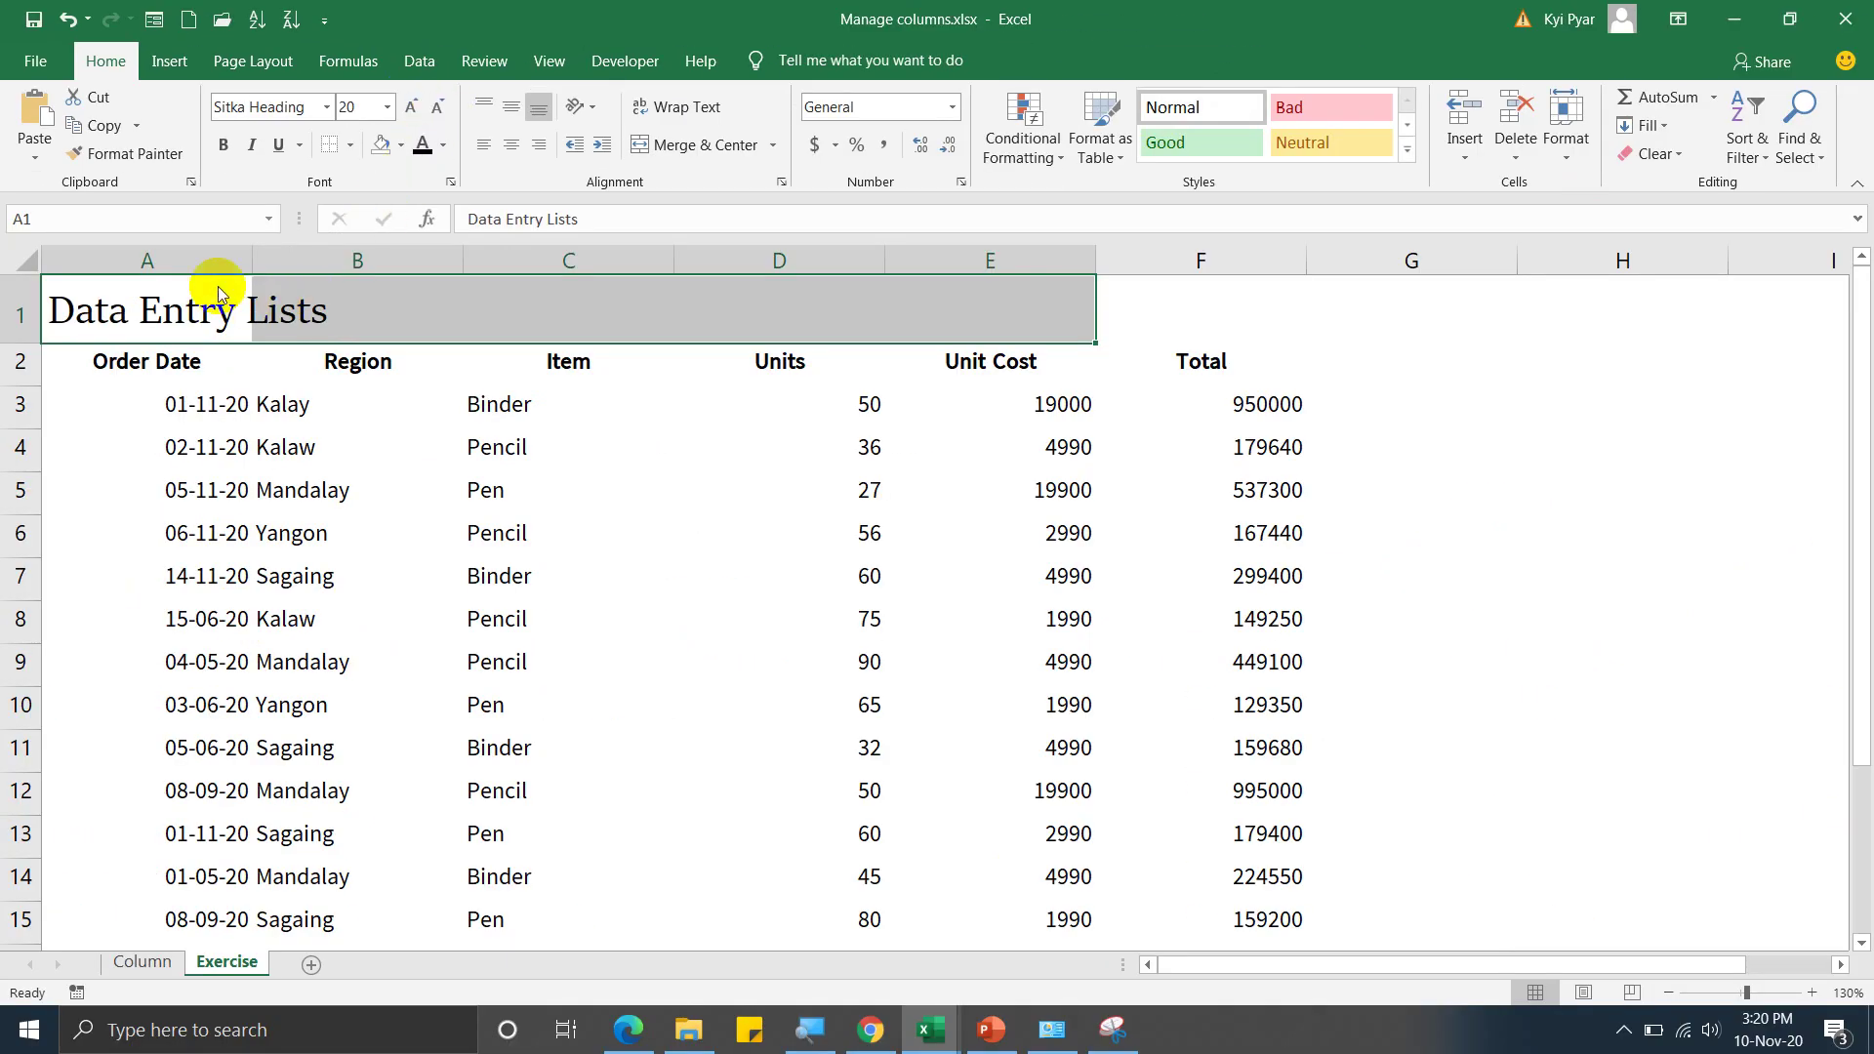
- Try bold and italic formatting on the title cells and remove both again
{"action": "left_click", "coordinate": [226, 147]}
{"action": "left_click", "coordinate": [226, 147]}
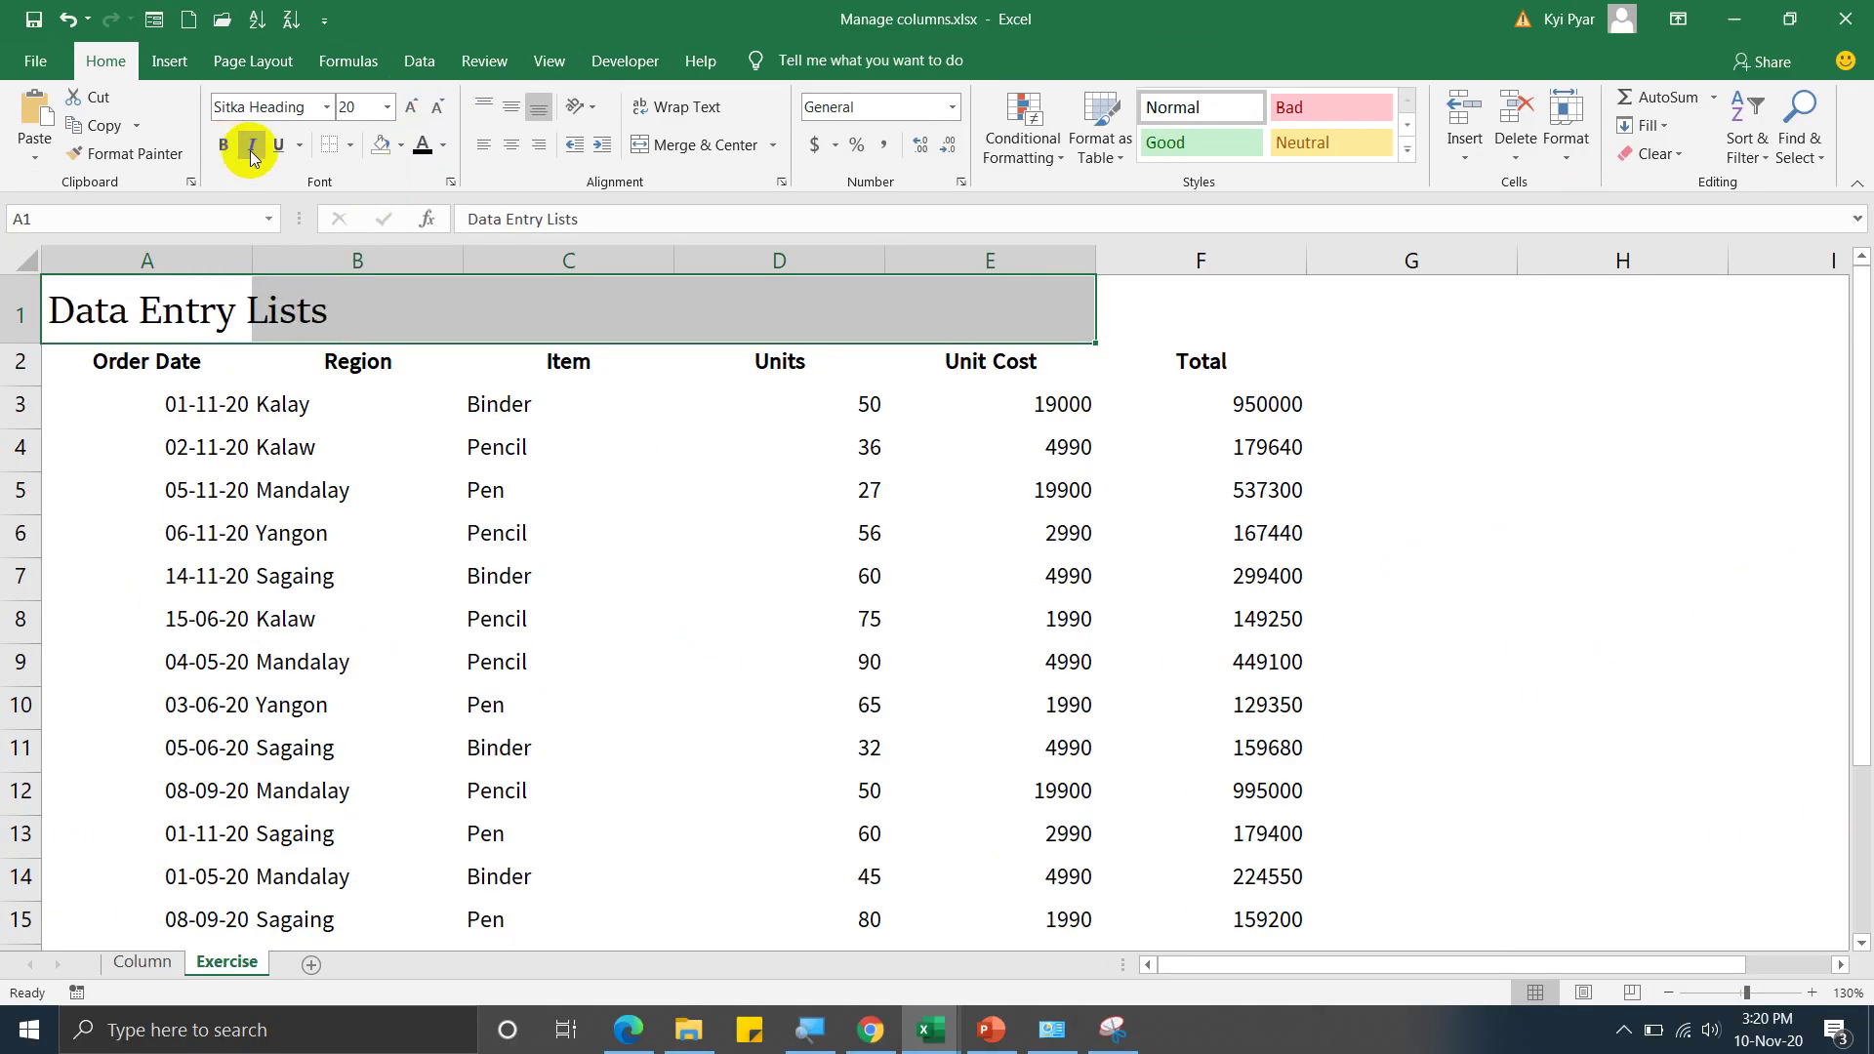
{"action": "left_click", "coordinate": [252, 149]}
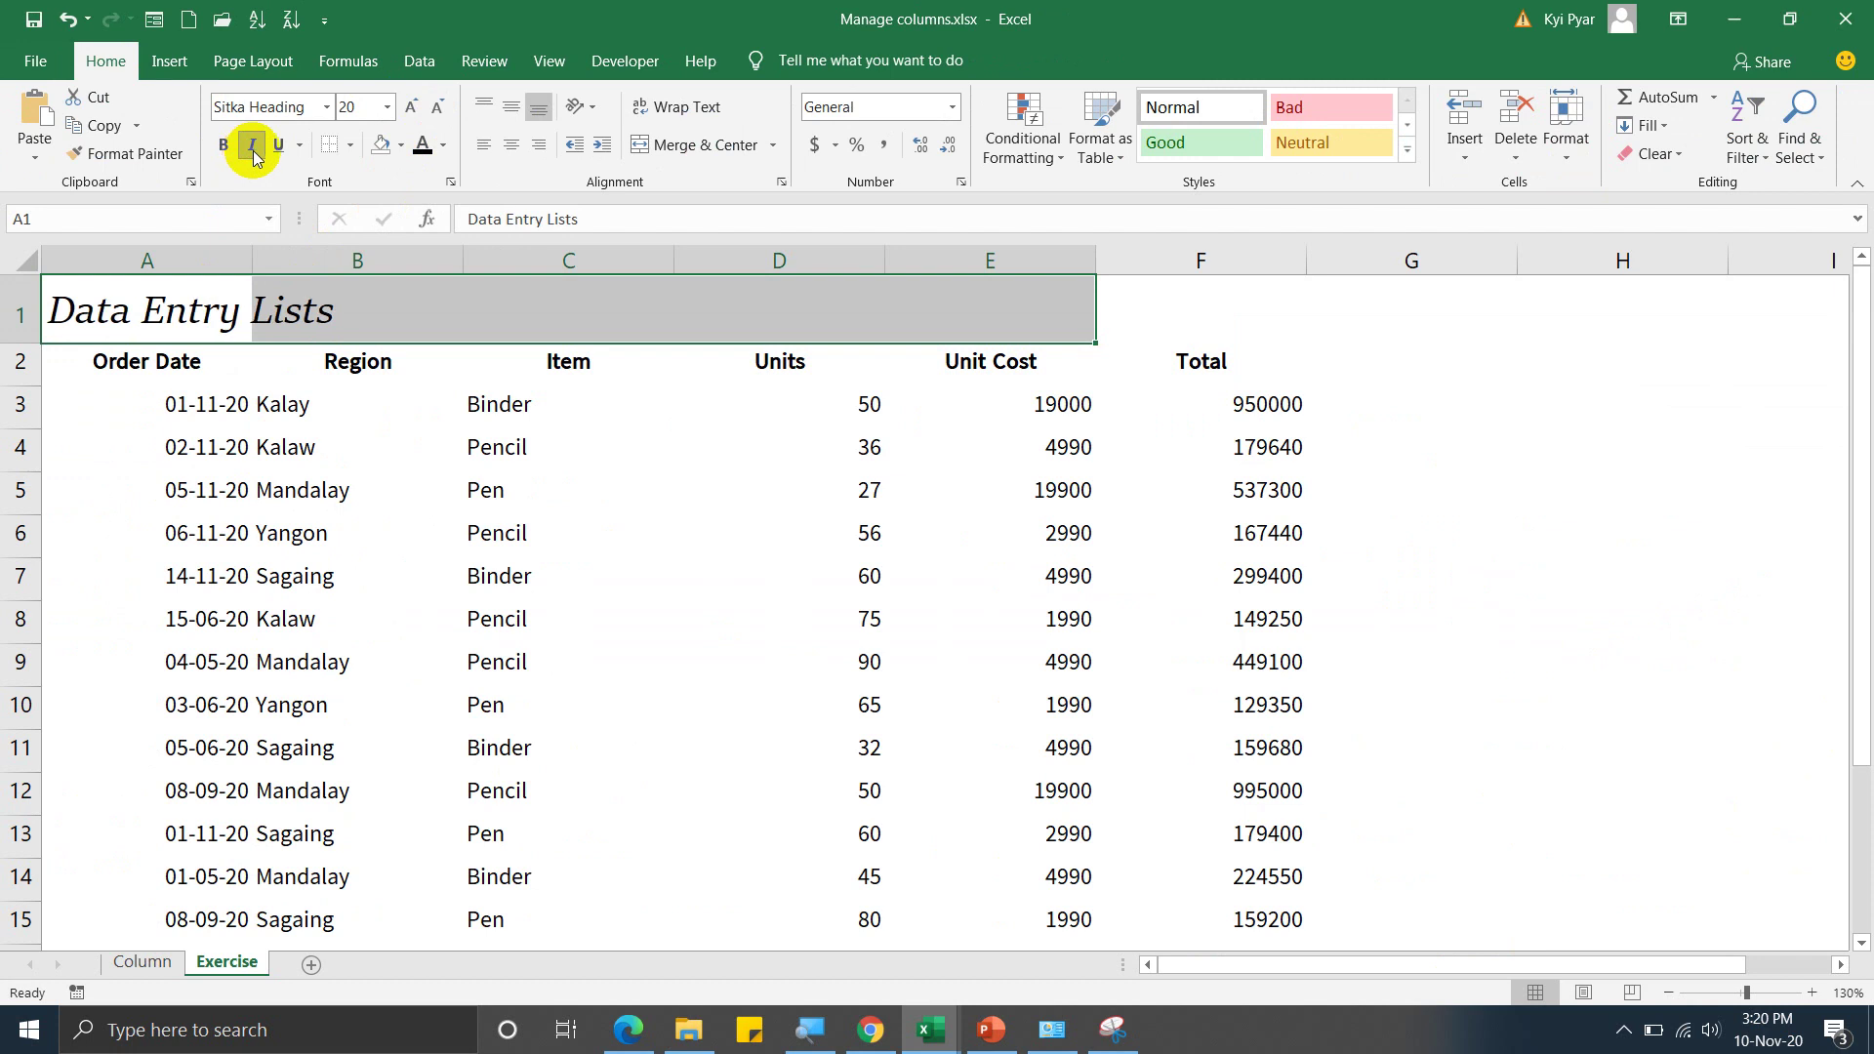
{"action": "left_click", "coordinate": [254, 148]}
{"action": "left_click", "coordinate": [302, 148]}
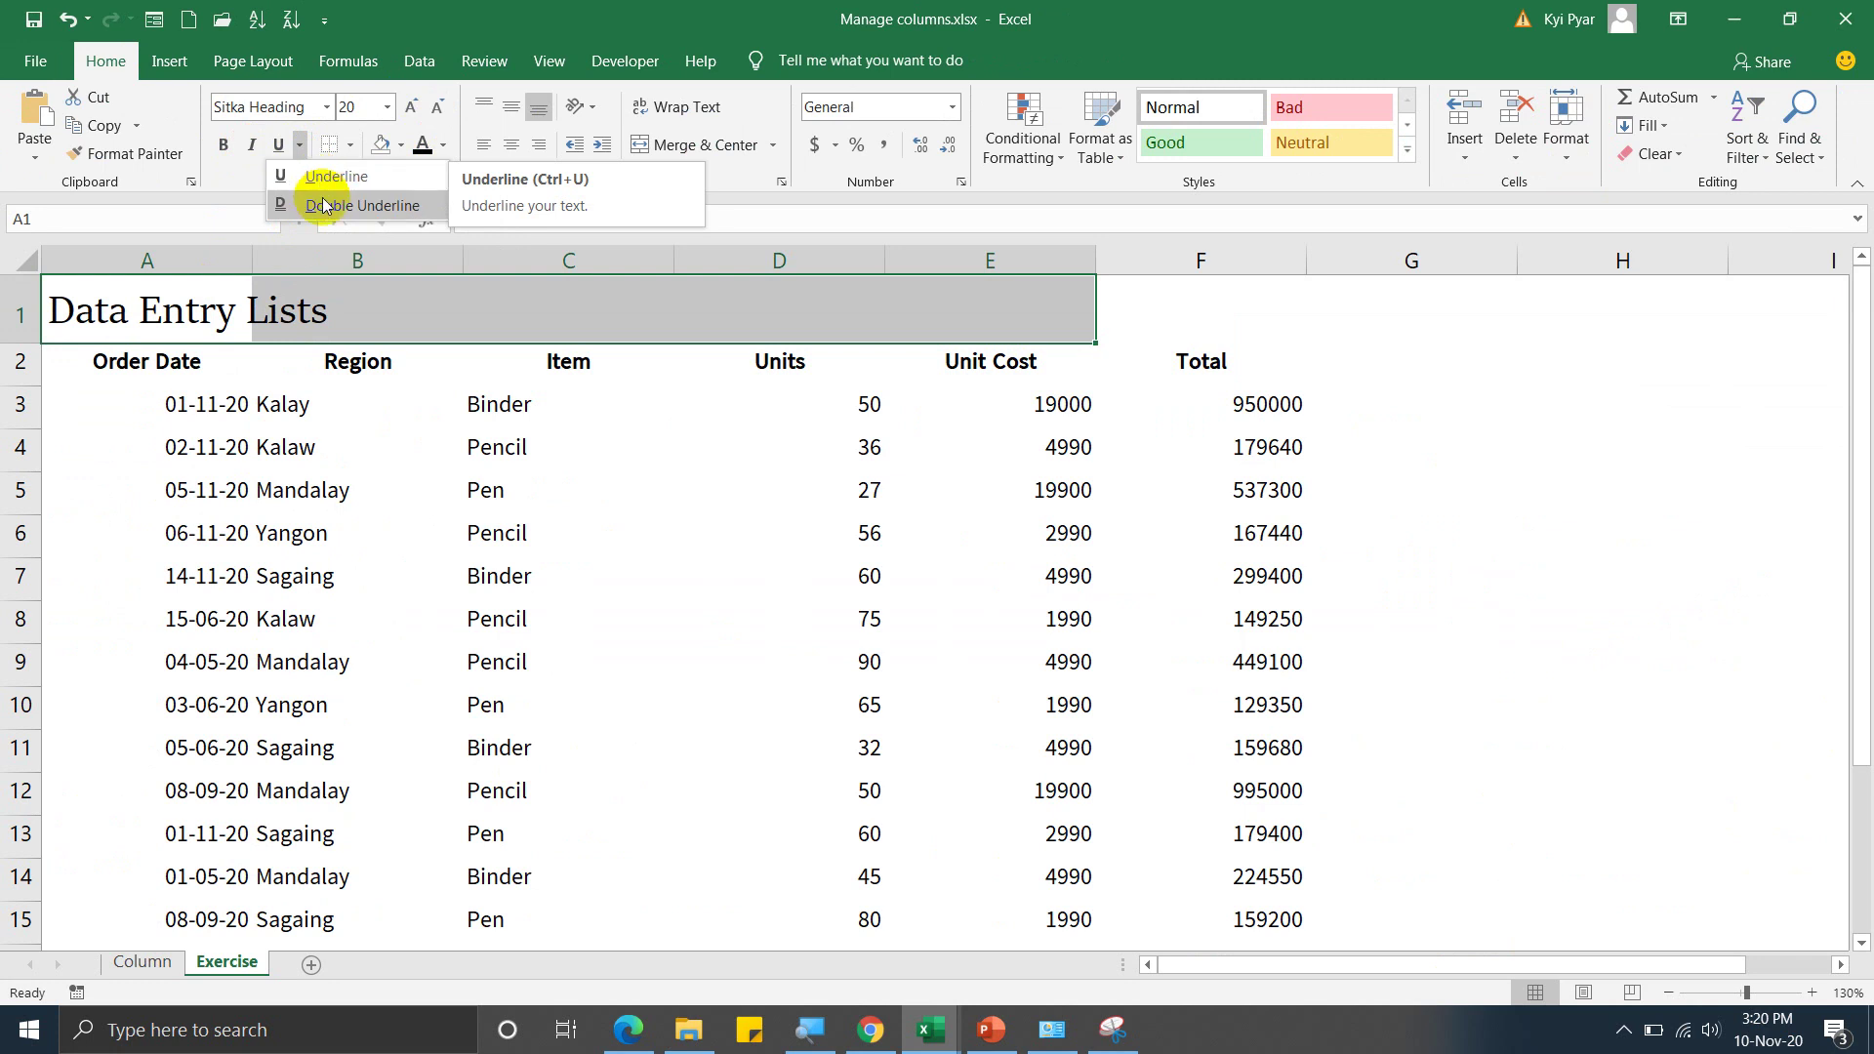
{"action": "left_click", "coordinate": [352, 147]}
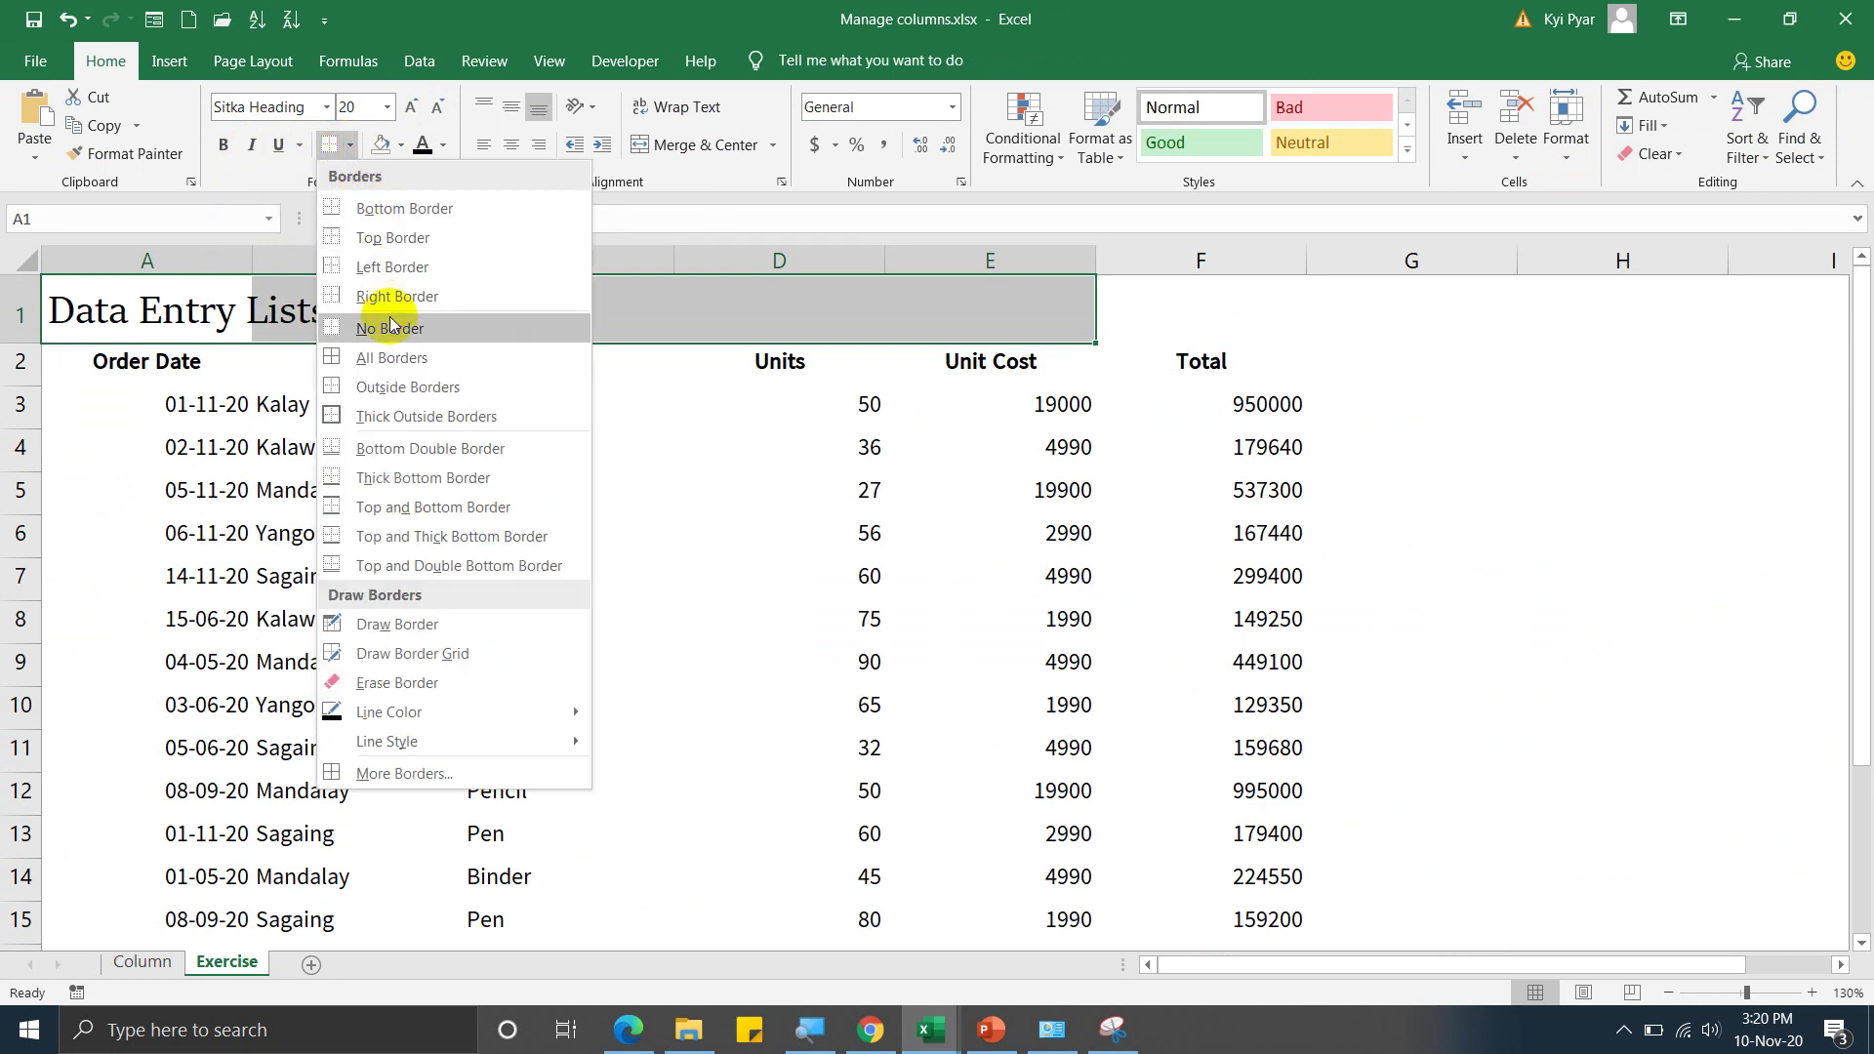
- Fill the title cells A1:E1 with the standard orange color
{"action": "left_click", "coordinate": [401, 143]}
{"action": "left_click", "coordinate": [401, 143]}
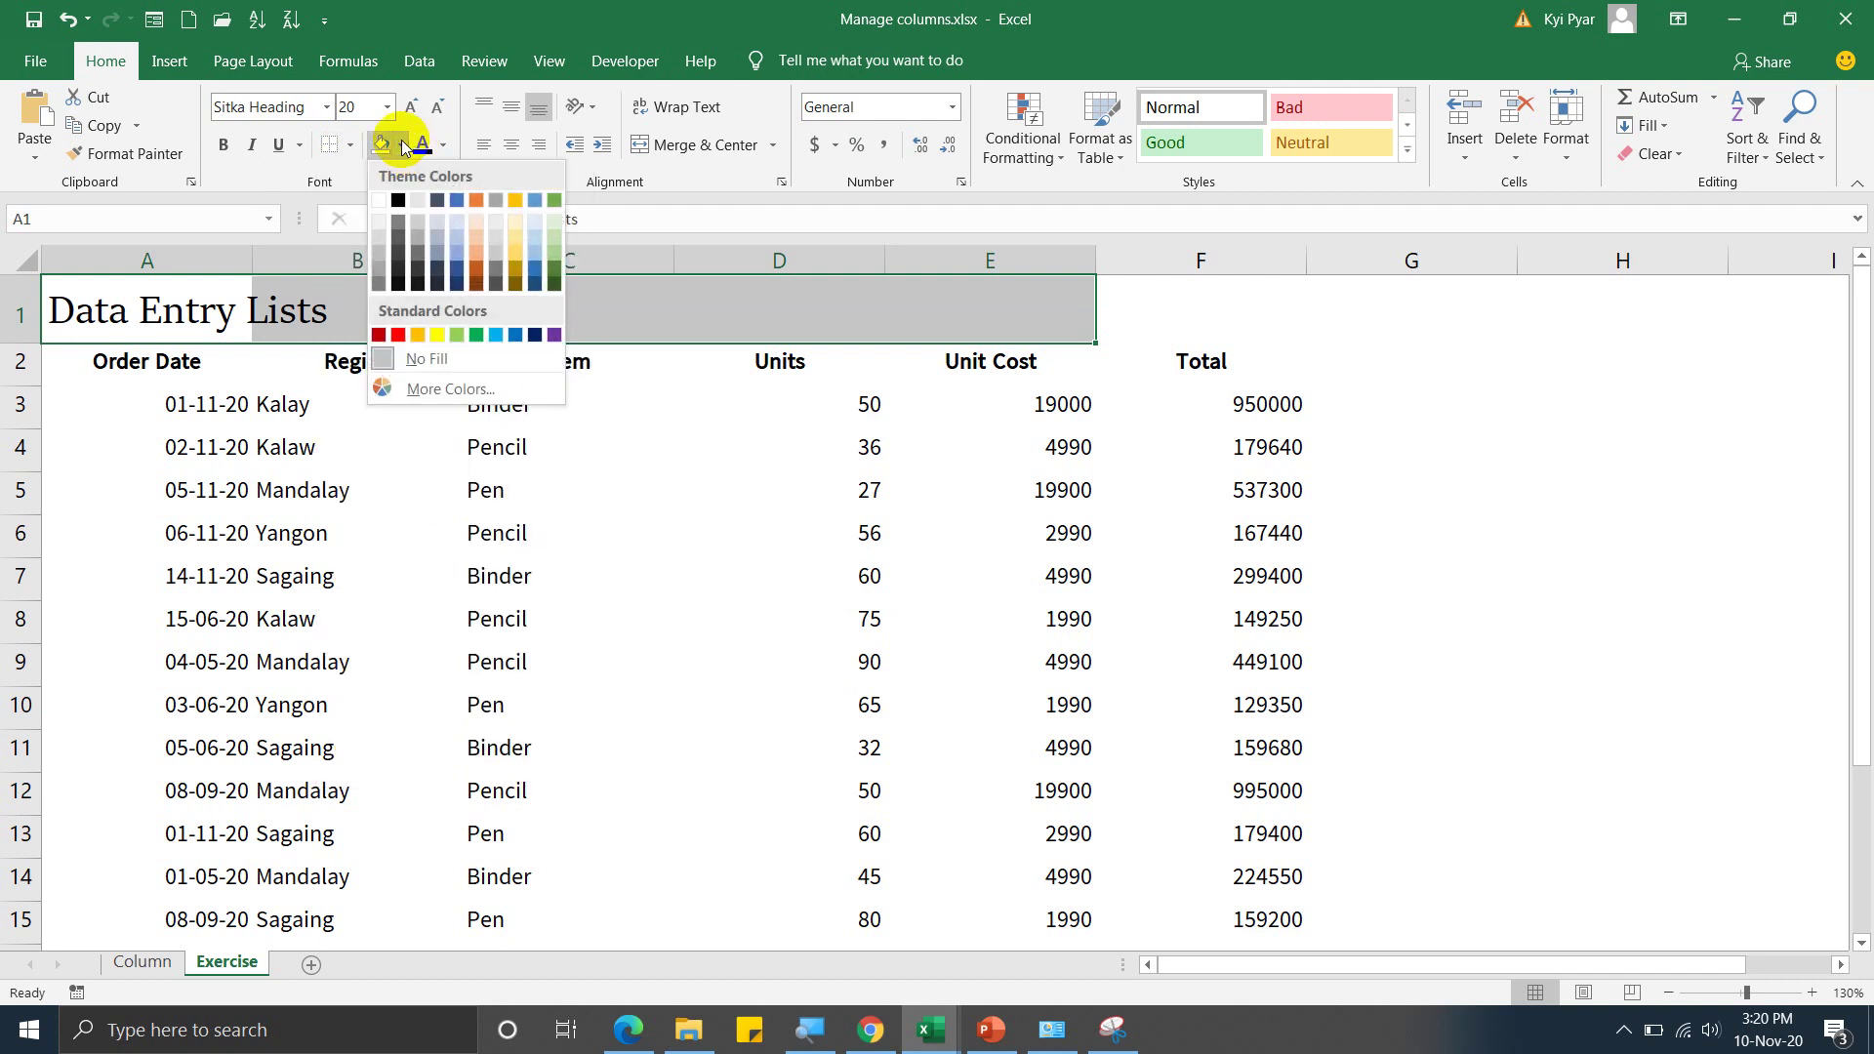
{"action": "left_click", "coordinate": [418, 334]}
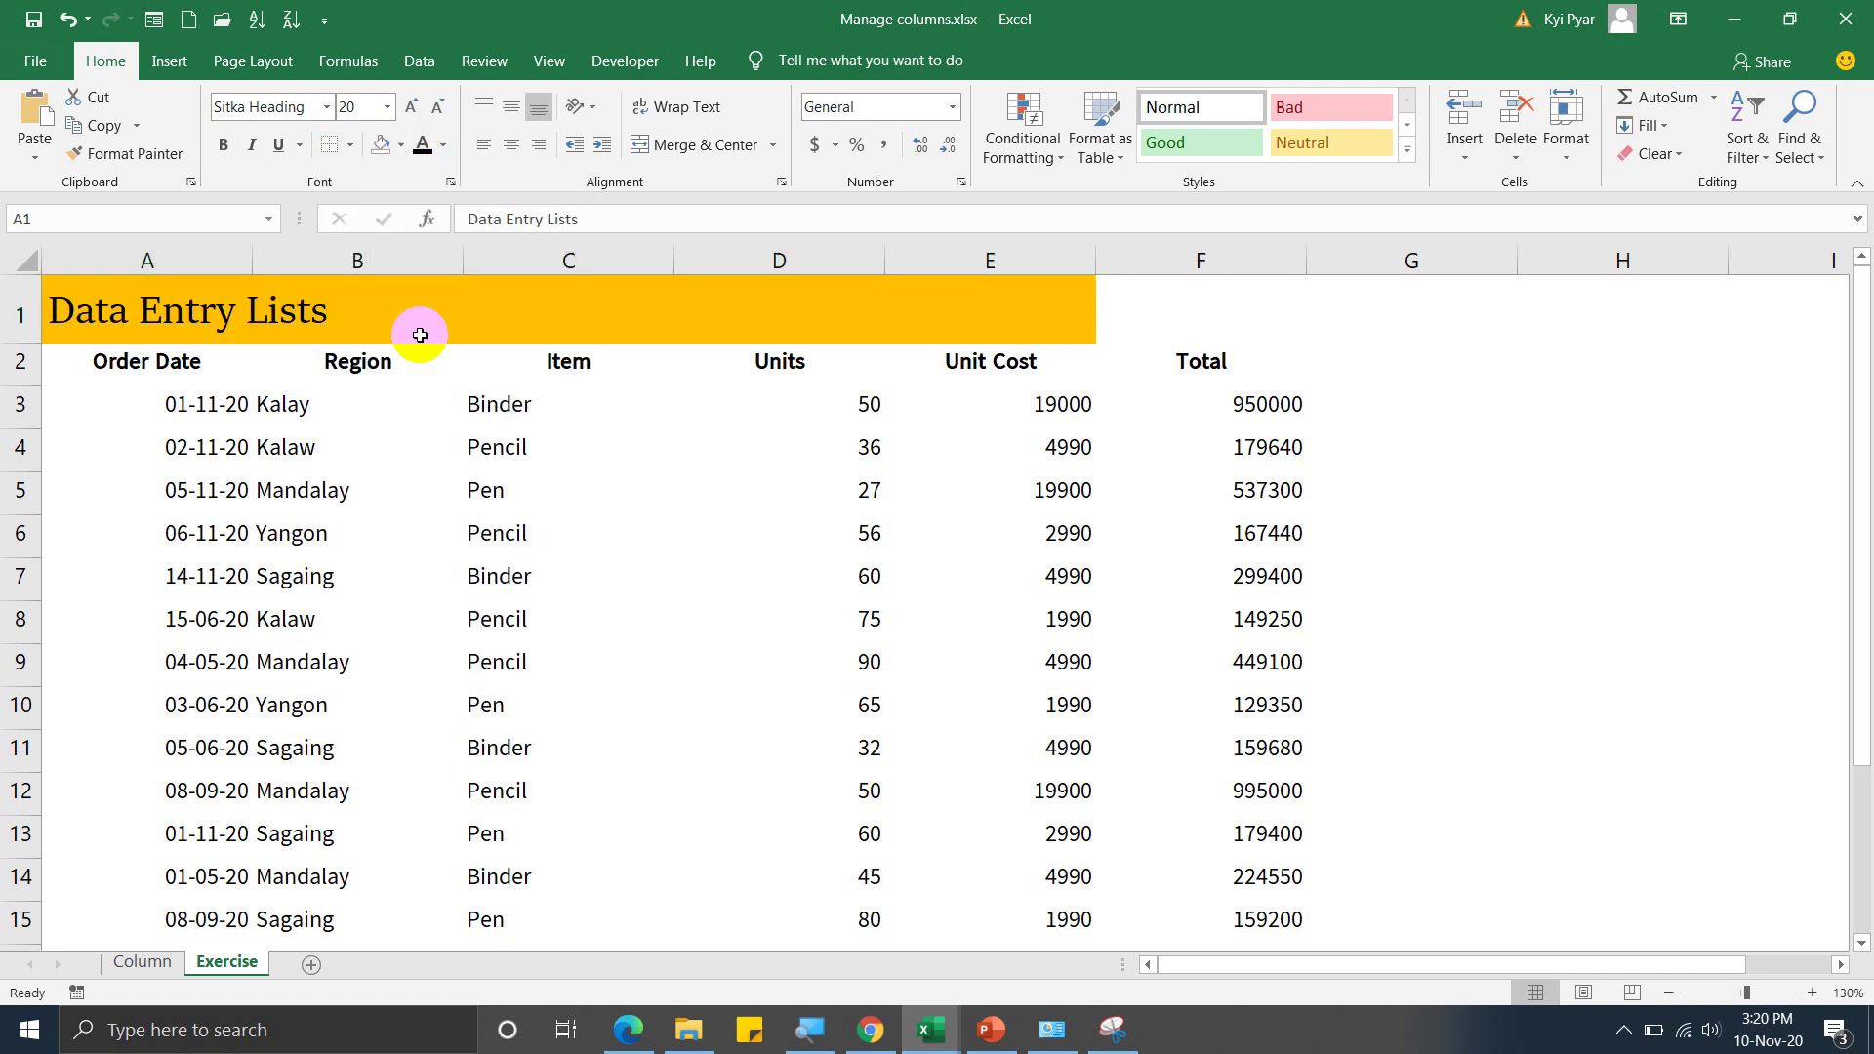
- Color the title text red and make it bold
{"action": "left_click", "coordinate": [444, 143]}
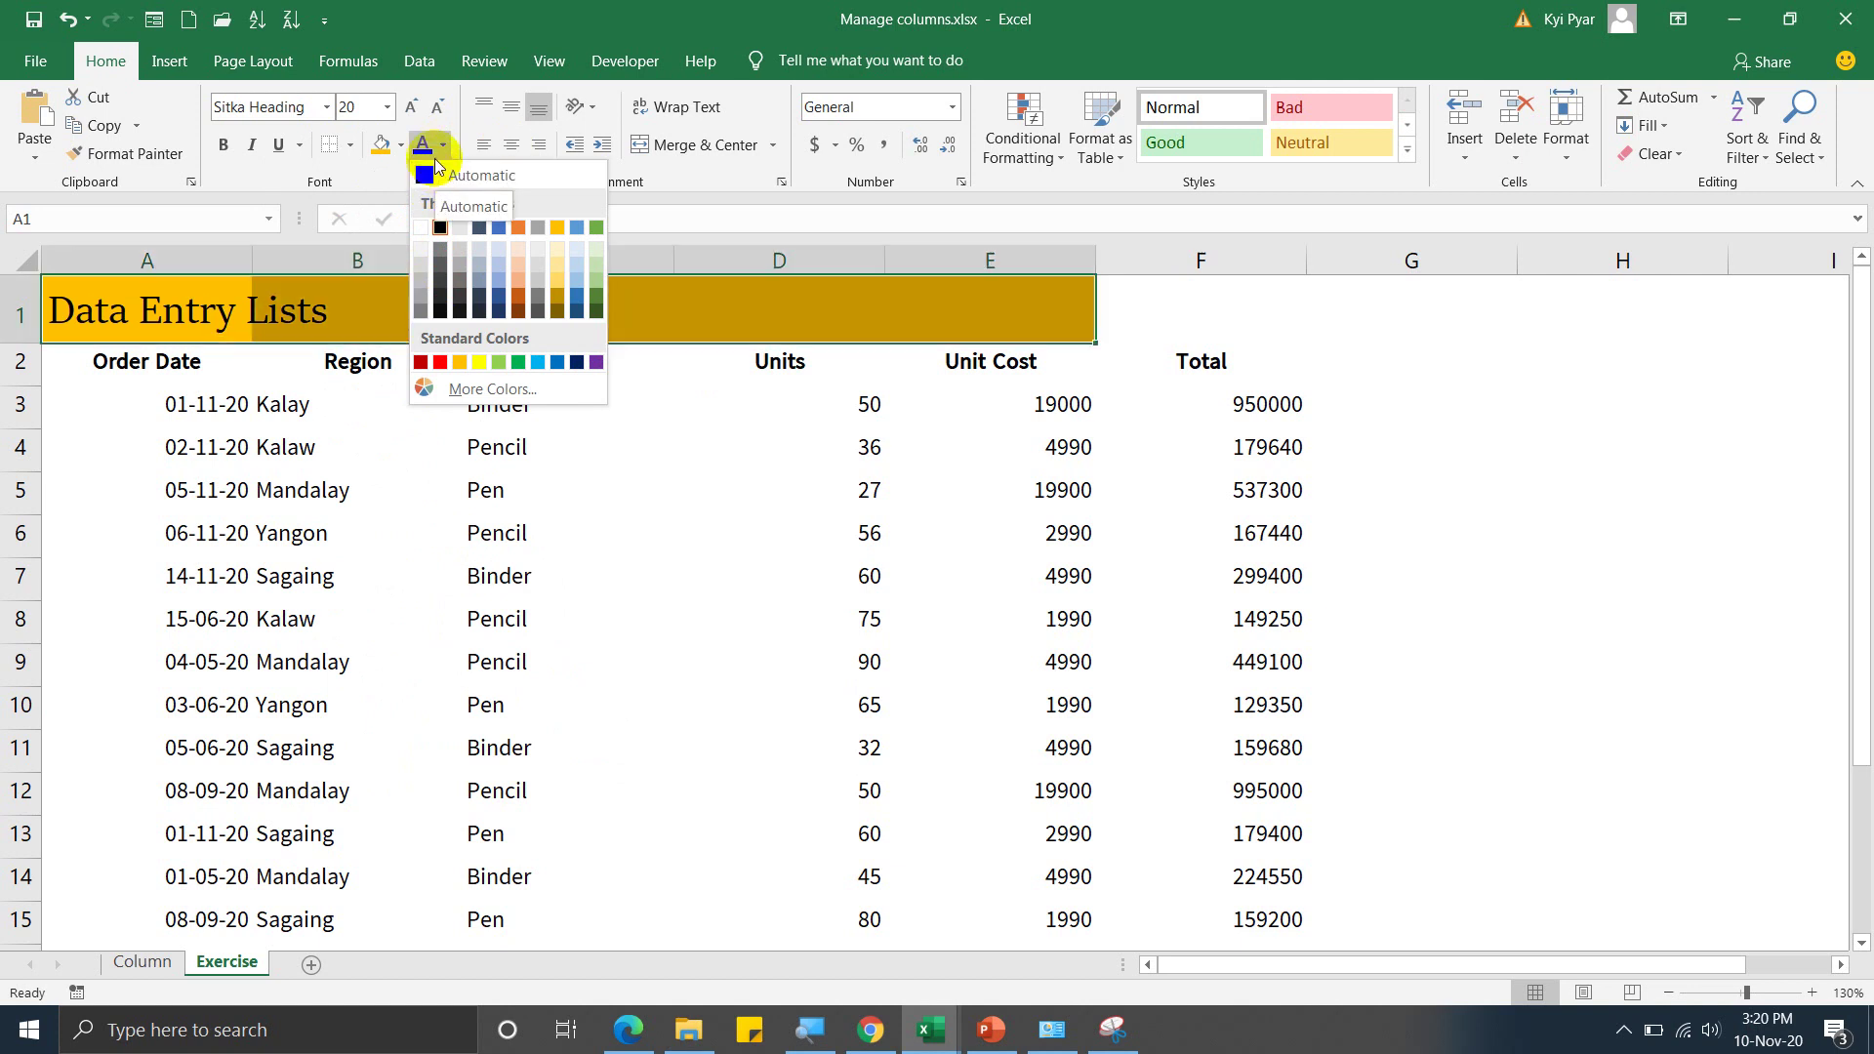
{"action": "left_click", "coordinate": [442, 363]}
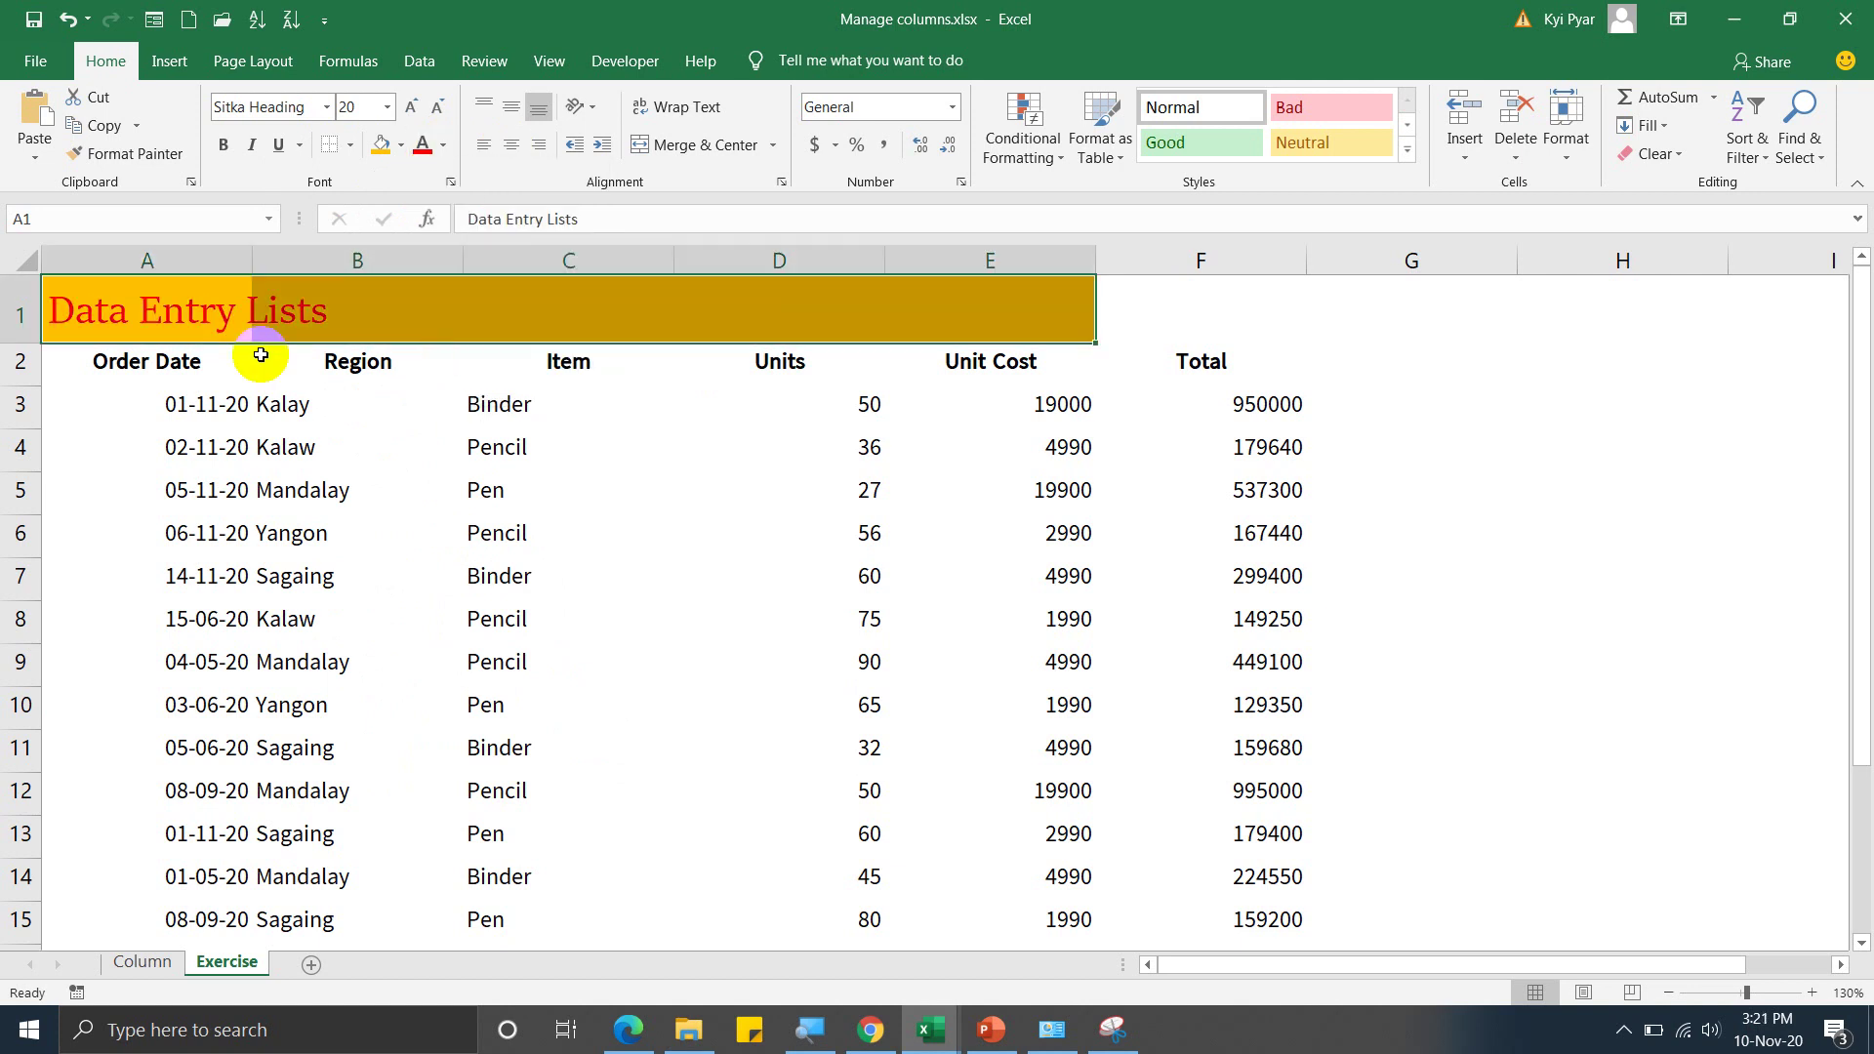
{"action": "left_click", "coordinate": [224, 144]}
{"action": "left_click", "coordinate": [87, 358]}
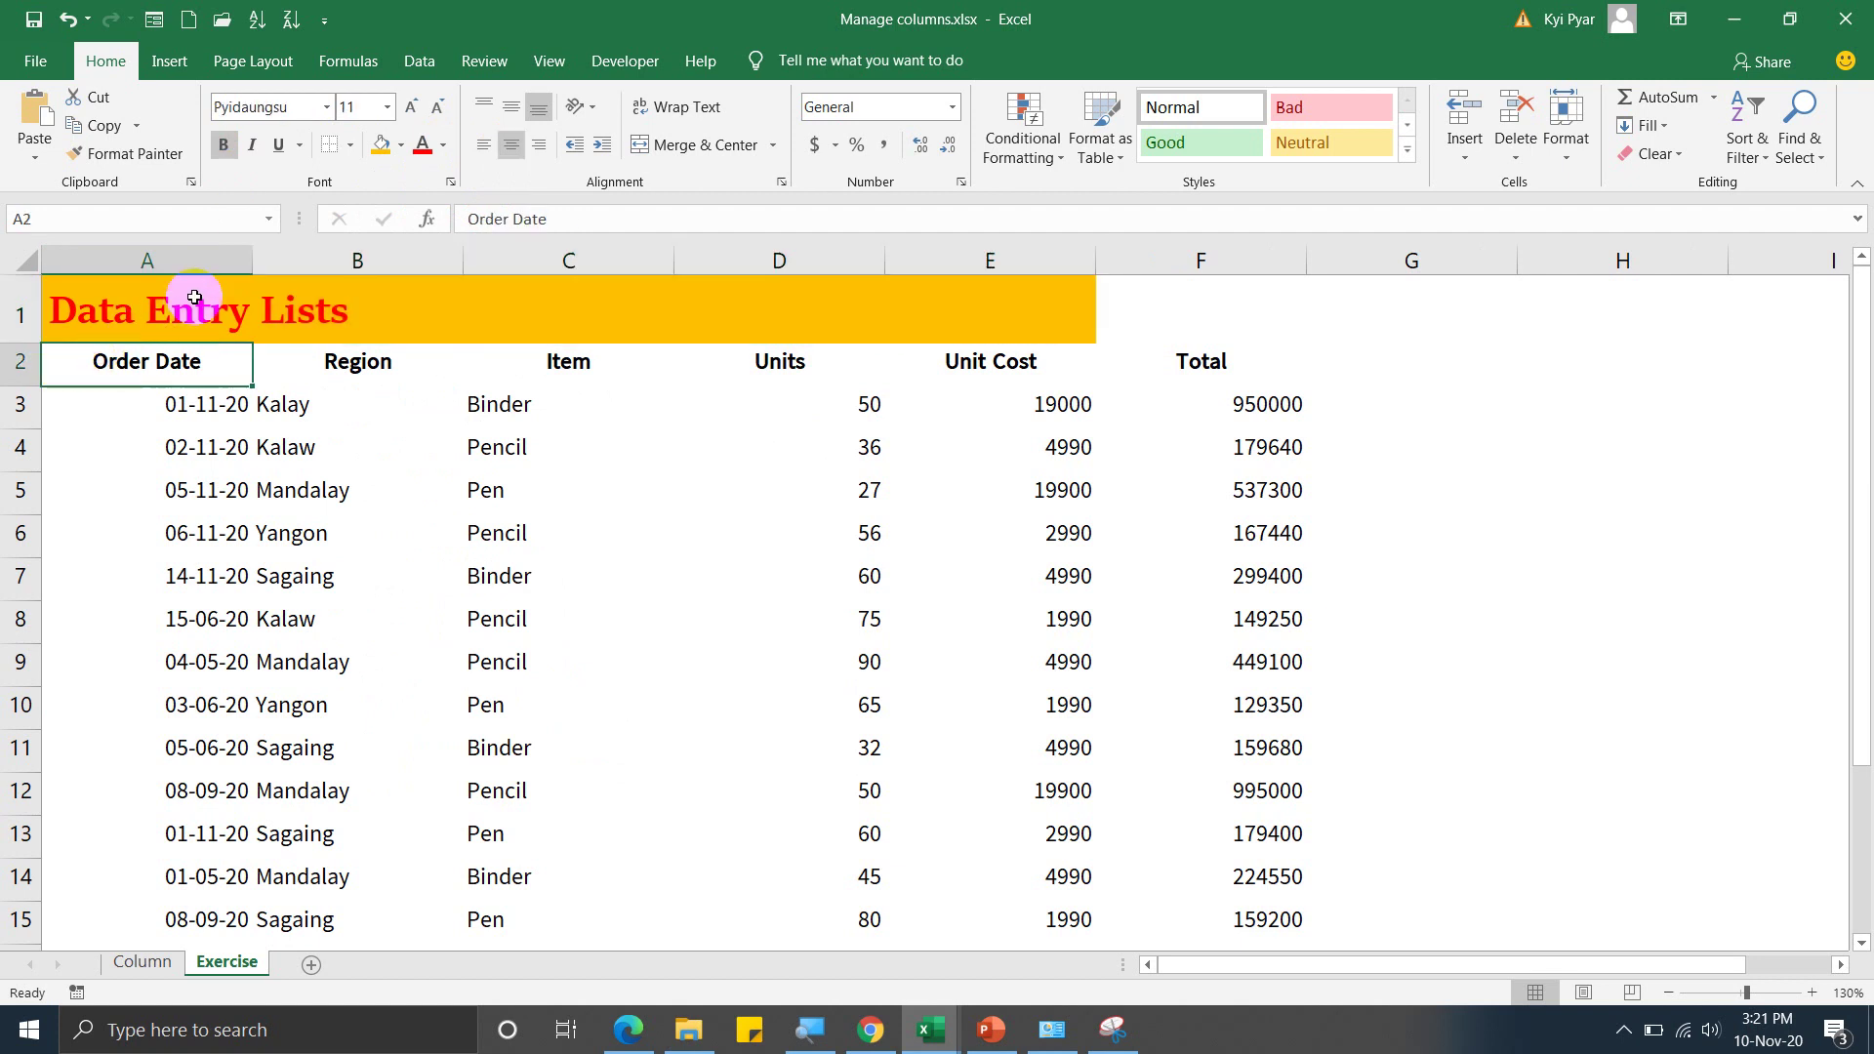
{"action": "left_click", "coordinate": [191, 303]}
- Apply All Borders to the data range A3:F15 below the column headings
{"action": "left_click", "coordinate": [154, 393]}
{"action": "left_click_drag", "start_coordinate": [153, 394], "coordinate": [1255, 640]}
{"action": "scroll", "coordinate": [1197, 445], "scroll_direction": "down", "scroll_amount": 2}
{"action": "left_click", "coordinate": [332, 144]}
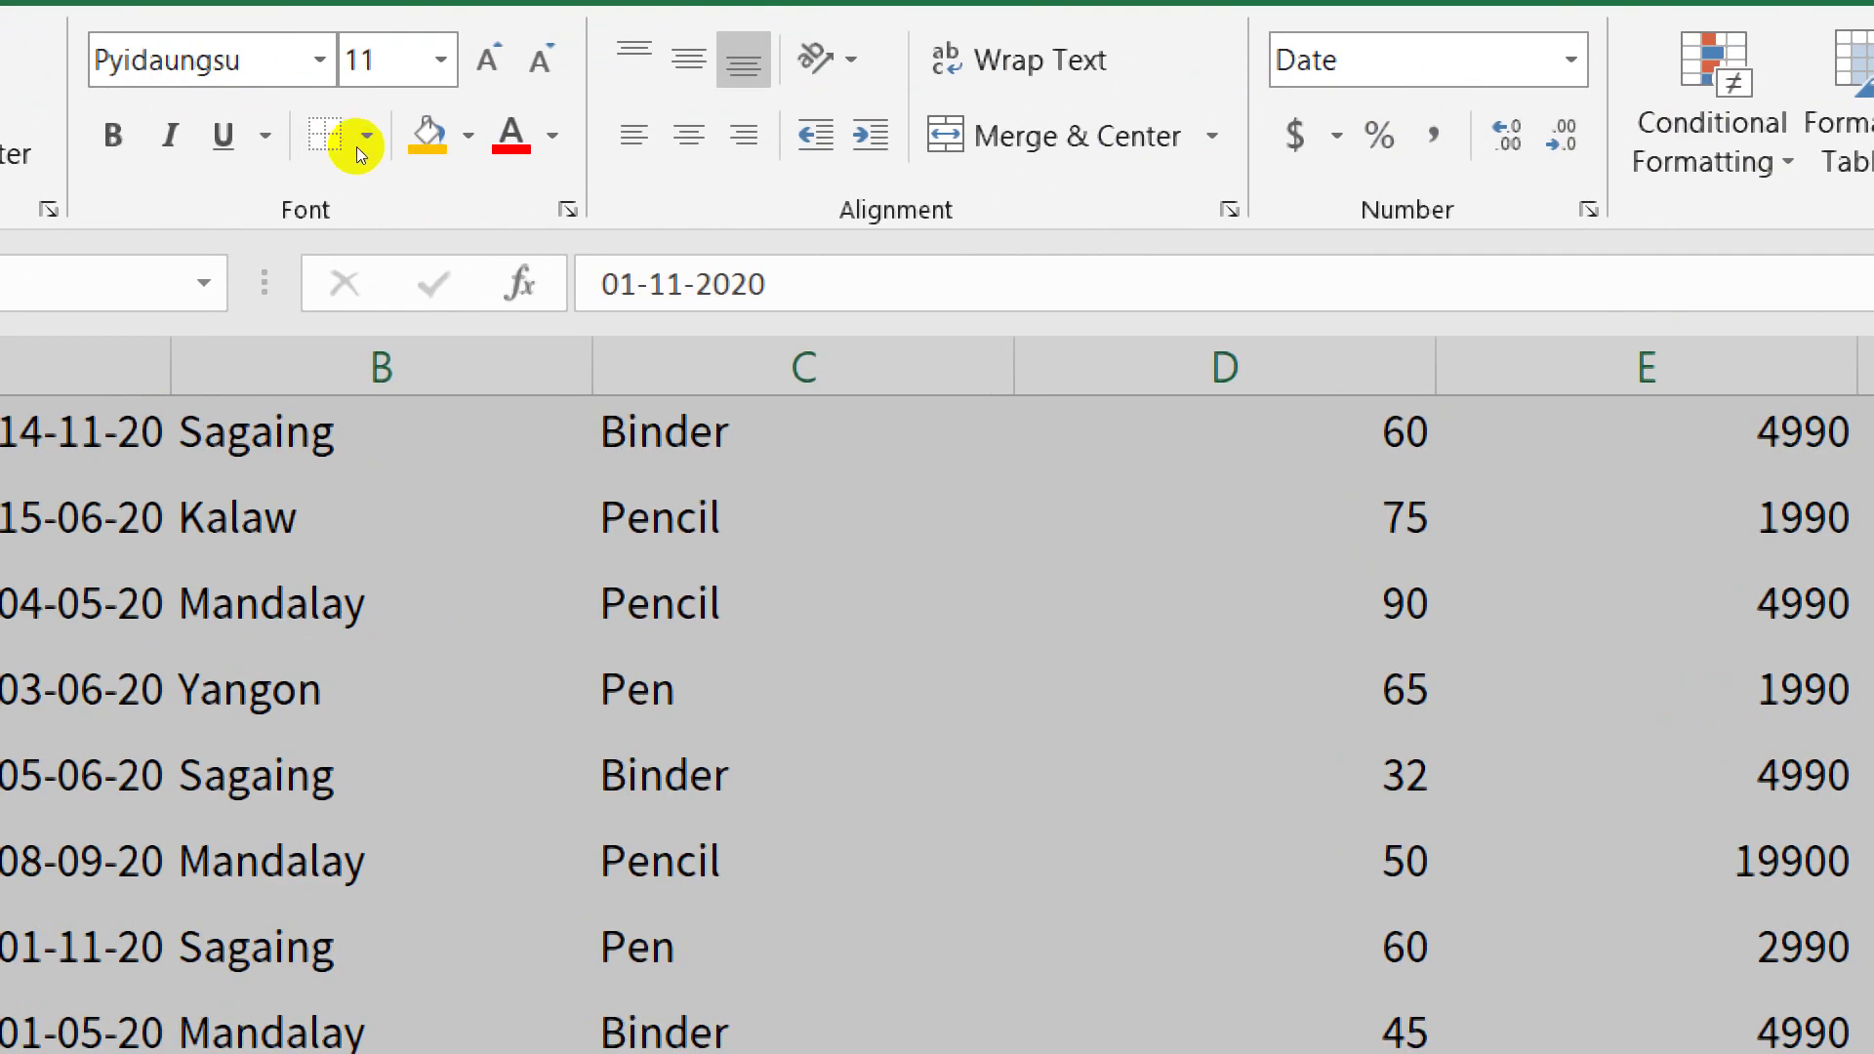
{"action": "left_click", "coordinate": [355, 145]}
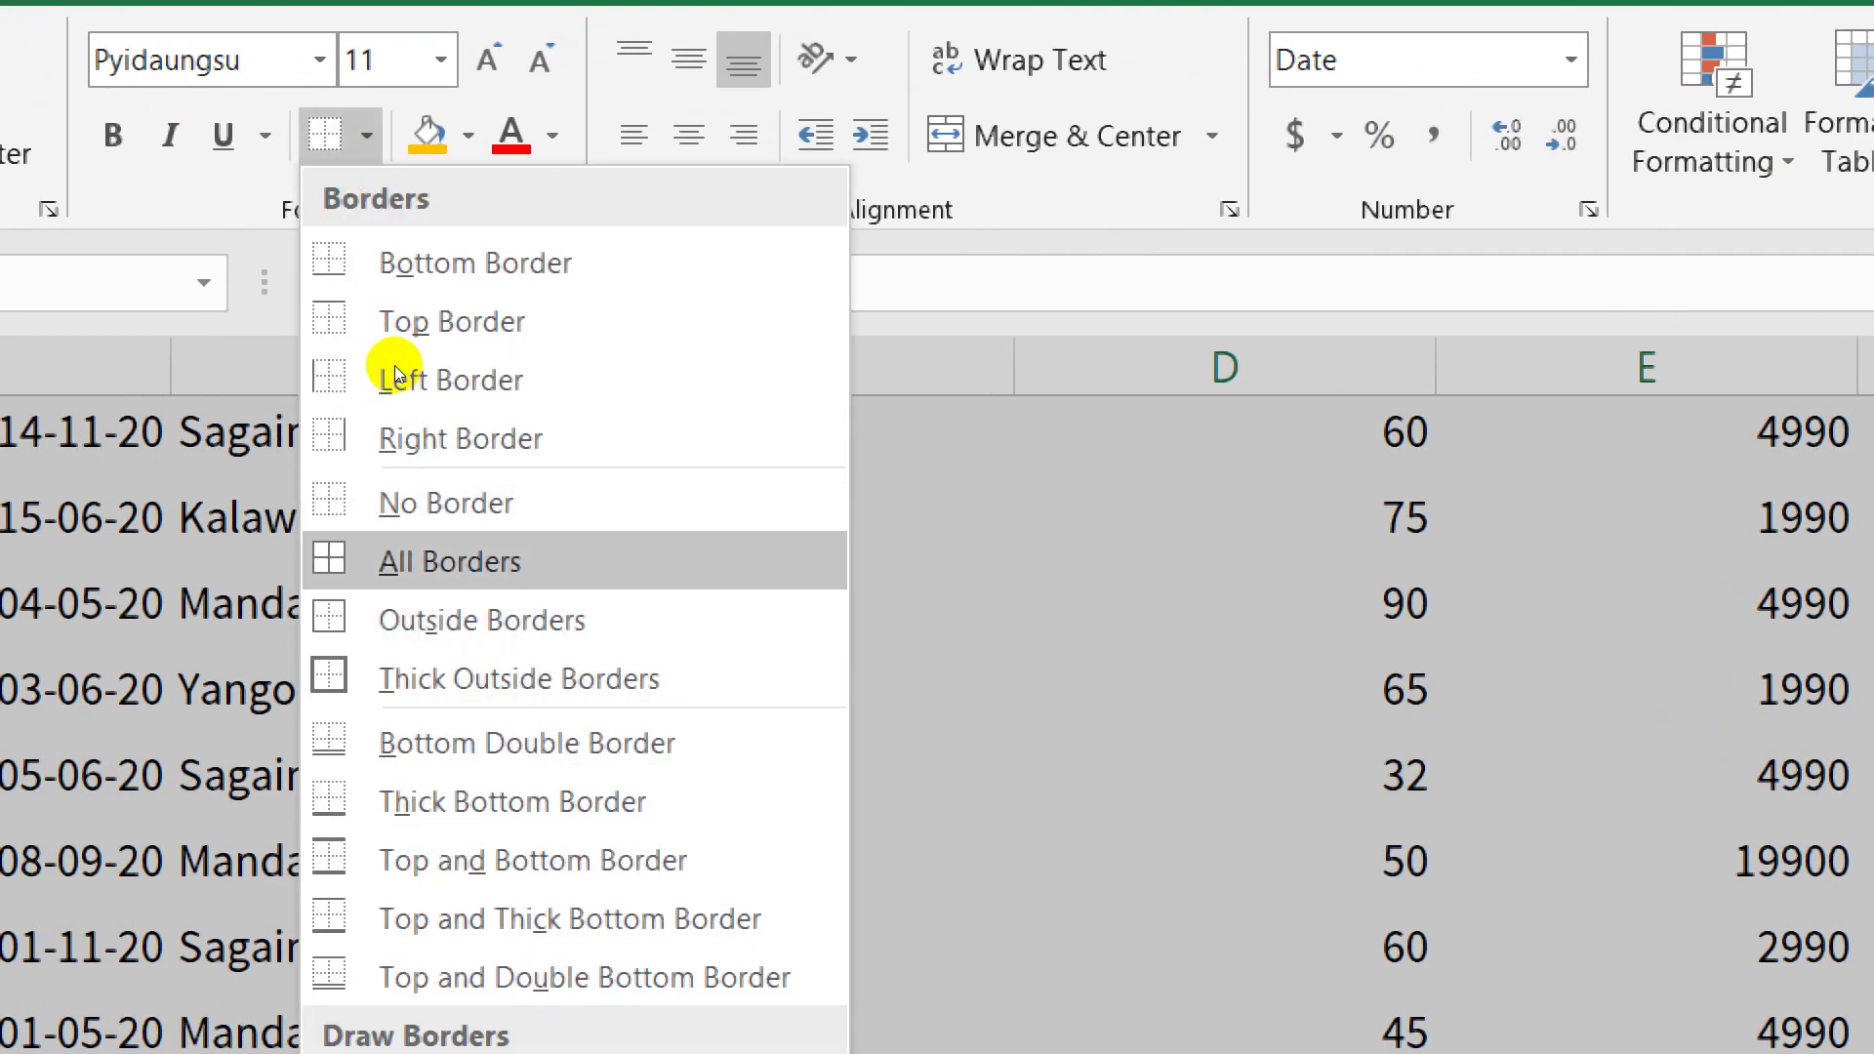
{"action": "key", "text": "Return"}
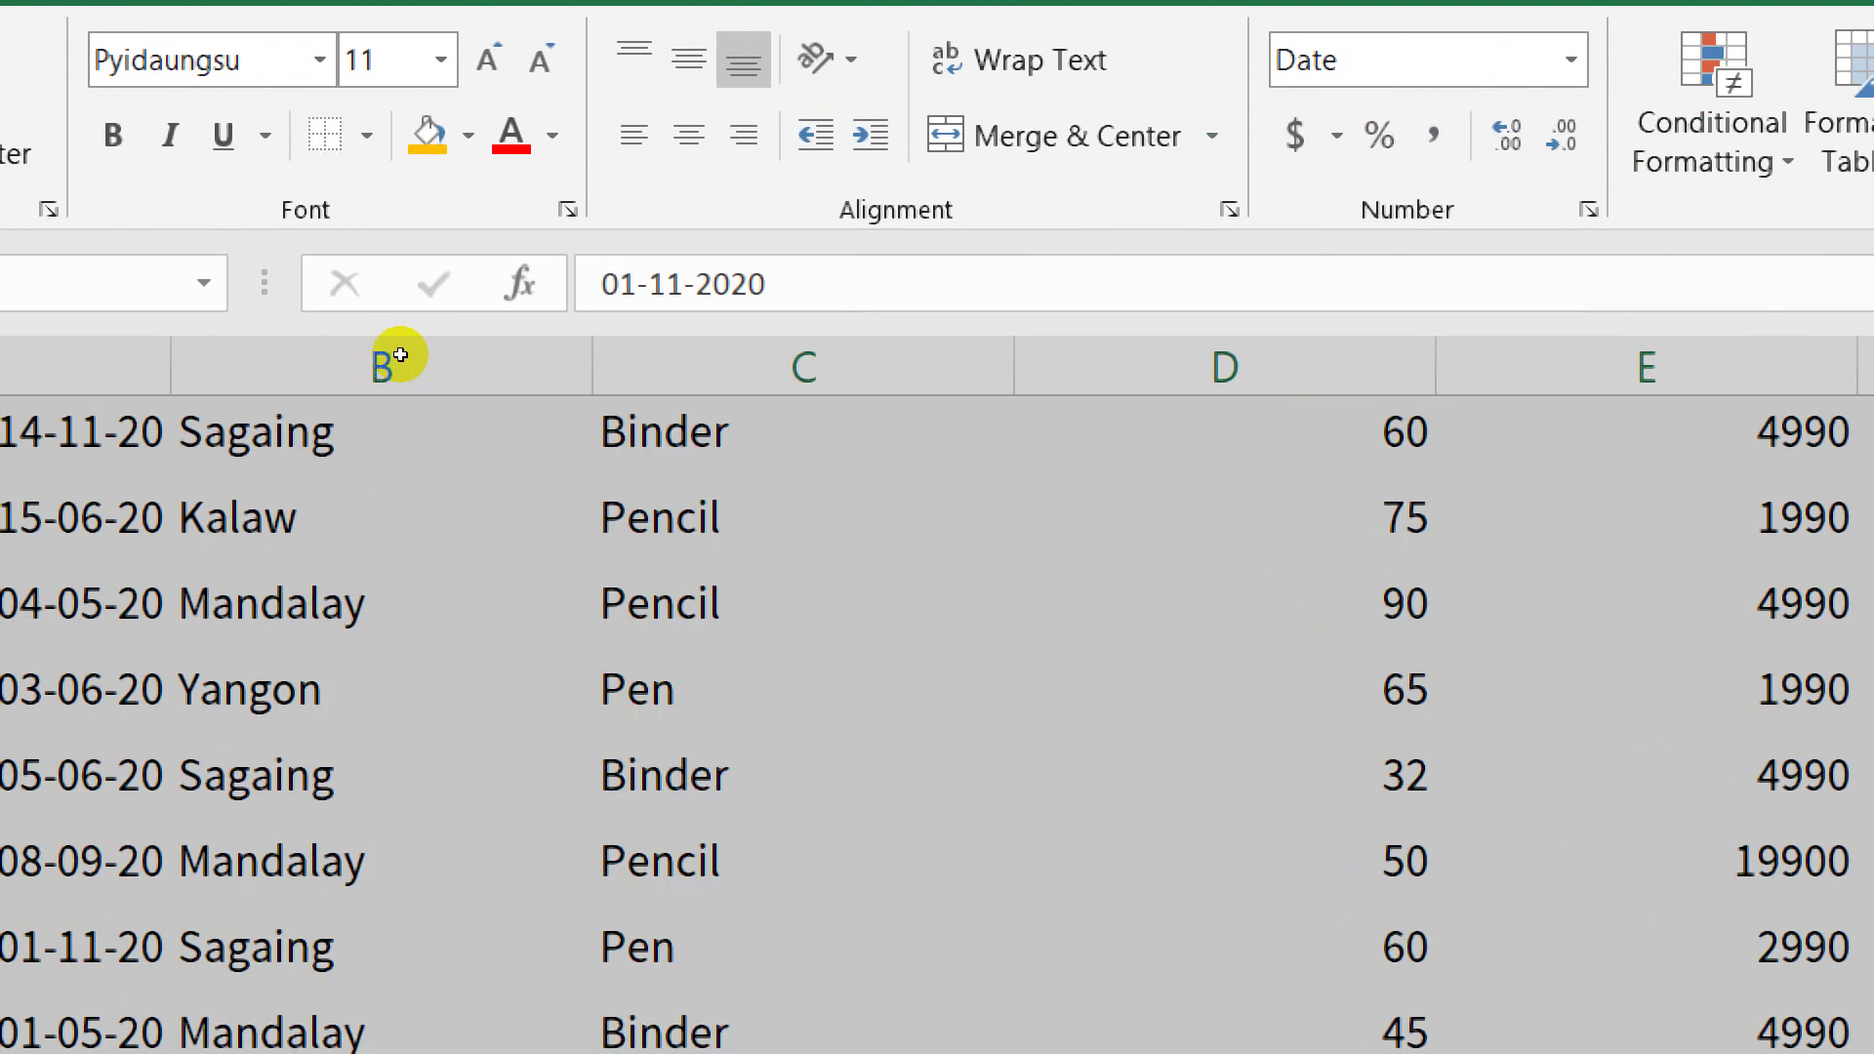
{"action": "scroll", "coordinate": [440, 361], "scroll_direction": "up", "scroll_amount": 2}
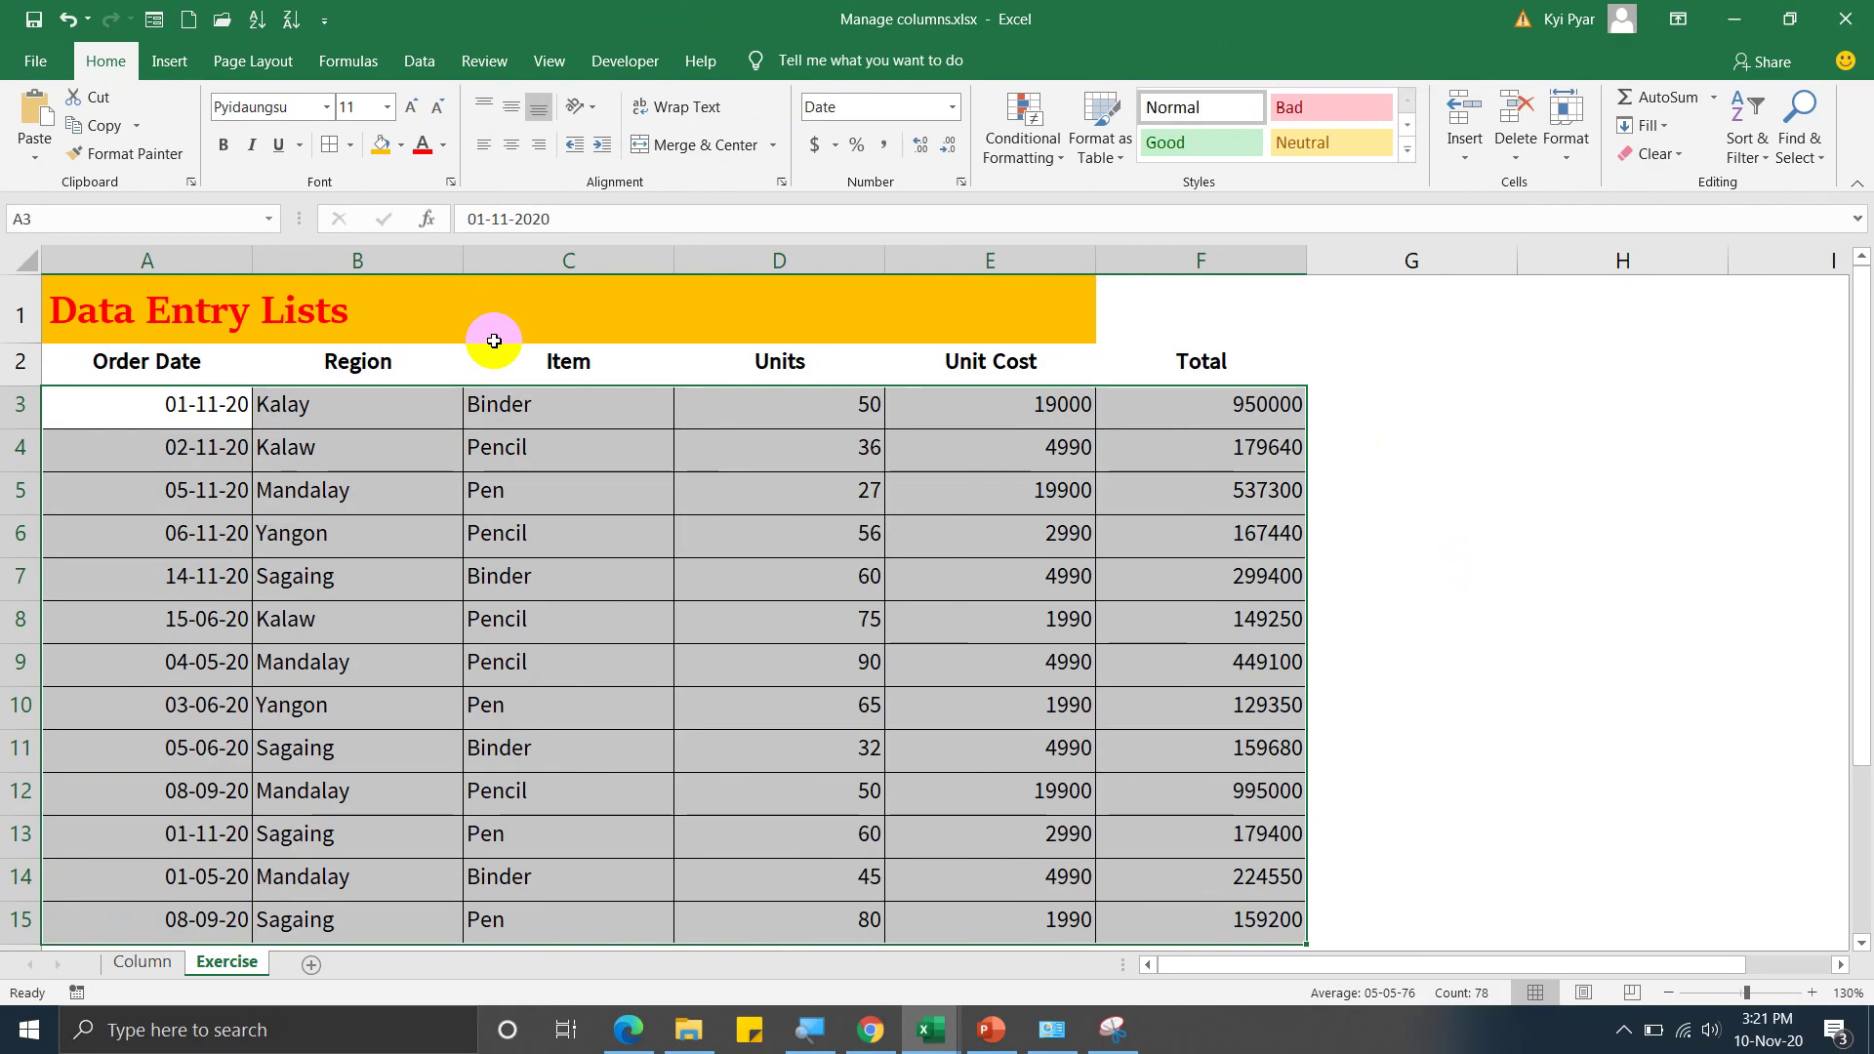
{"action": "left_click", "coordinate": [1314, 820]}
{"action": "left_click_drag", "start_coordinate": [92, 306], "coordinate": [182, 315]}
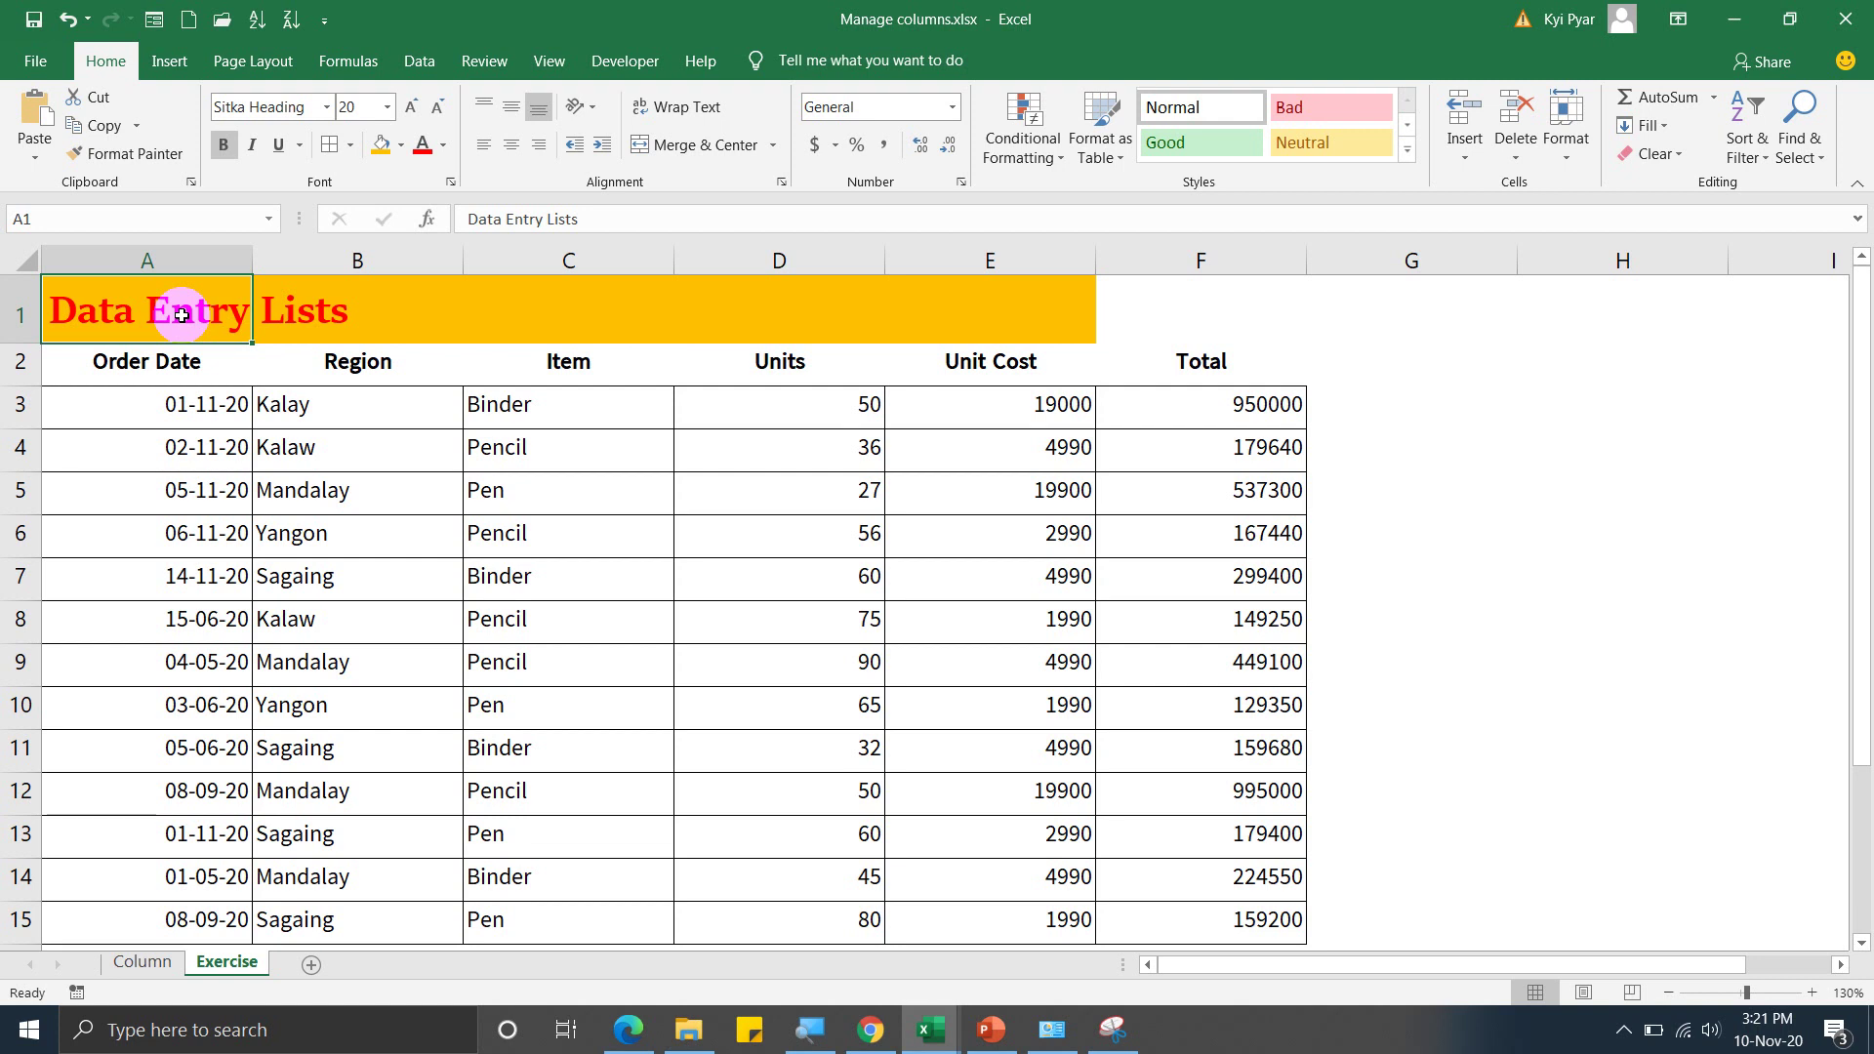
- Merge and center the title across cells A1:F1
{"action": "left_click_drag", "start_coordinate": [181, 315], "coordinate": [1183, 302]}
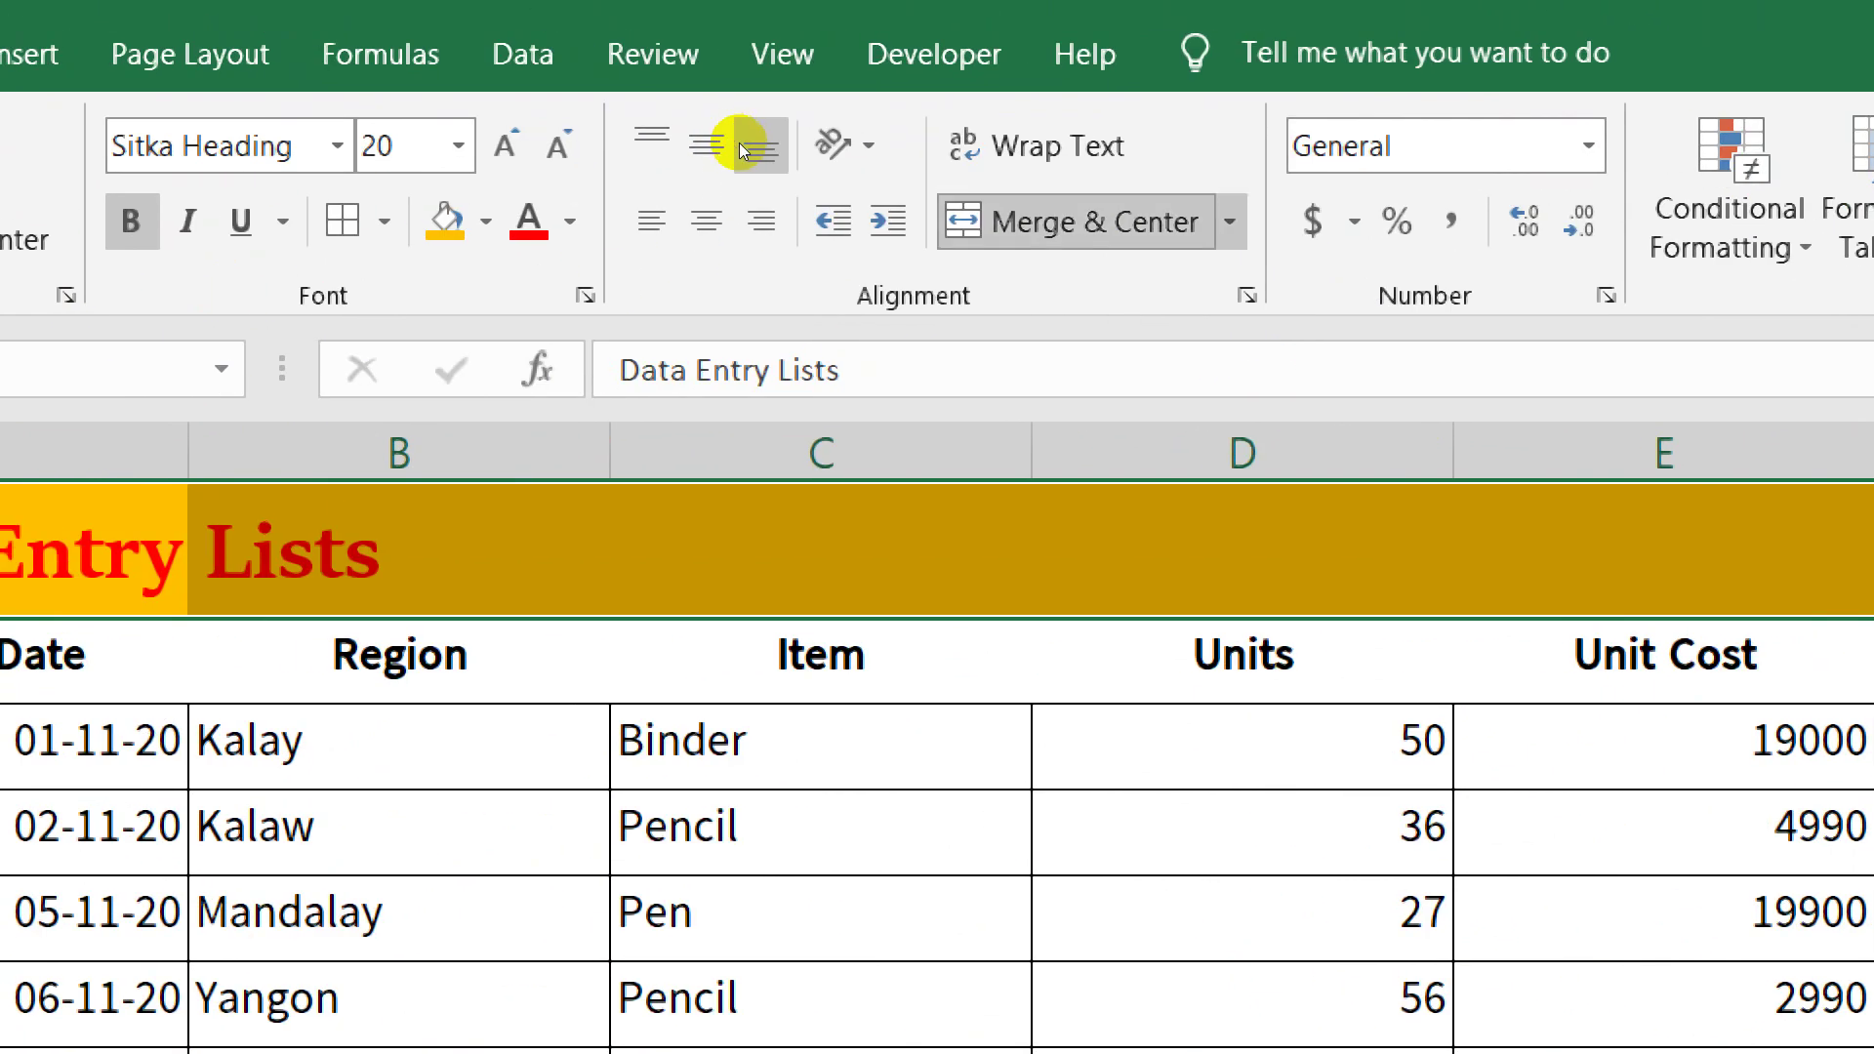
{"action": "key", "text": "alt+h"}
{"action": "key", "text": "m"}
{"action": "key", "text": "c"}
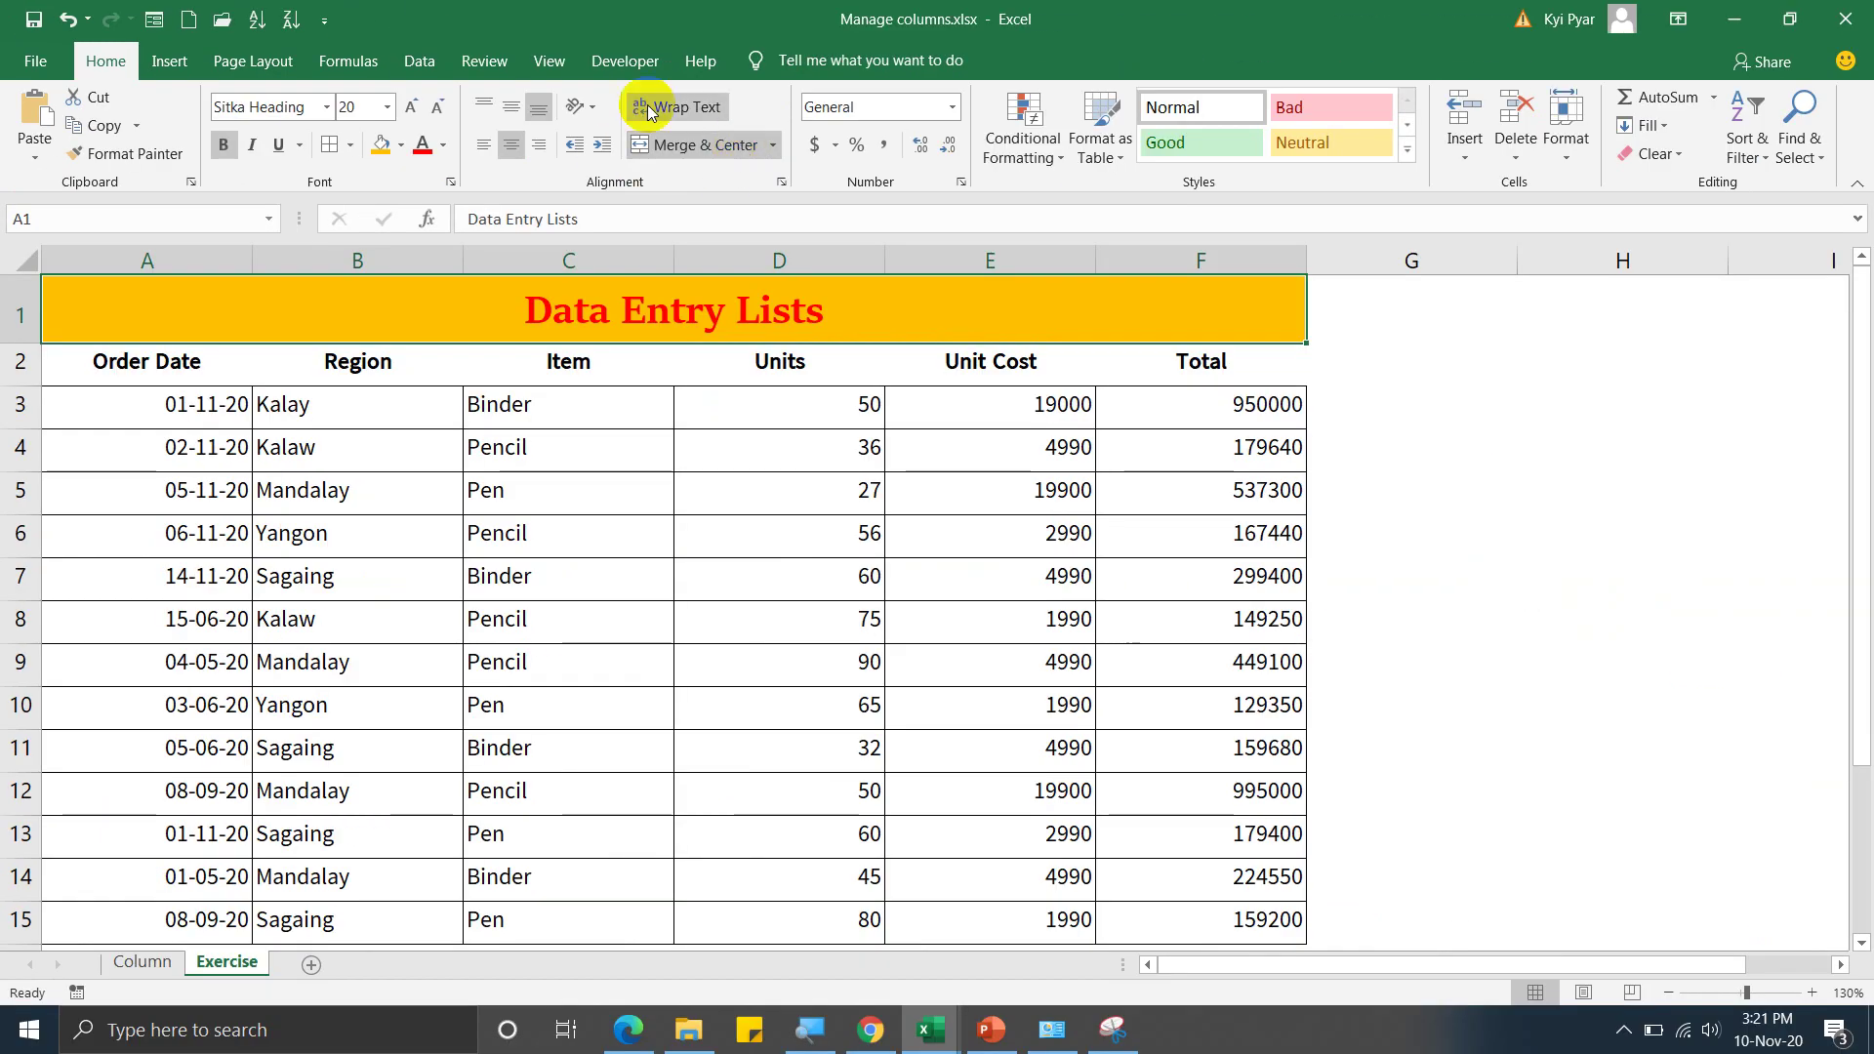
- Try left, center and right horizontal alignment on the merged title cell
{"action": "left_click", "coordinate": [573, 316]}
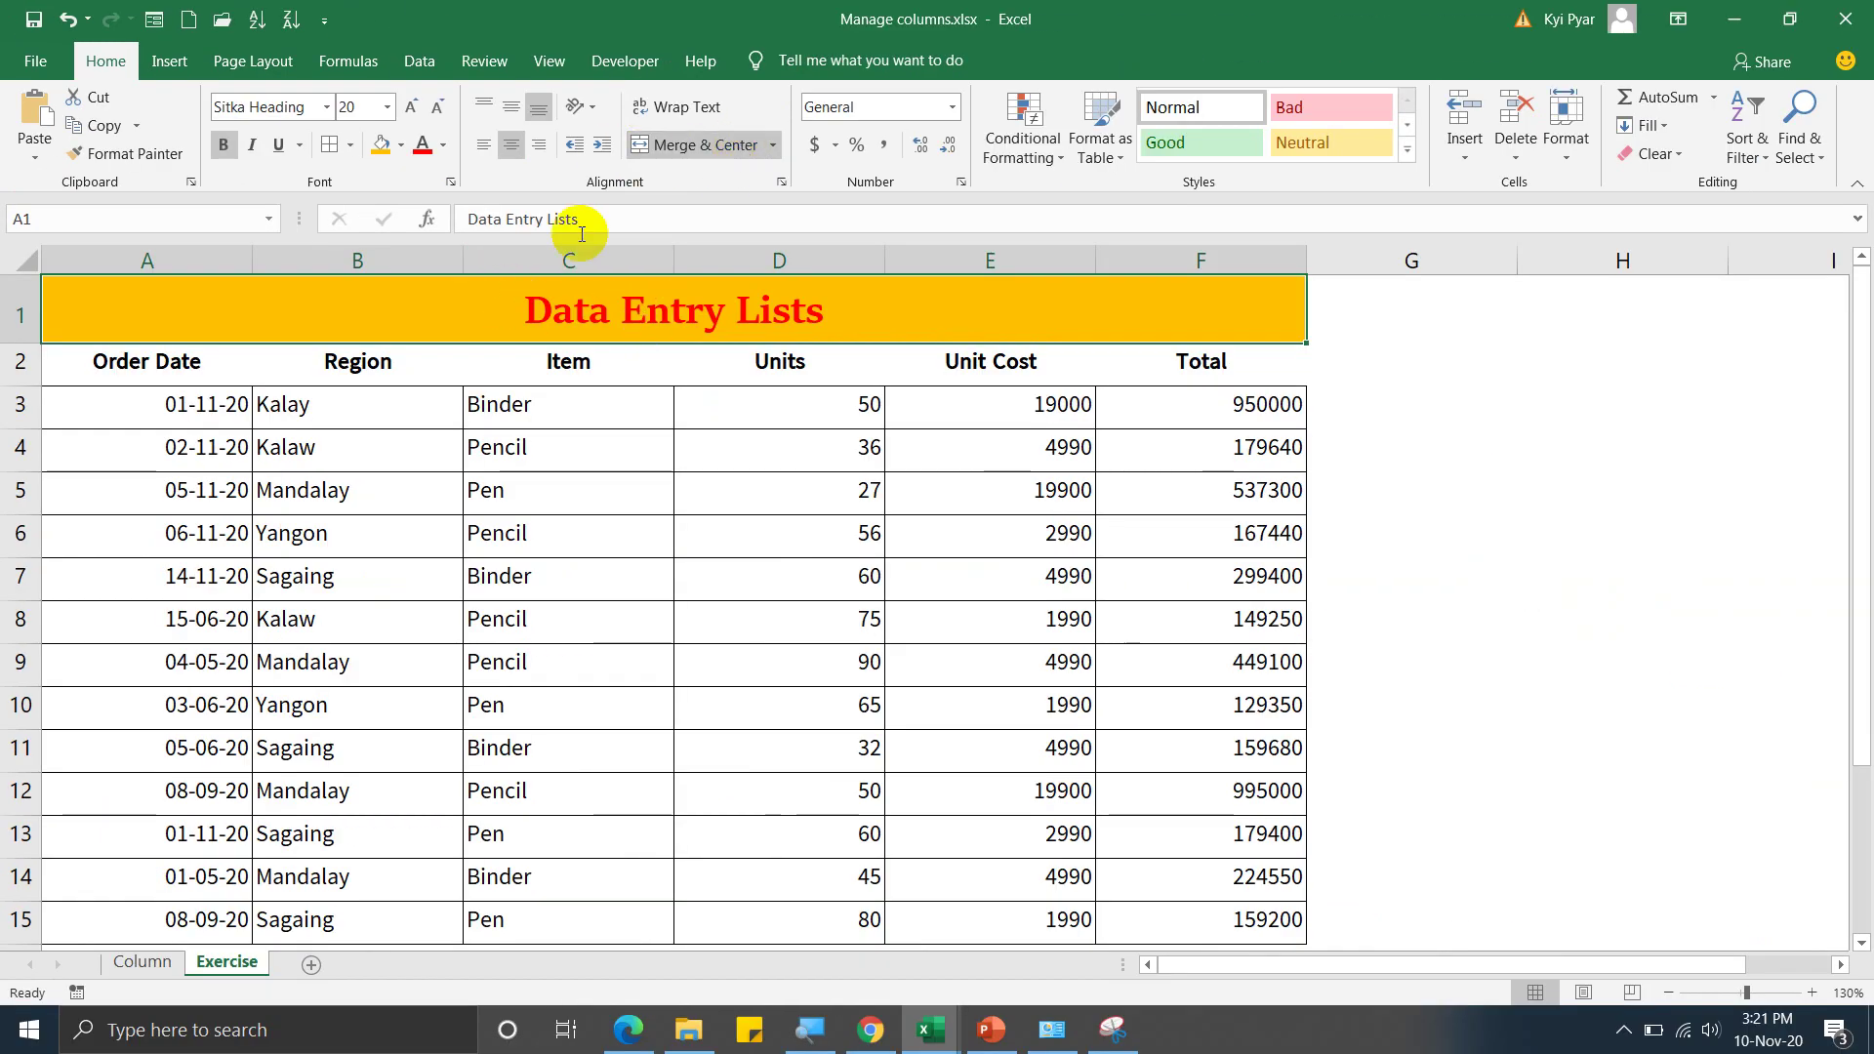
{"action": "left_click", "coordinate": [484, 147]}
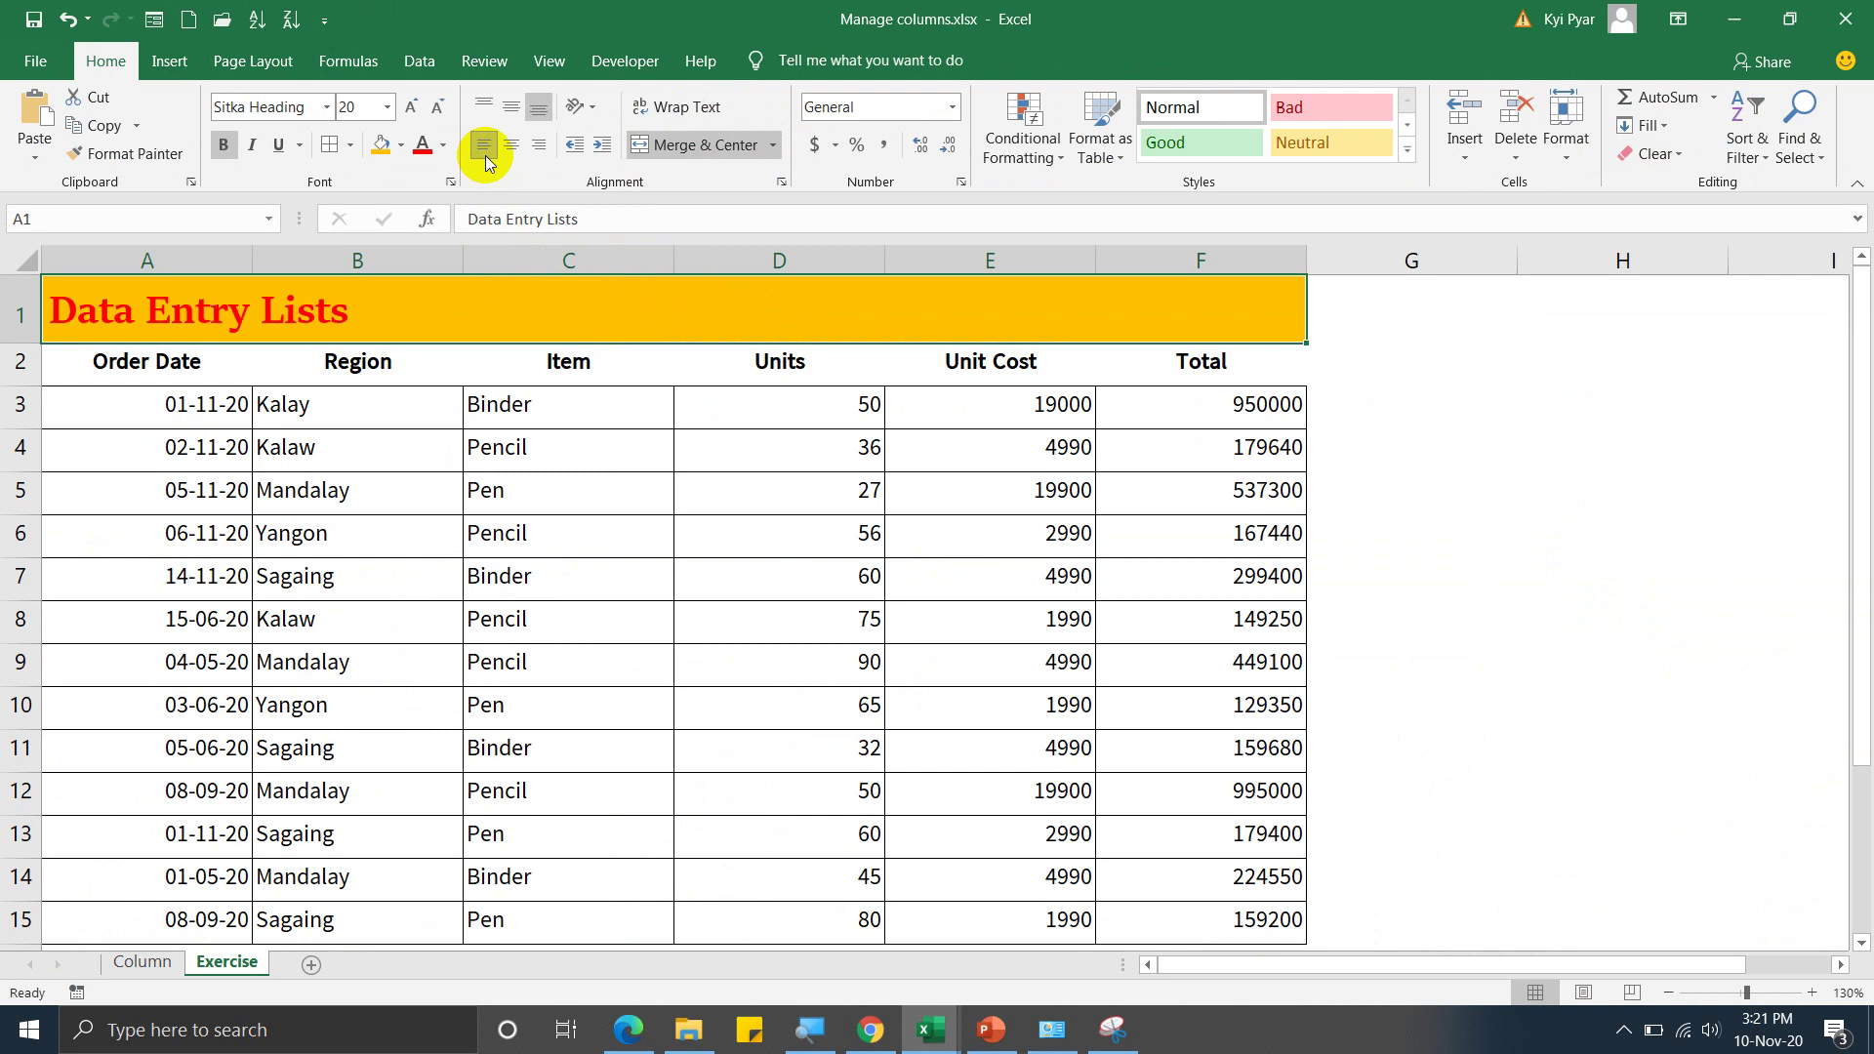
{"action": "left_click", "coordinate": [511, 148]}
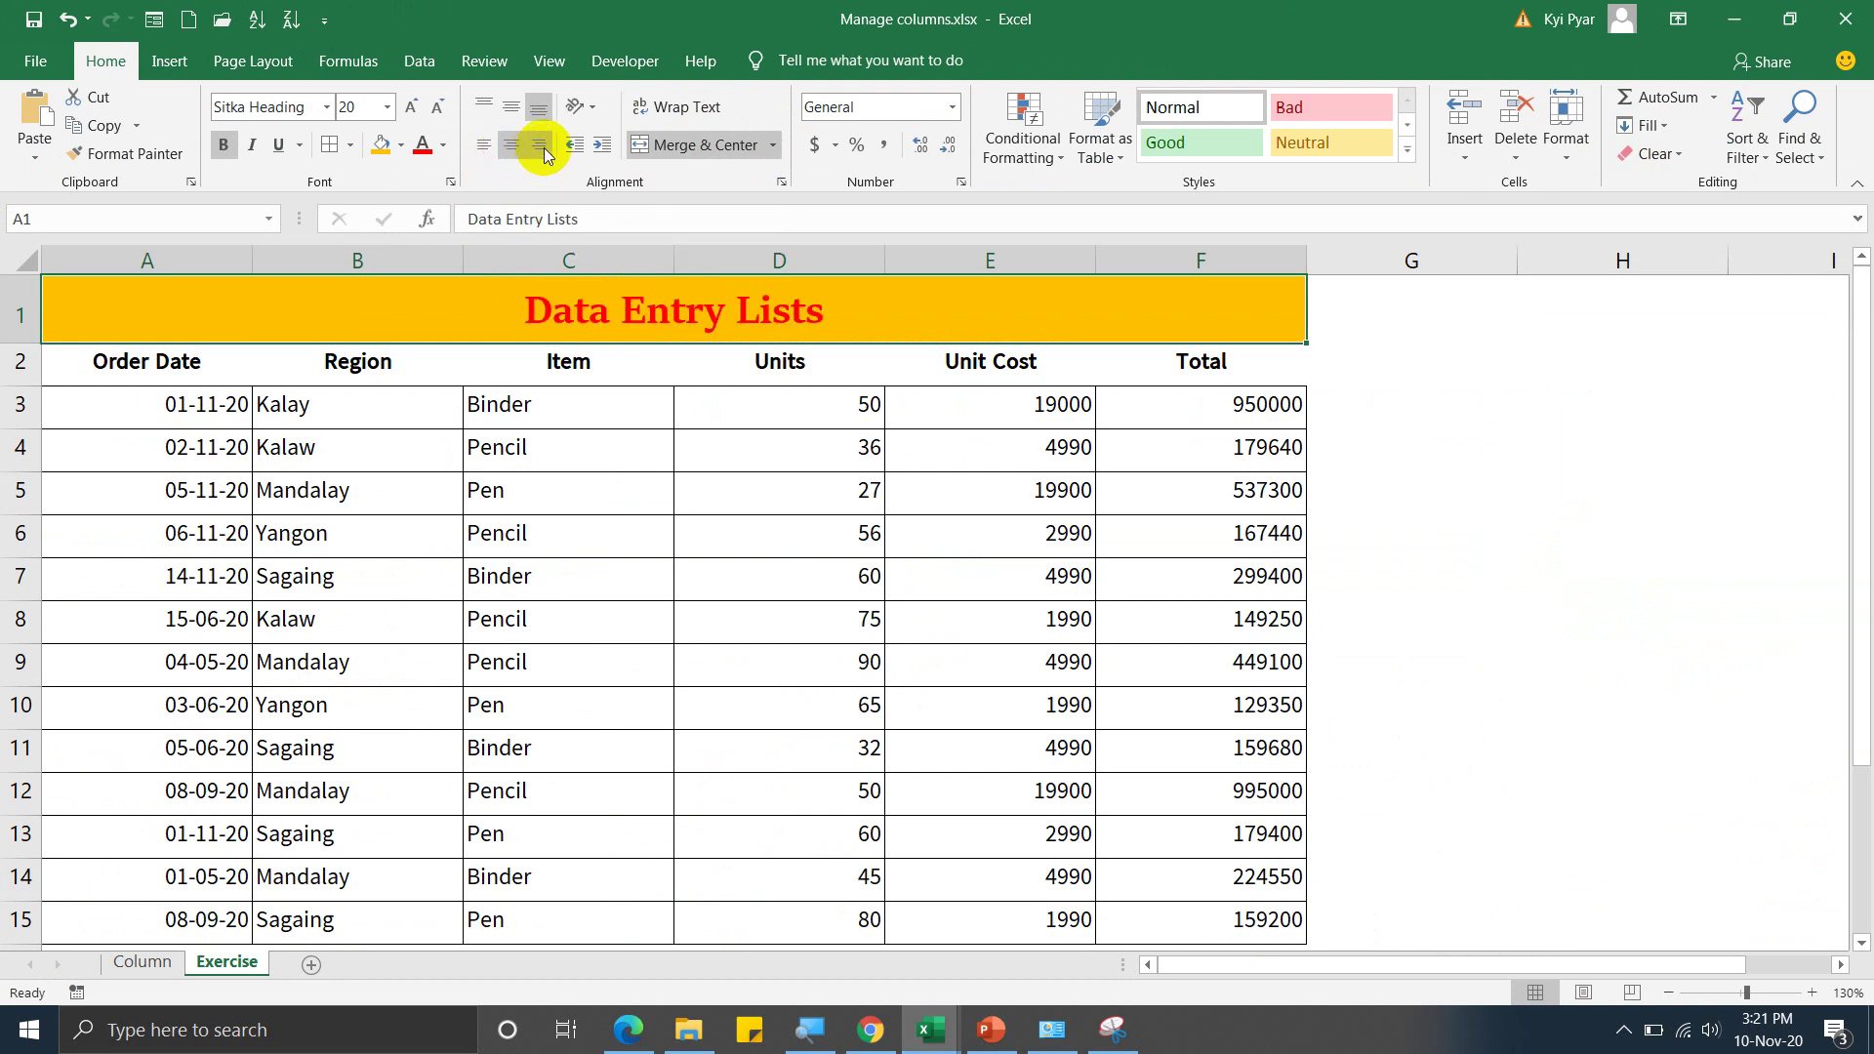
{"action": "left_click", "coordinate": [536, 155]}
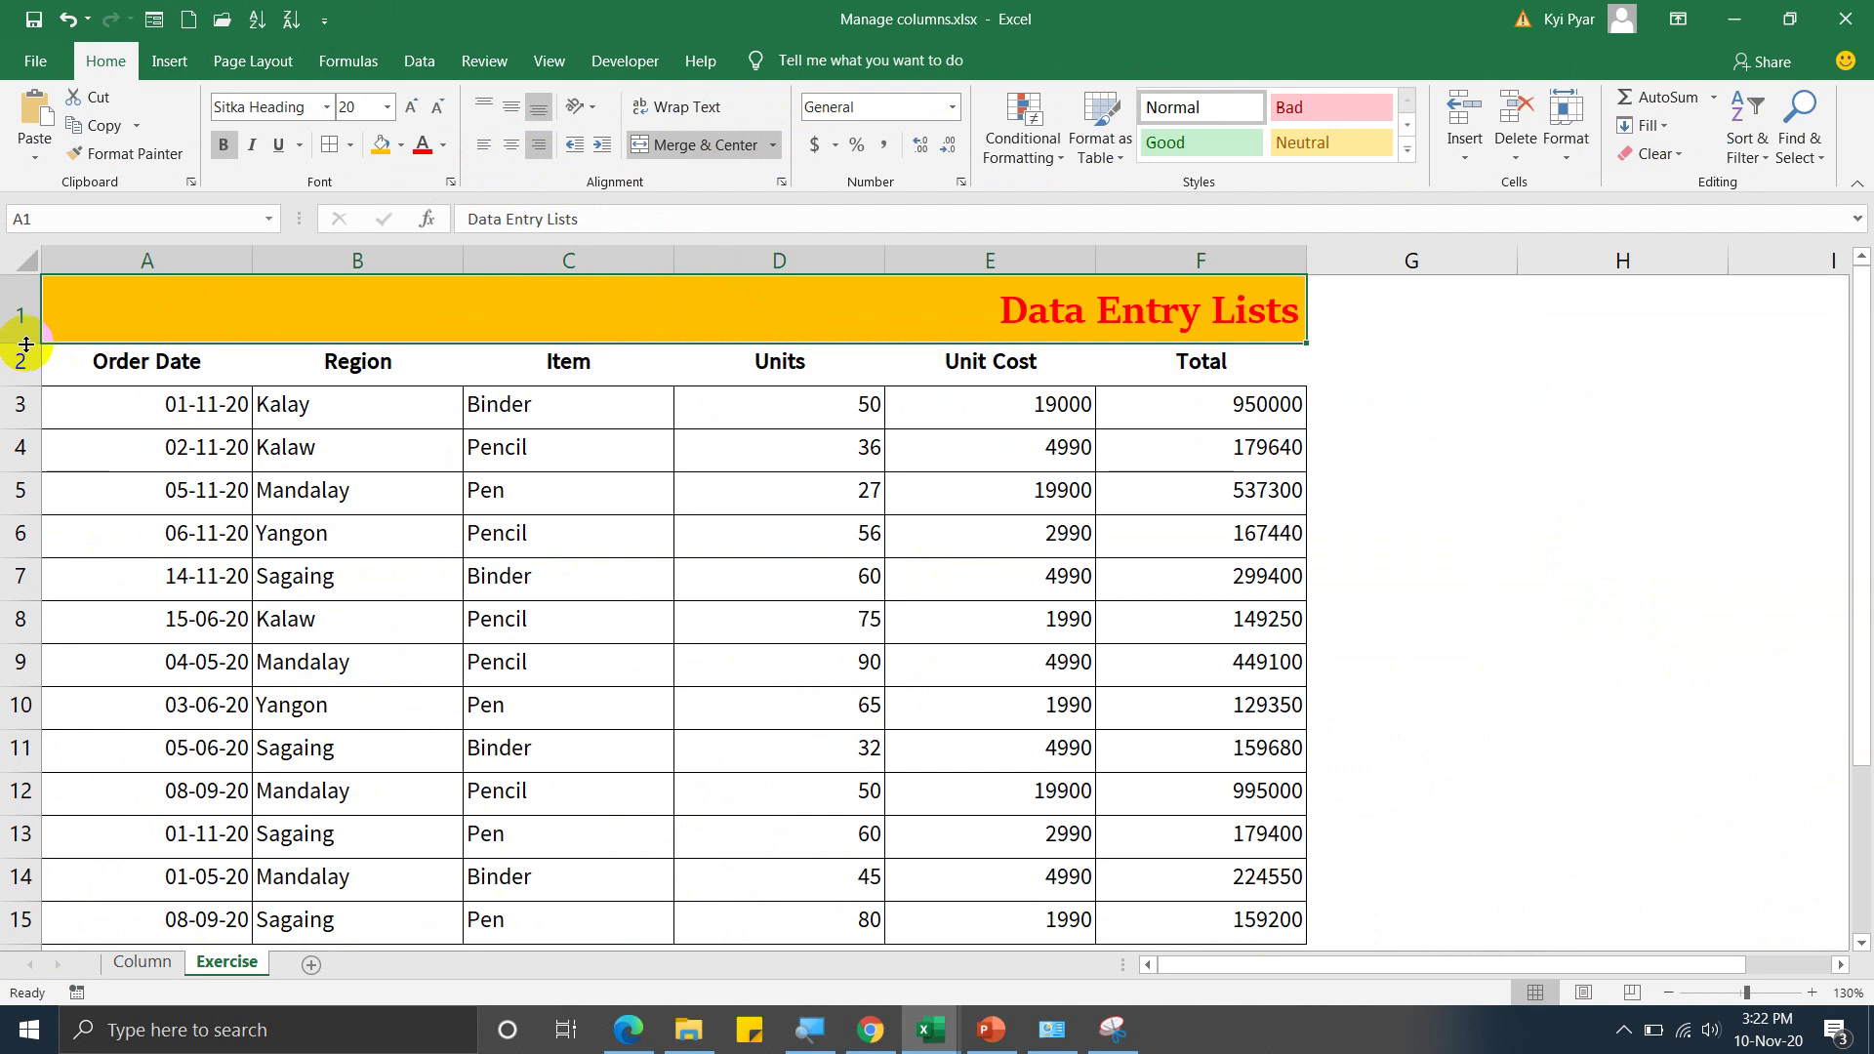
- Increase the height of row 1 and try top, middle and bottom vertical alignment on the title
{"action": "left_click_drag", "start_coordinate": [27, 344], "coordinate": [25, 396]}
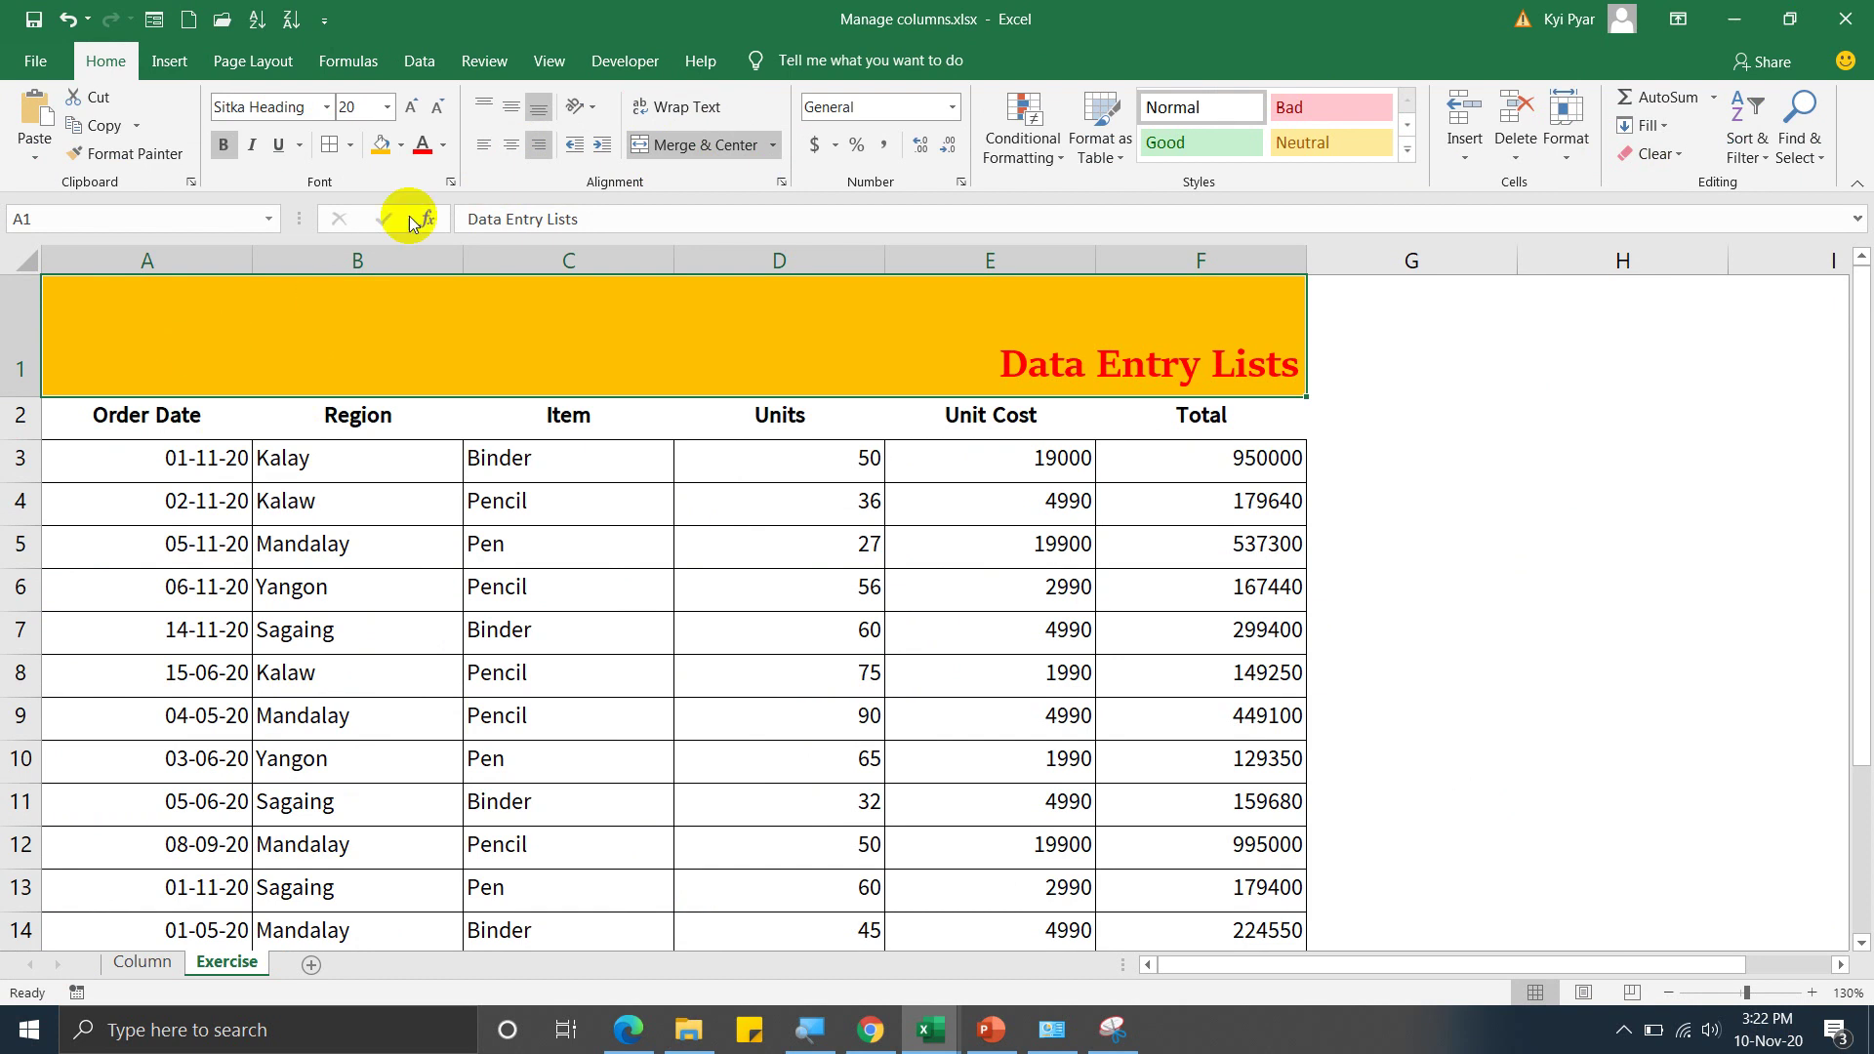
{"action": "left_click", "coordinate": [484, 112]}
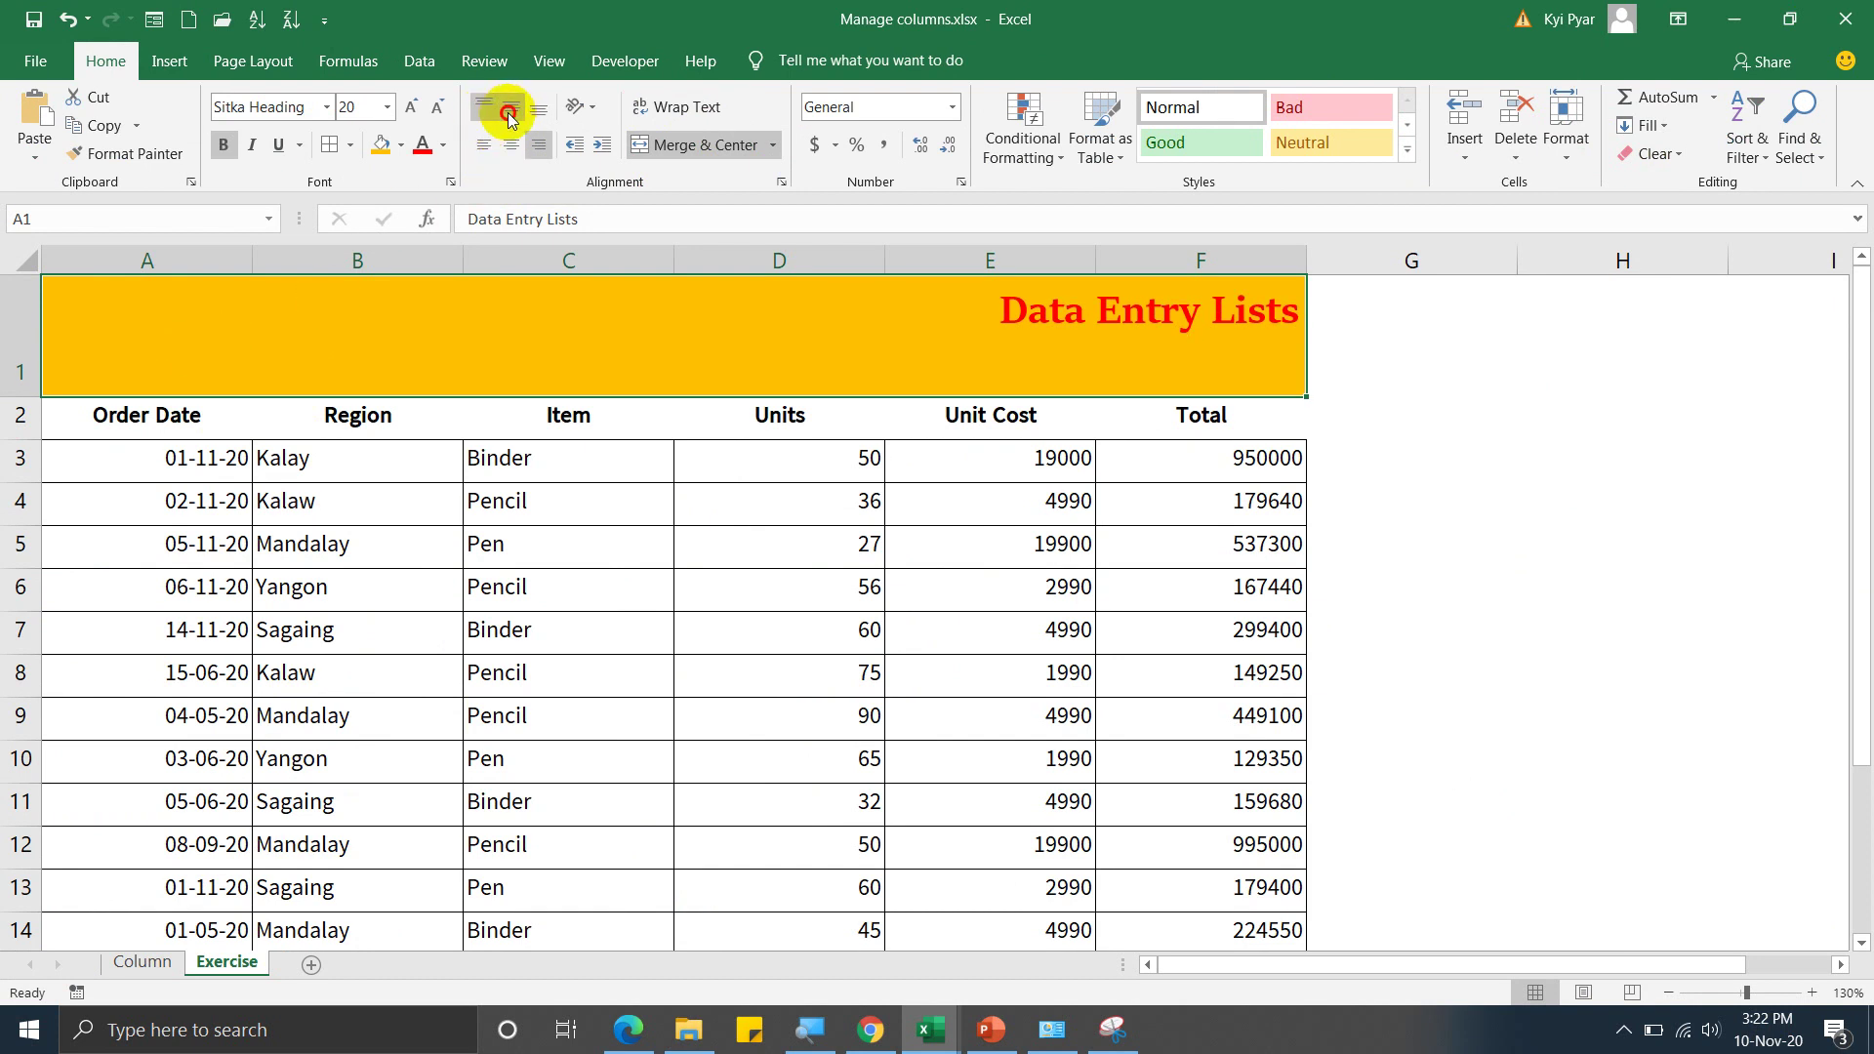
{"action": "left_click", "coordinate": [511, 111]}
{"action": "left_click", "coordinate": [531, 113]}
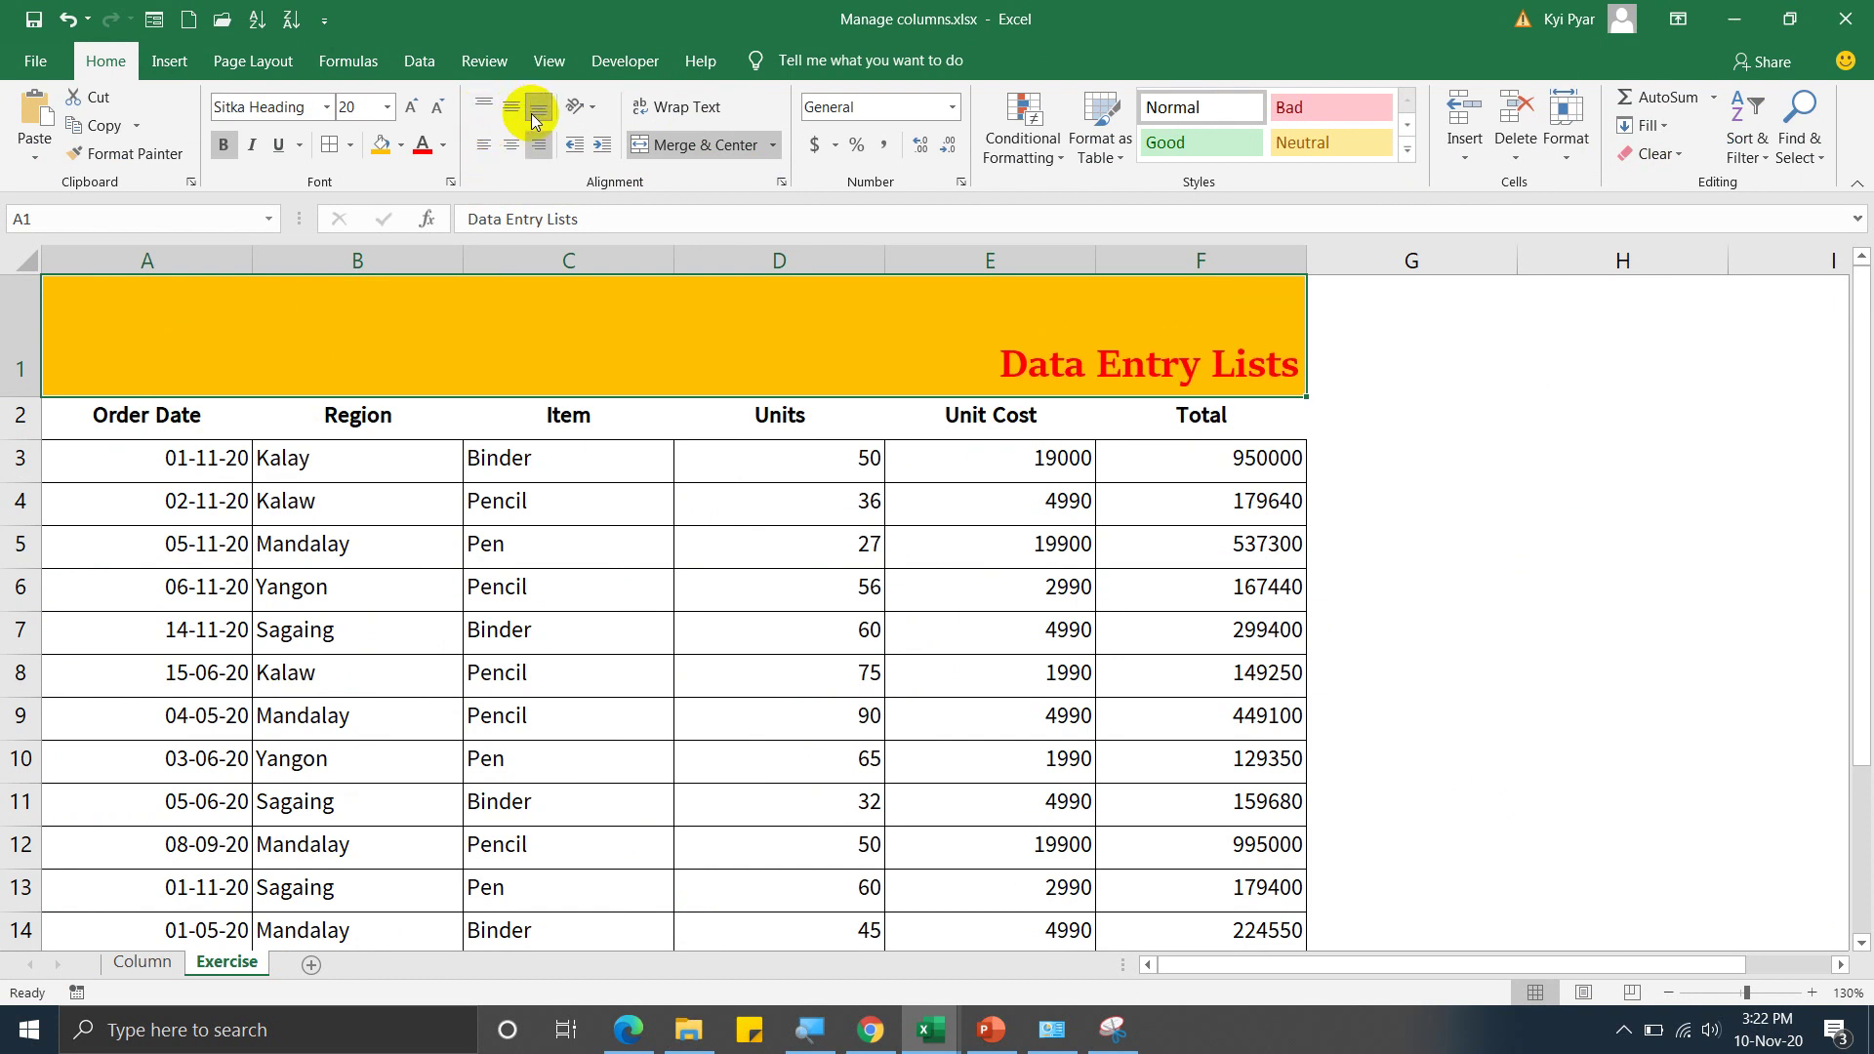
- Try the Angle Counterclockwise and Angle Clockwise text orientations on the title, and return the text to horizontal
{"action": "left_click", "coordinate": [581, 109]}
{"action": "left_click", "coordinate": [609, 147]}
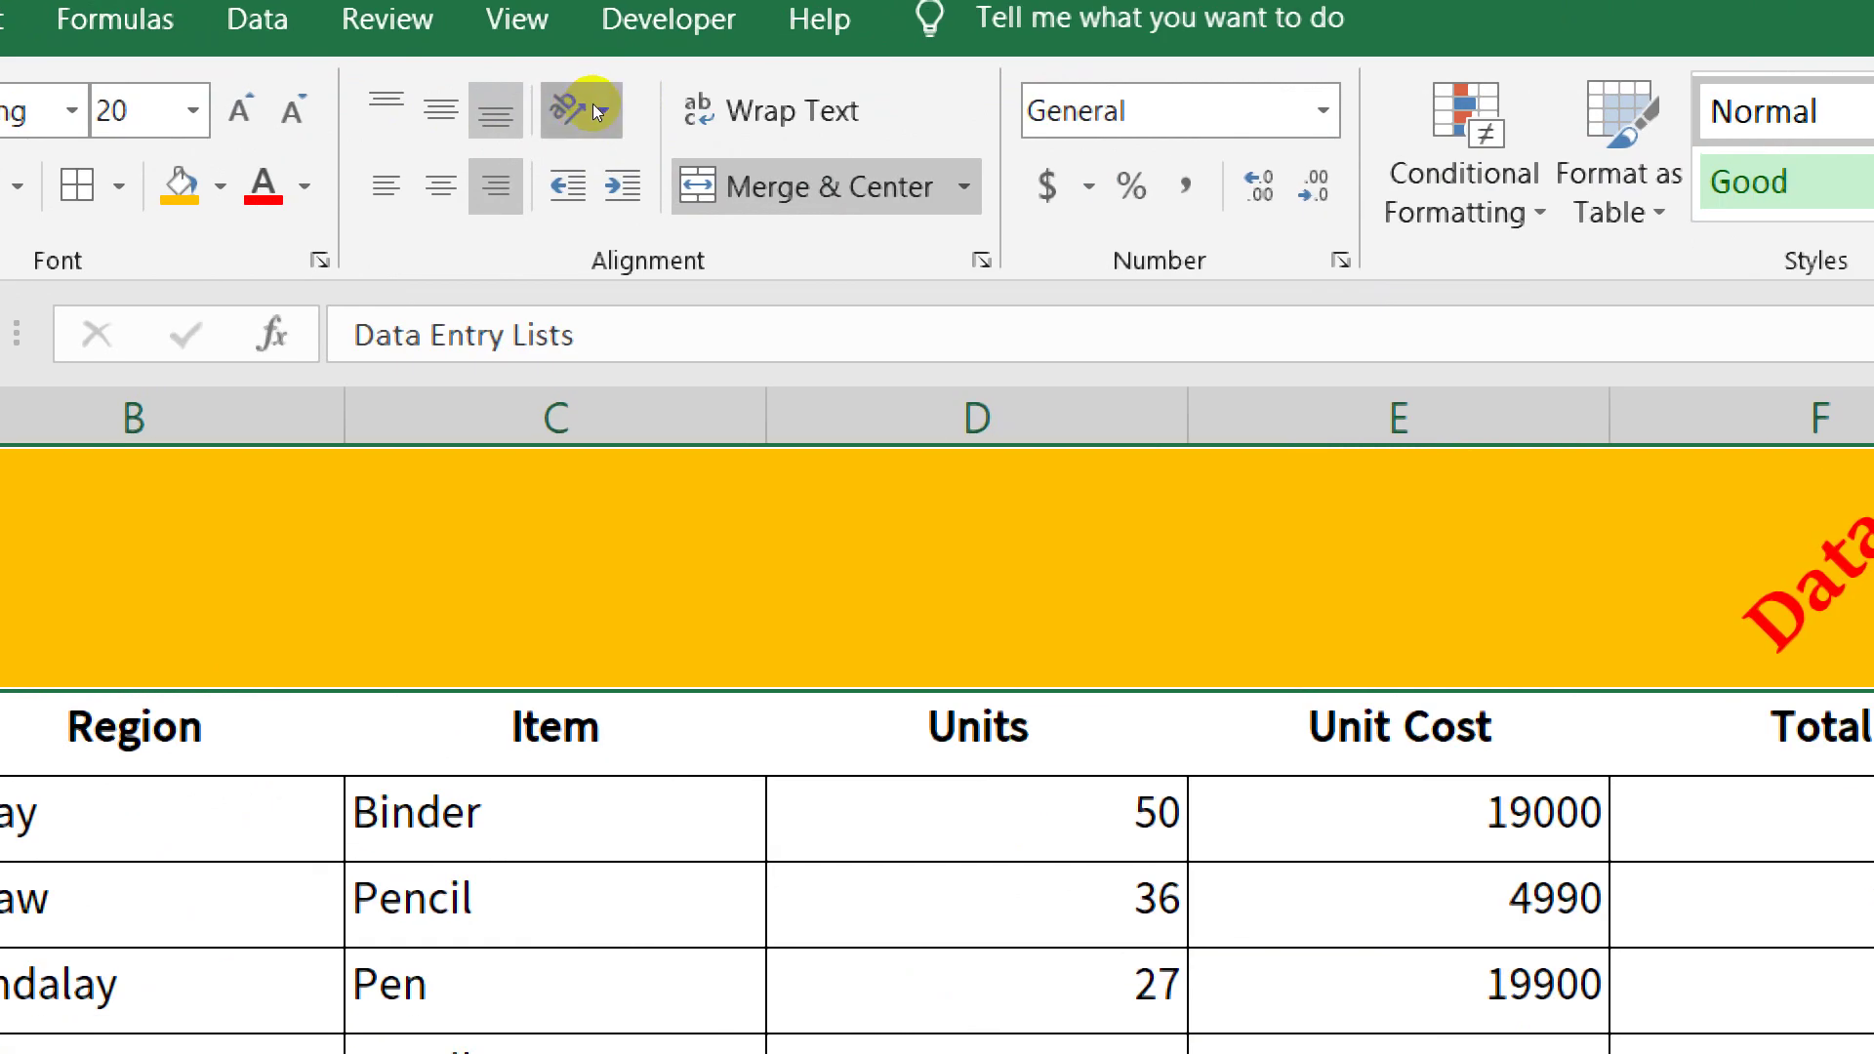
{"action": "left_click", "coordinate": [593, 103]}
{"action": "left_click", "coordinate": [625, 231]}
{"action": "left_click", "coordinate": [586, 112]}
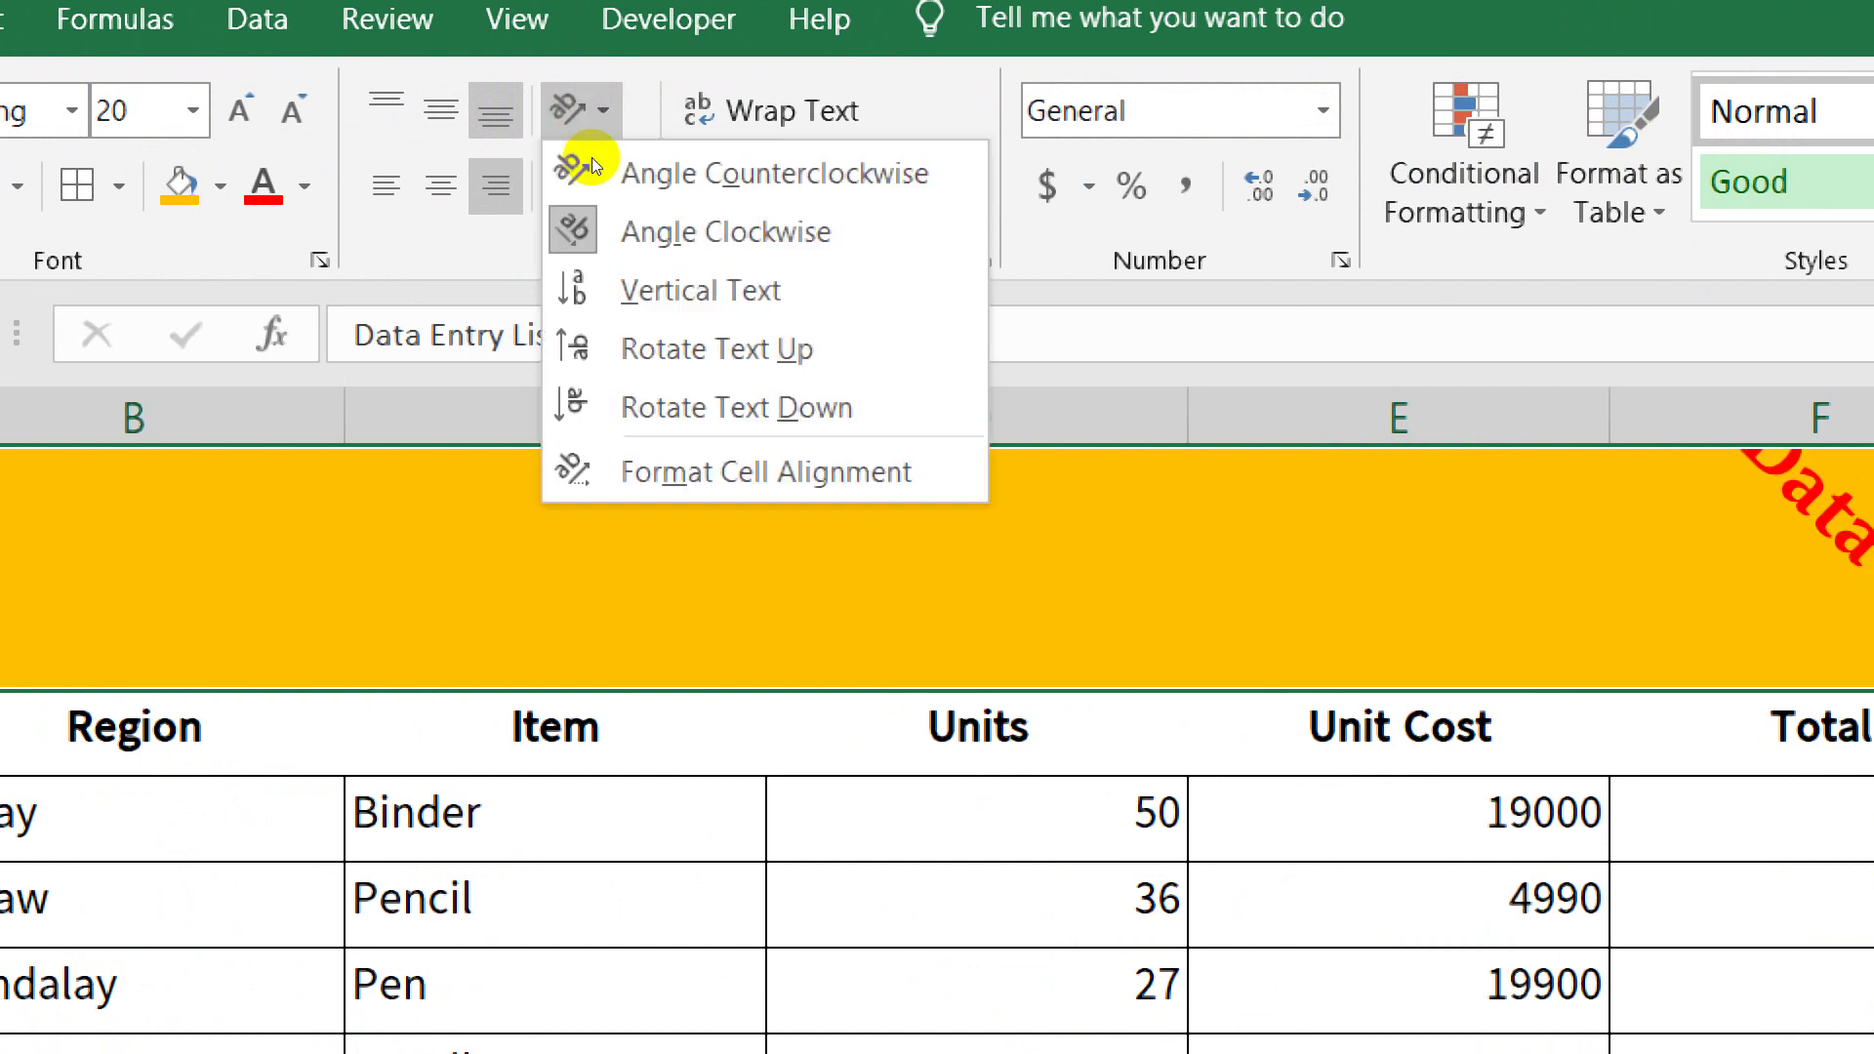
{"action": "left_click", "coordinate": [591, 162]}
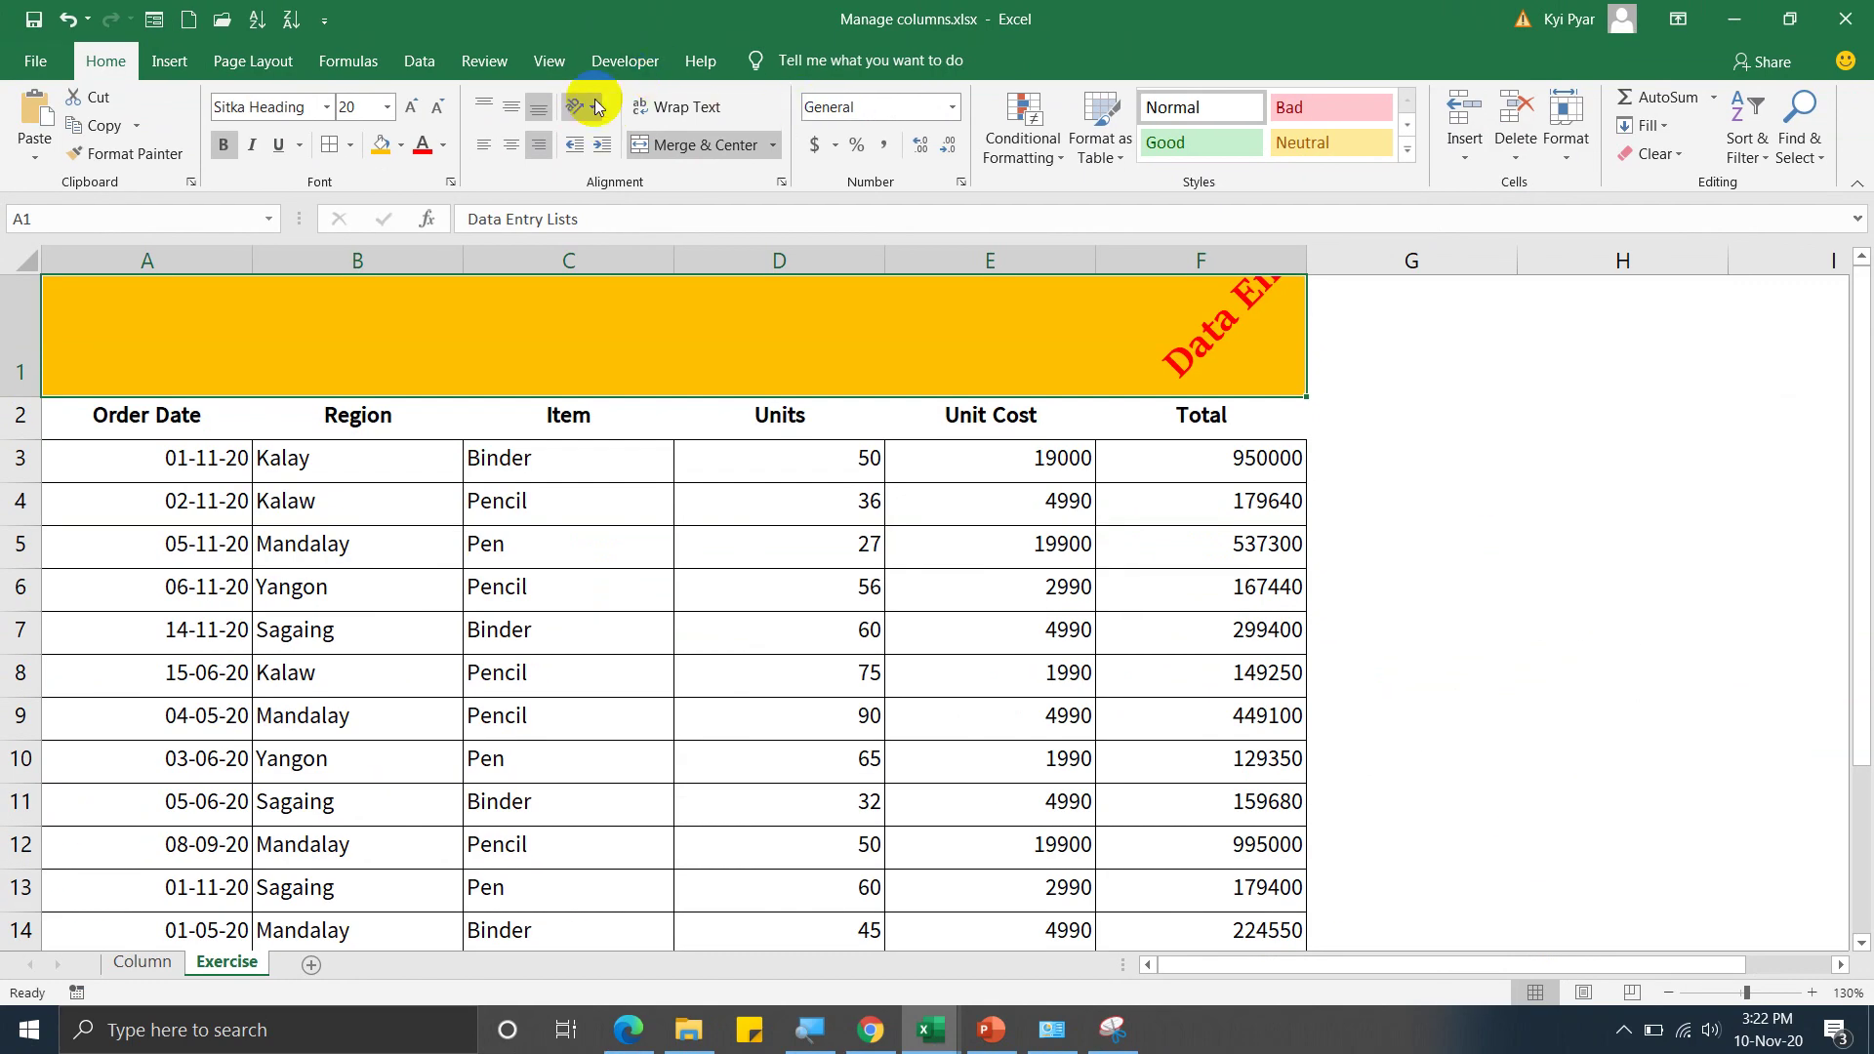
{"action": "left_click", "coordinate": [597, 105]}
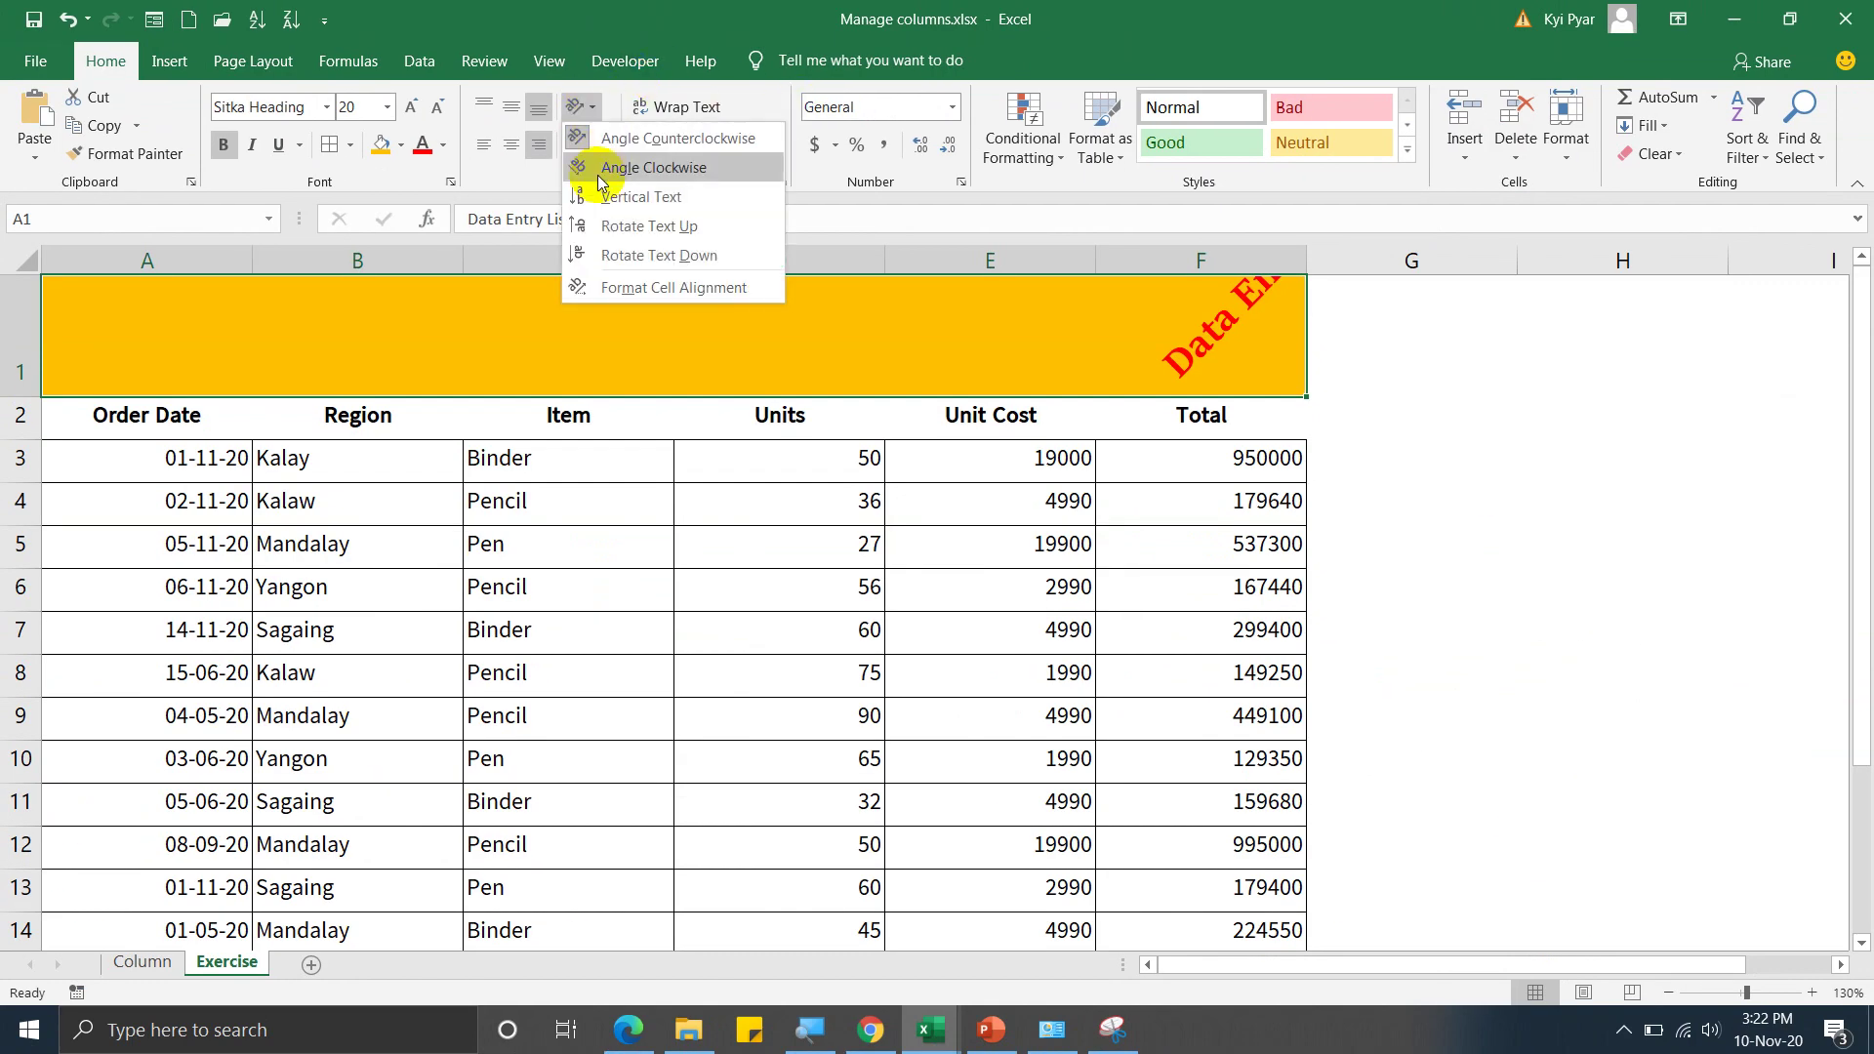
{"action": "left_click", "coordinate": [600, 136]}
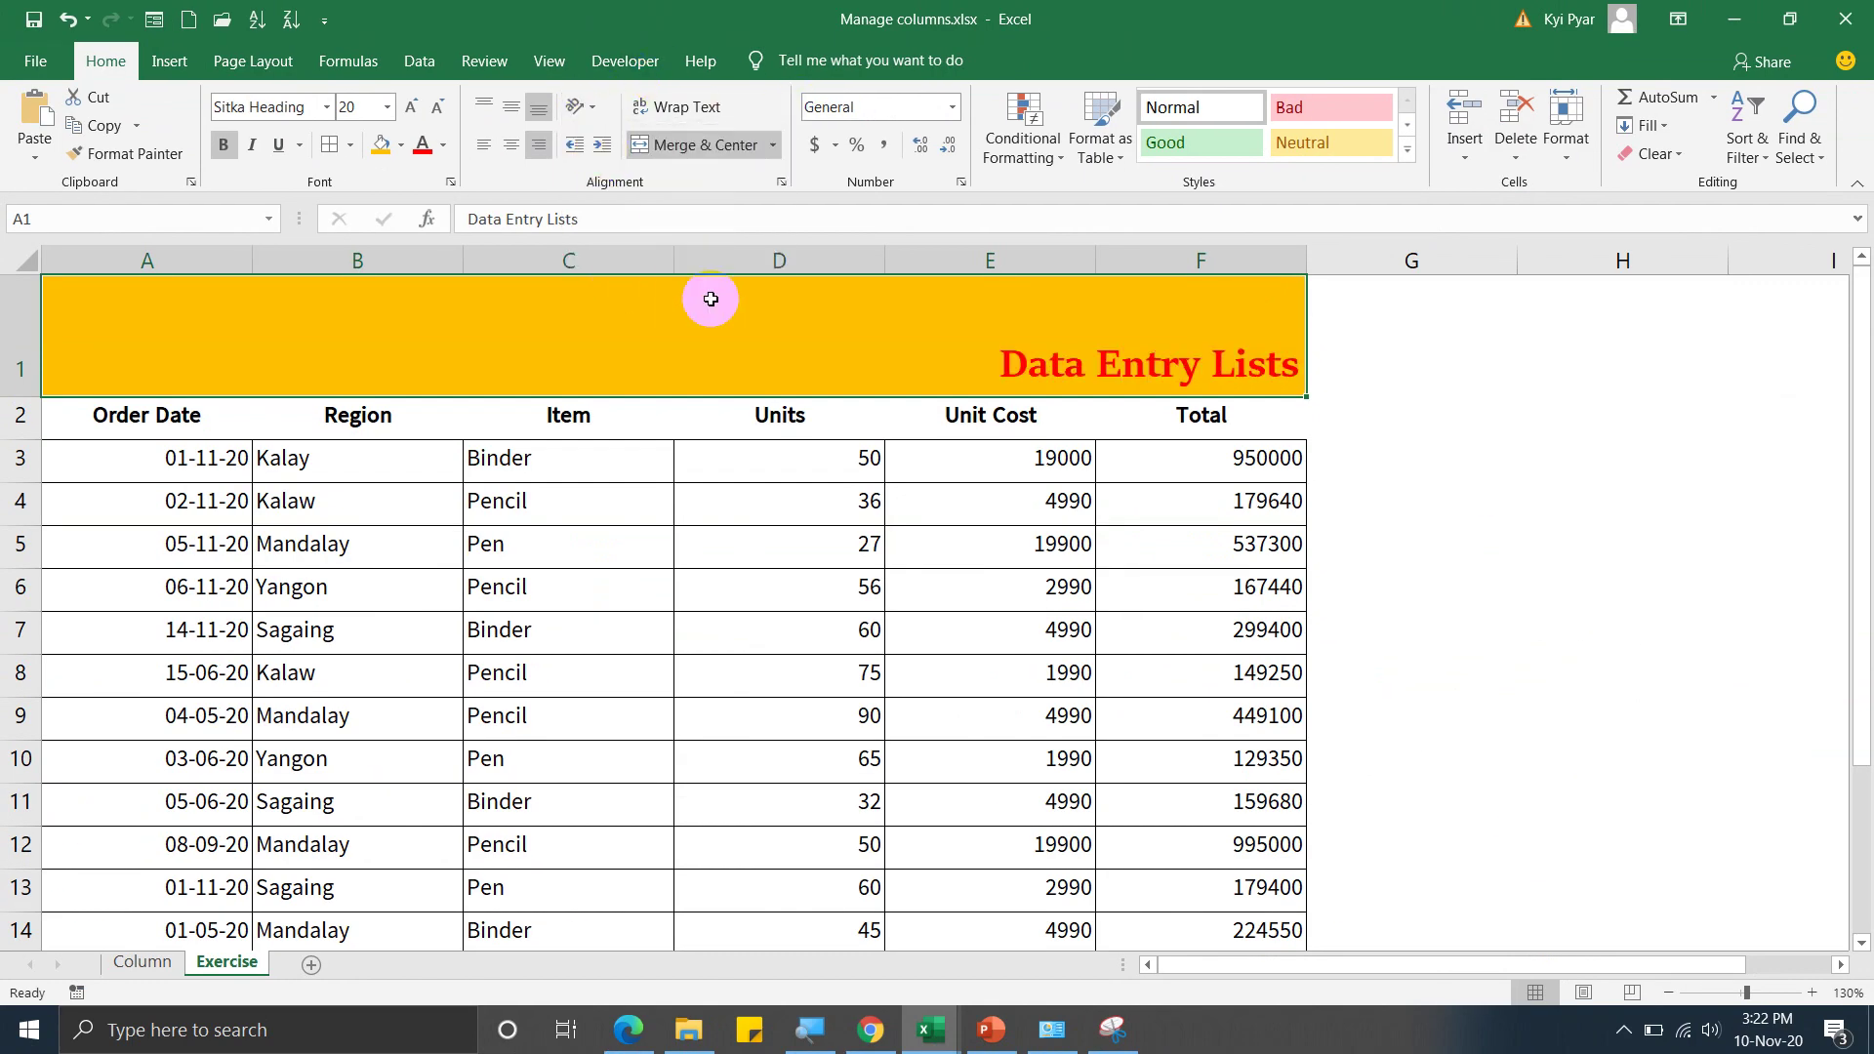
- Center the title horizontally and align it to the middle vertically in its merged cell
{"action": "left_click", "coordinate": [510, 145]}
{"action": "left_click", "coordinate": [510, 107]}
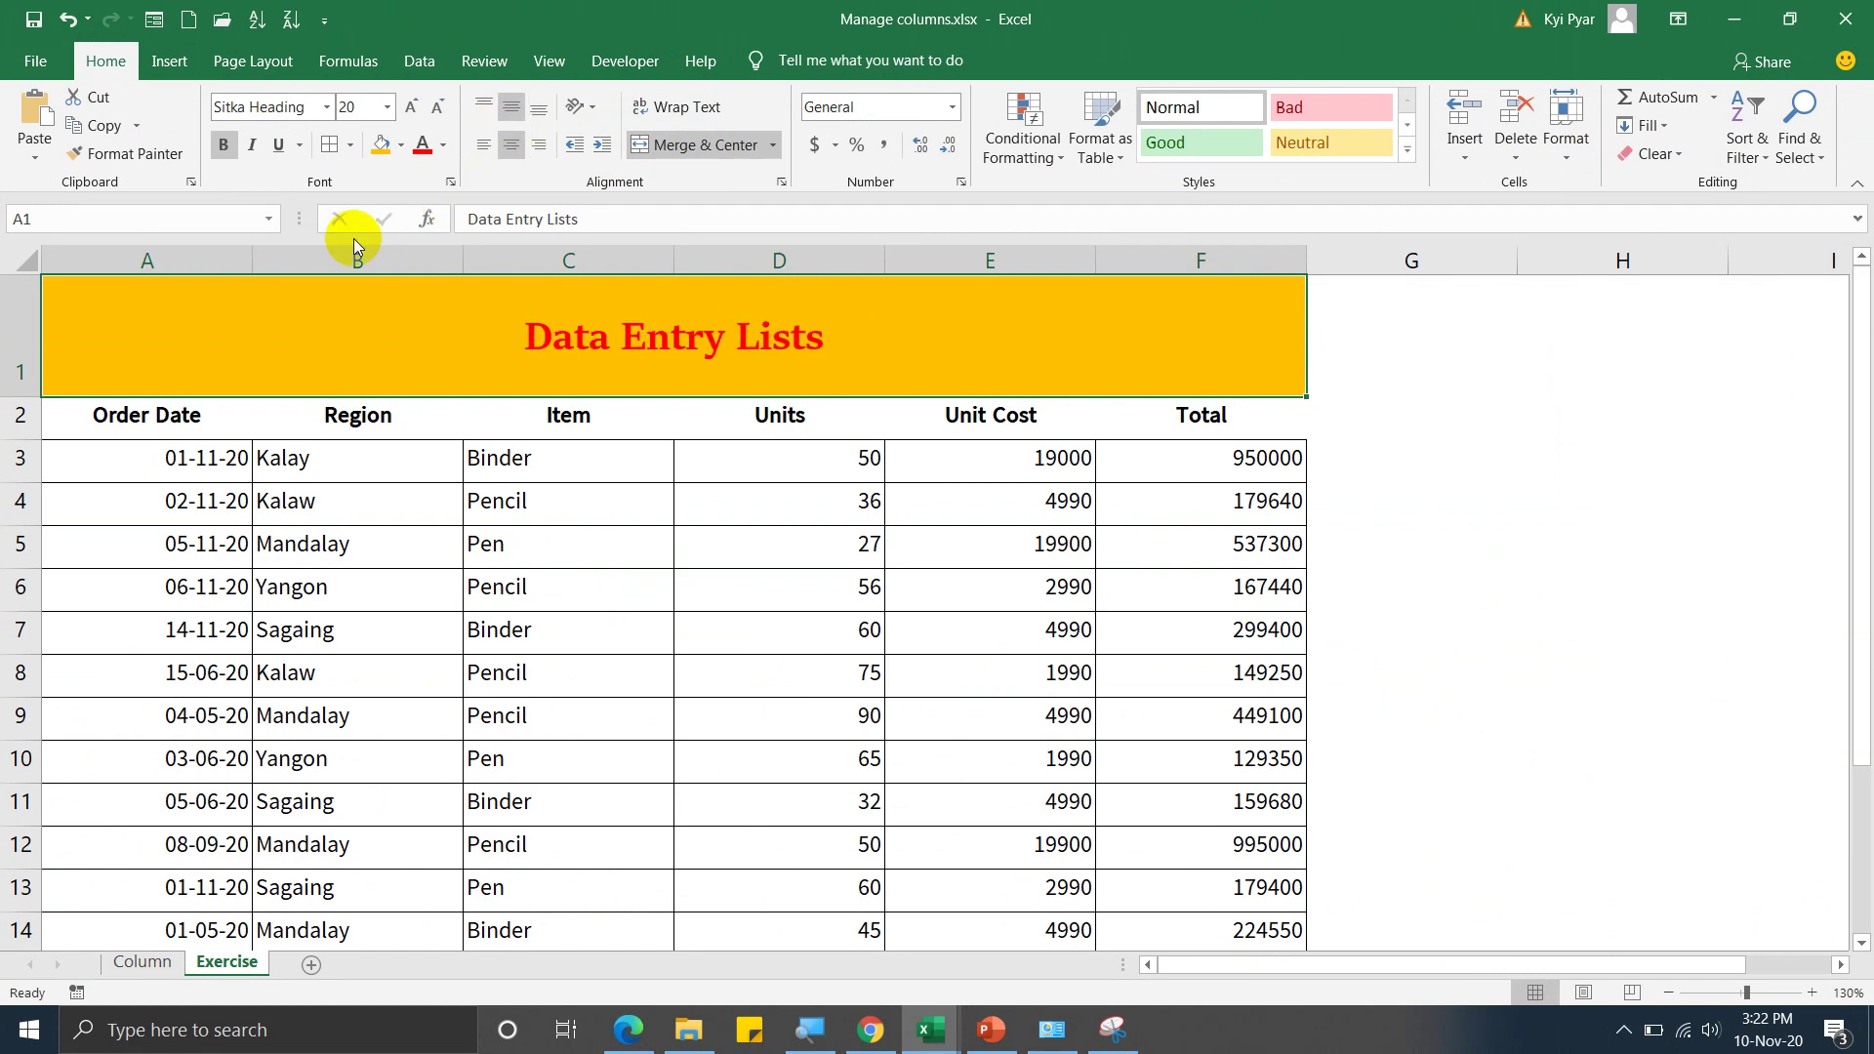
- Fill the column headings A2:F2 with black and color their text white
{"action": "left_click", "coordinate": [205, 420]}
{"action": "left_click", "coordinate": [1098, 421]}
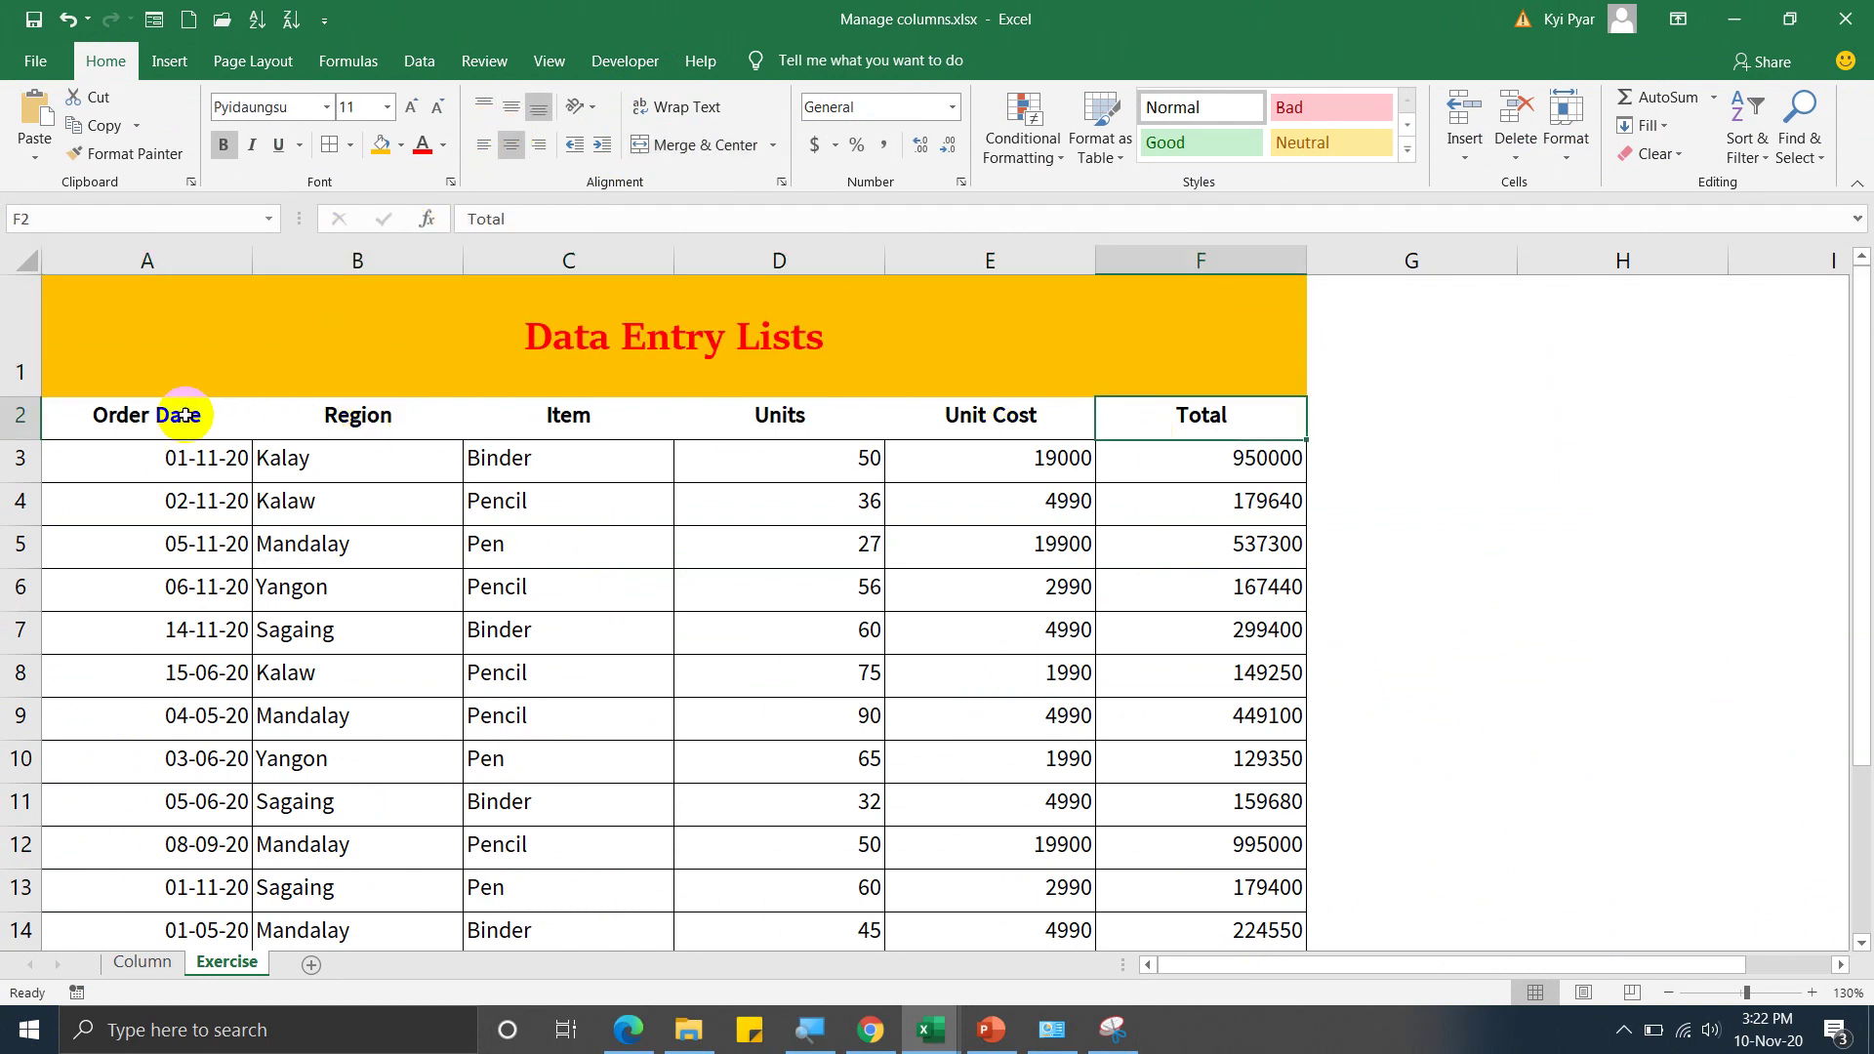
{"action": "left_click_drag", "start_coordinate": [184, 418], "coordinate": [1157, 418]}
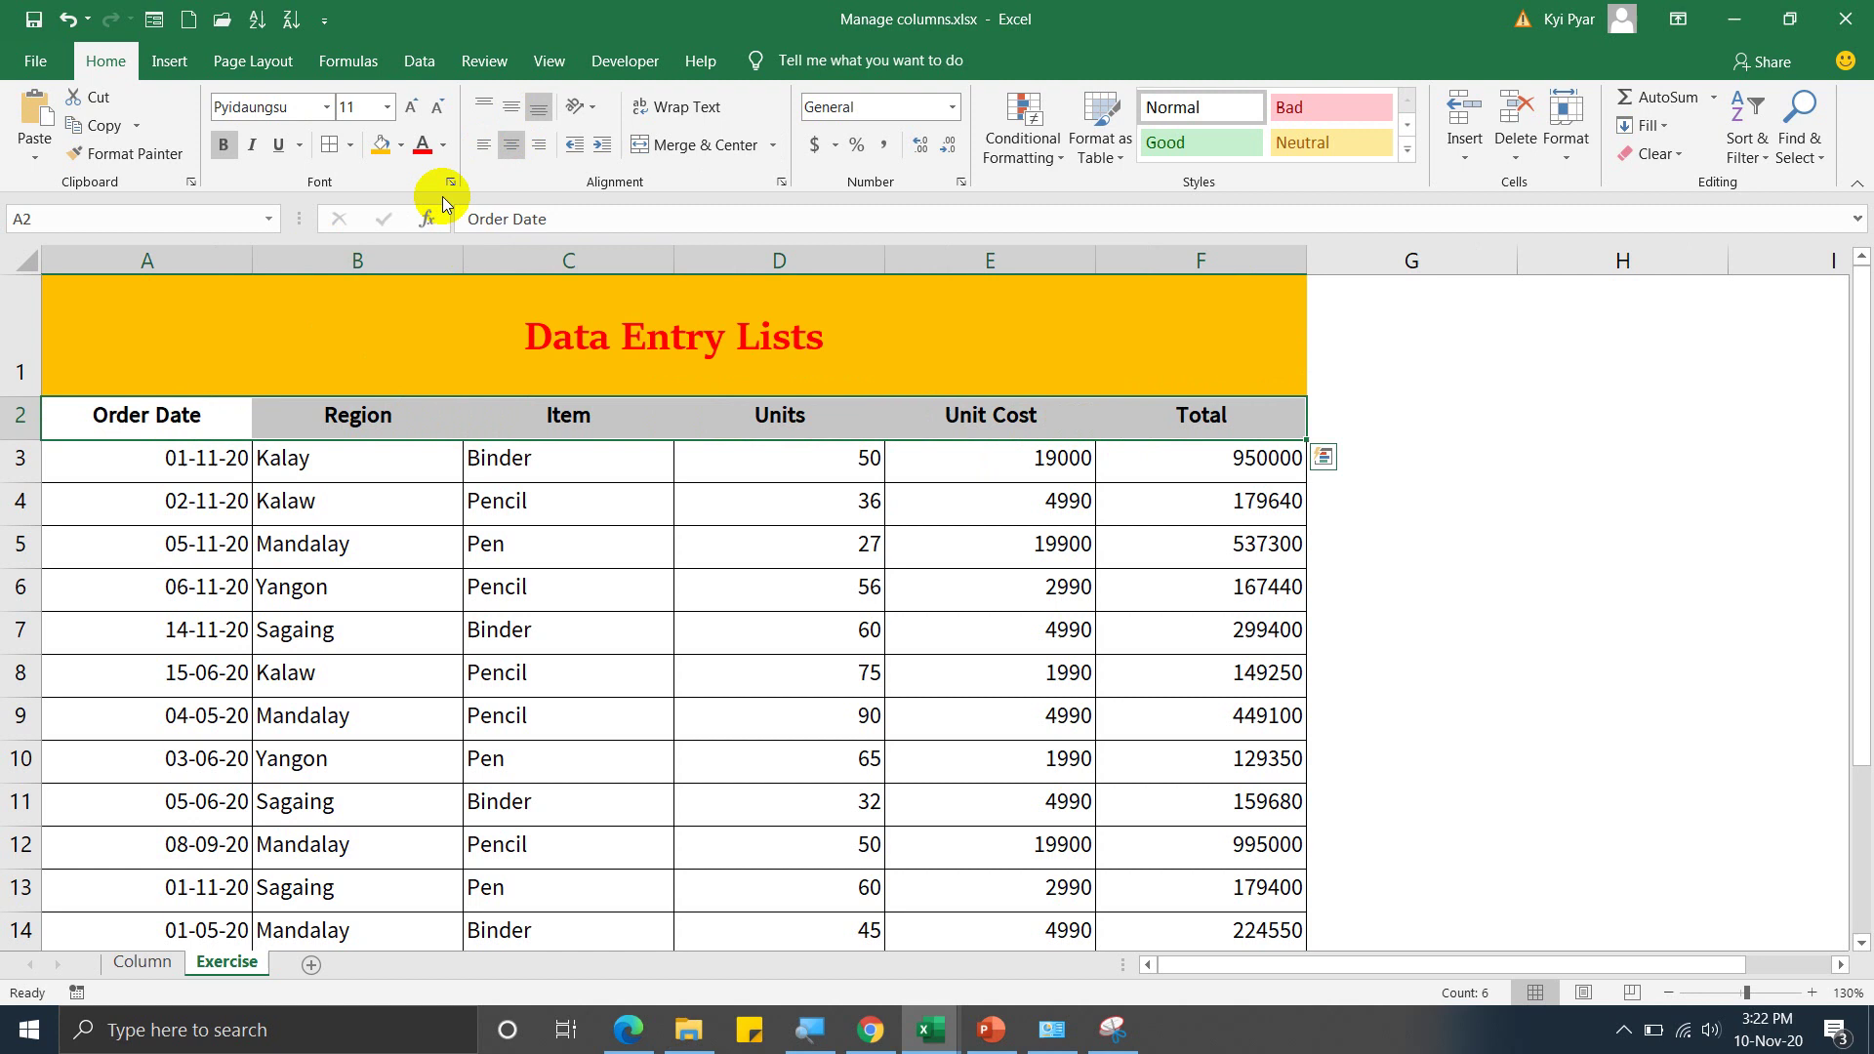
{"action": "left_click", "coordinate": [400, 144]}
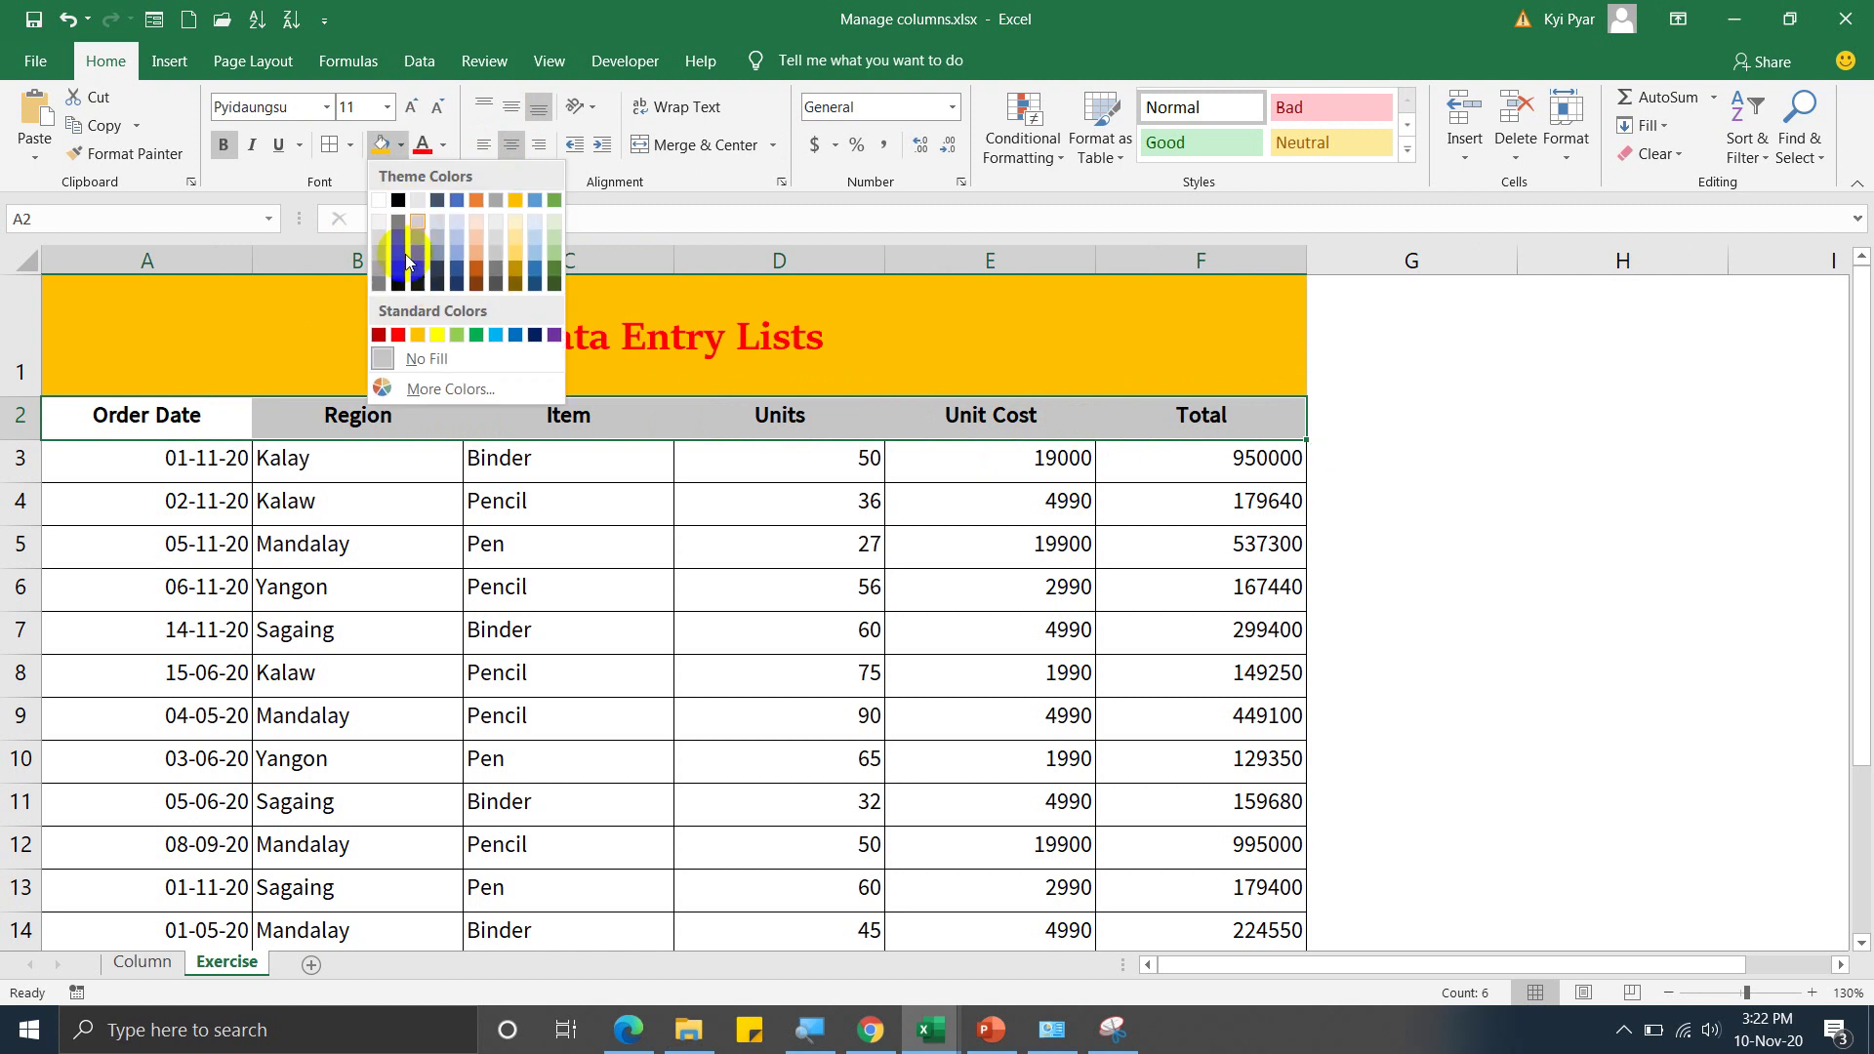
{"action": "left_click", "coordinate": [398, 201]}
{"action": "left_click", "coordinate": [443, 145]}
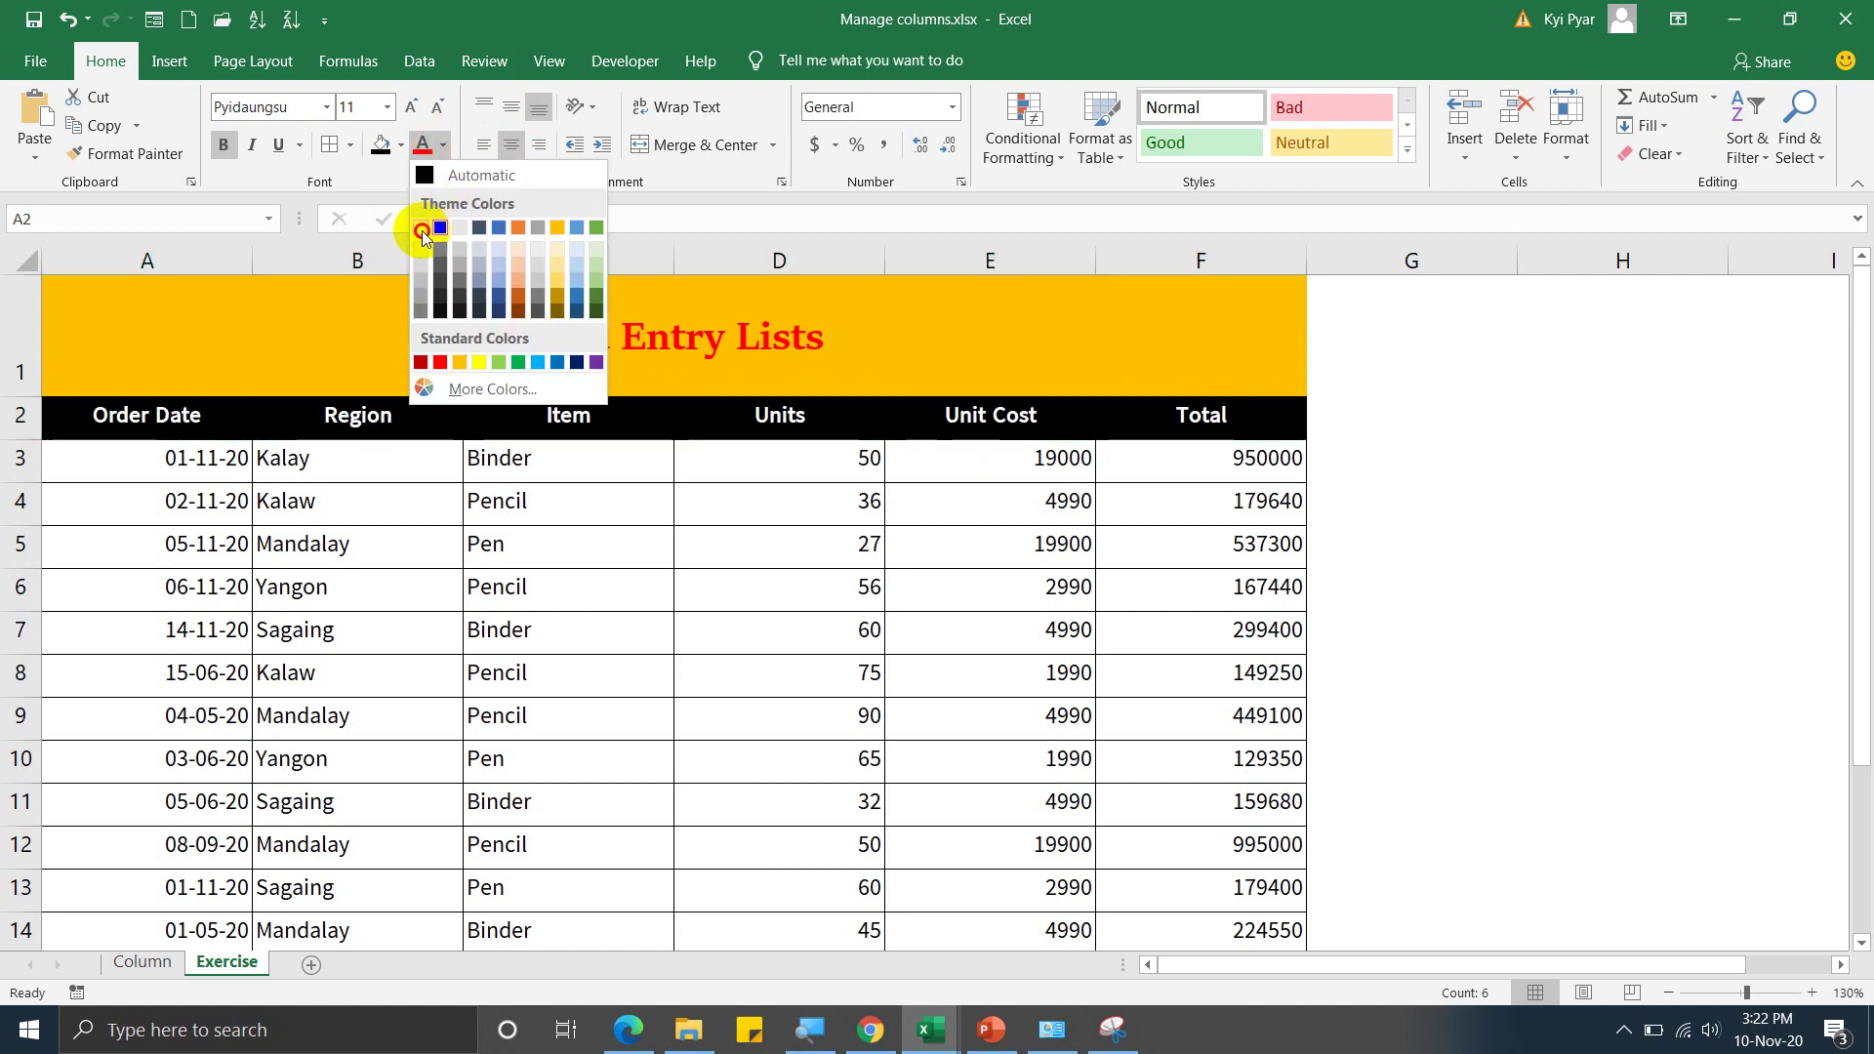
{"action": "left_click", "coordinate": [422, 227]}
{"action": "left_click", "coordinate": [300, 461]}
{"action": "left_click", "coordinate": [356, 418]}
{"action": "left_click", "coordinate": [451, 343]}
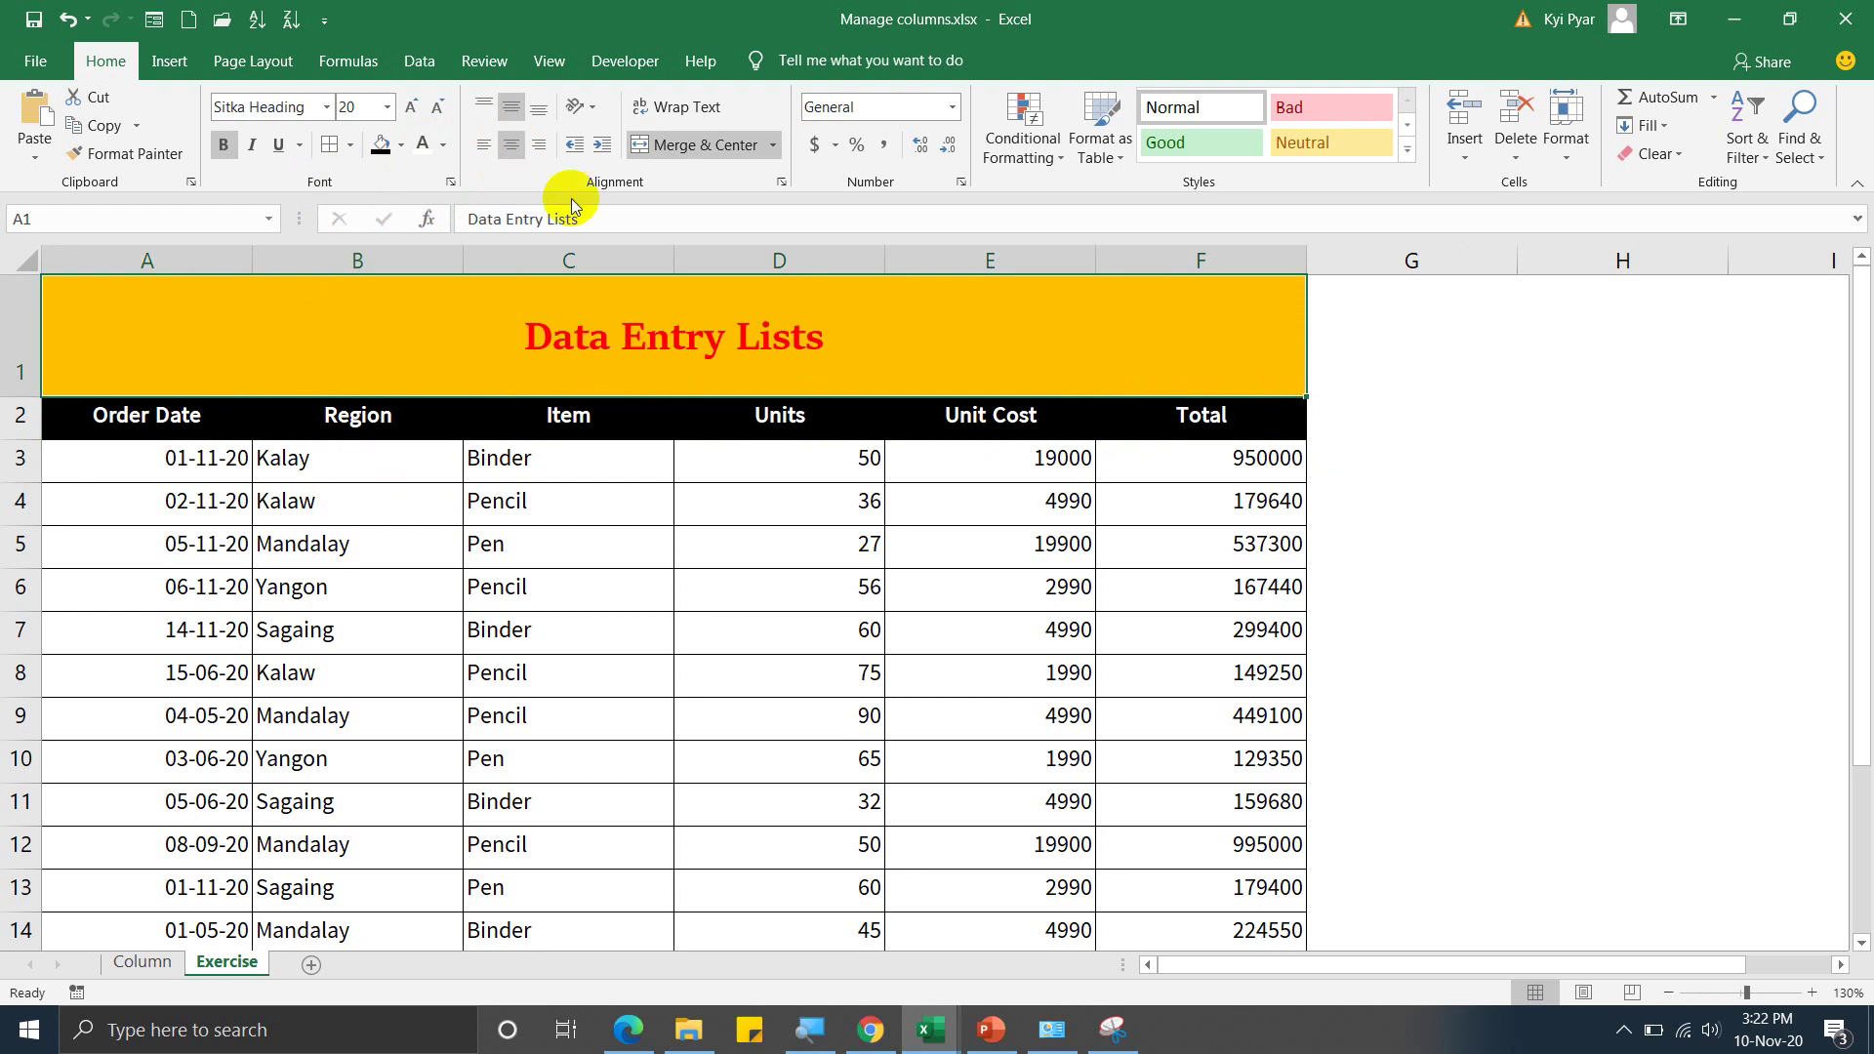
{"action": "left_click", "coordinate": [610, 385]}
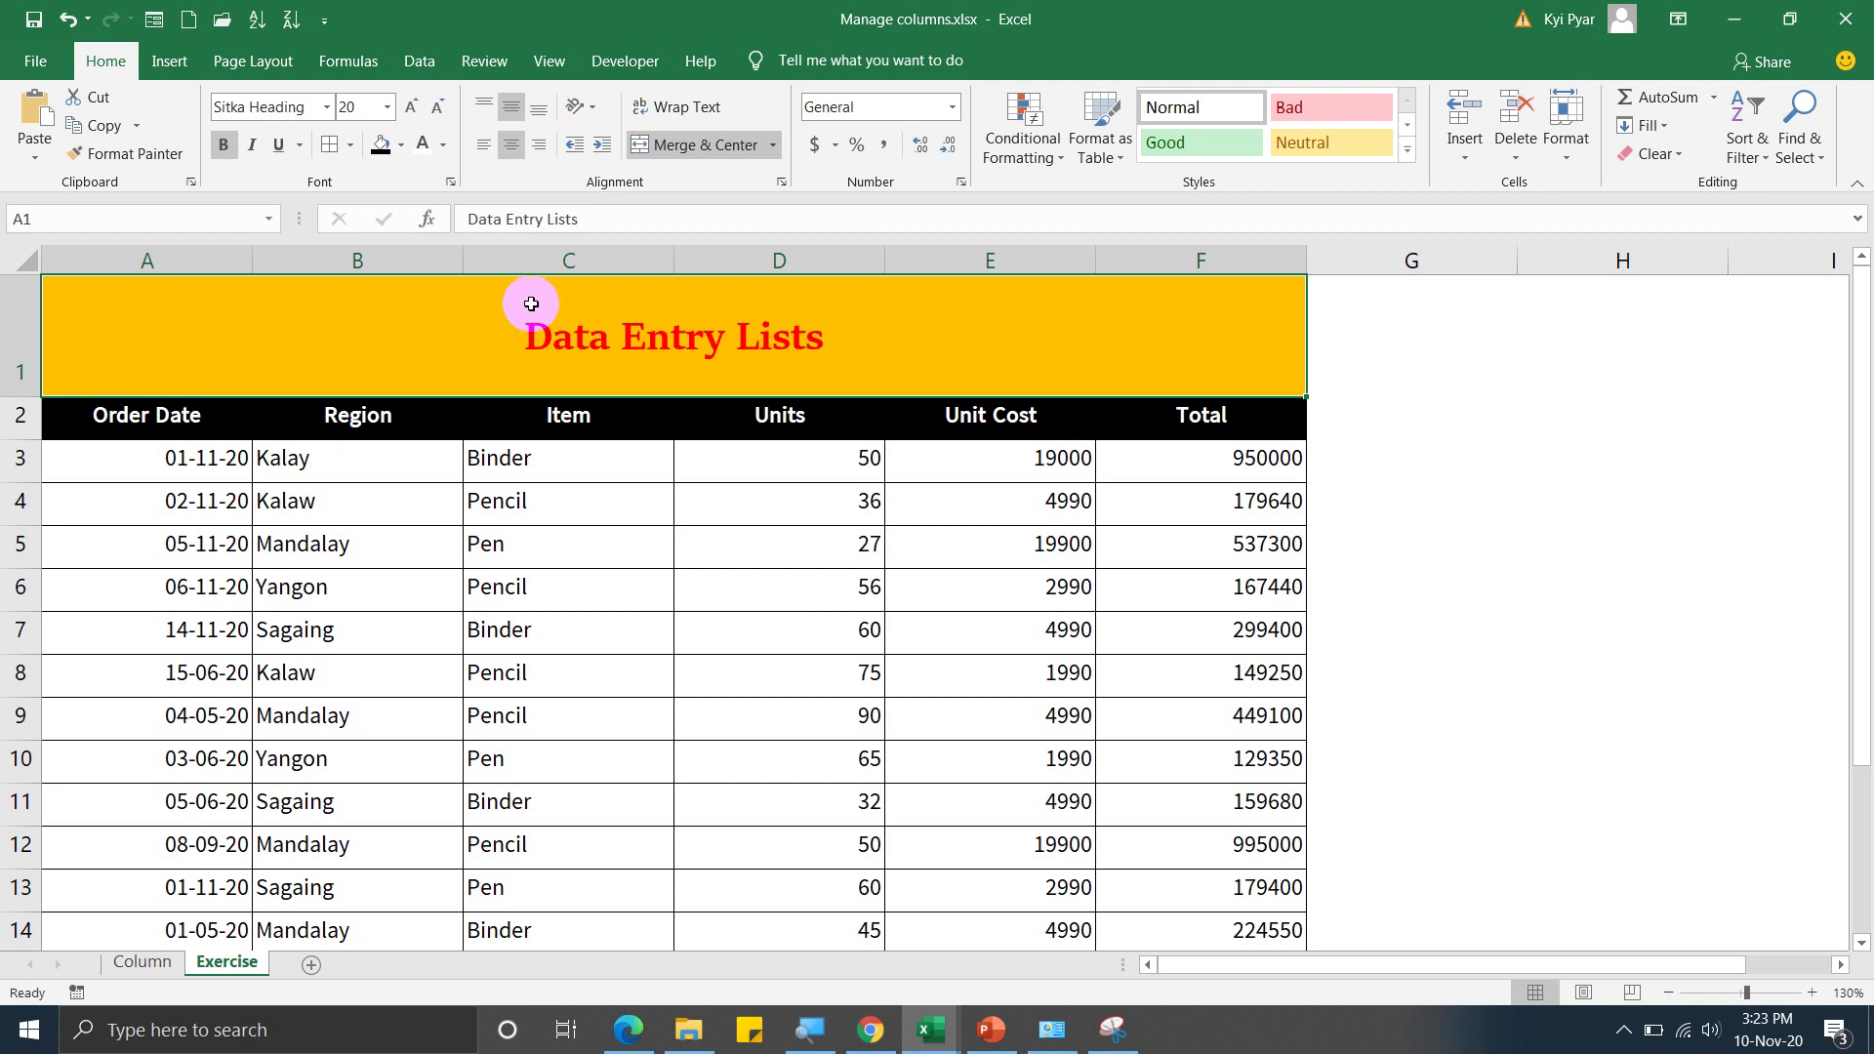
{"action": "left_click", "coordinate": [406, 418]}
{"action": "left_click", "coordinate": [208, 420]}
{"action": "left_click", "coordinate": [377, 414]}
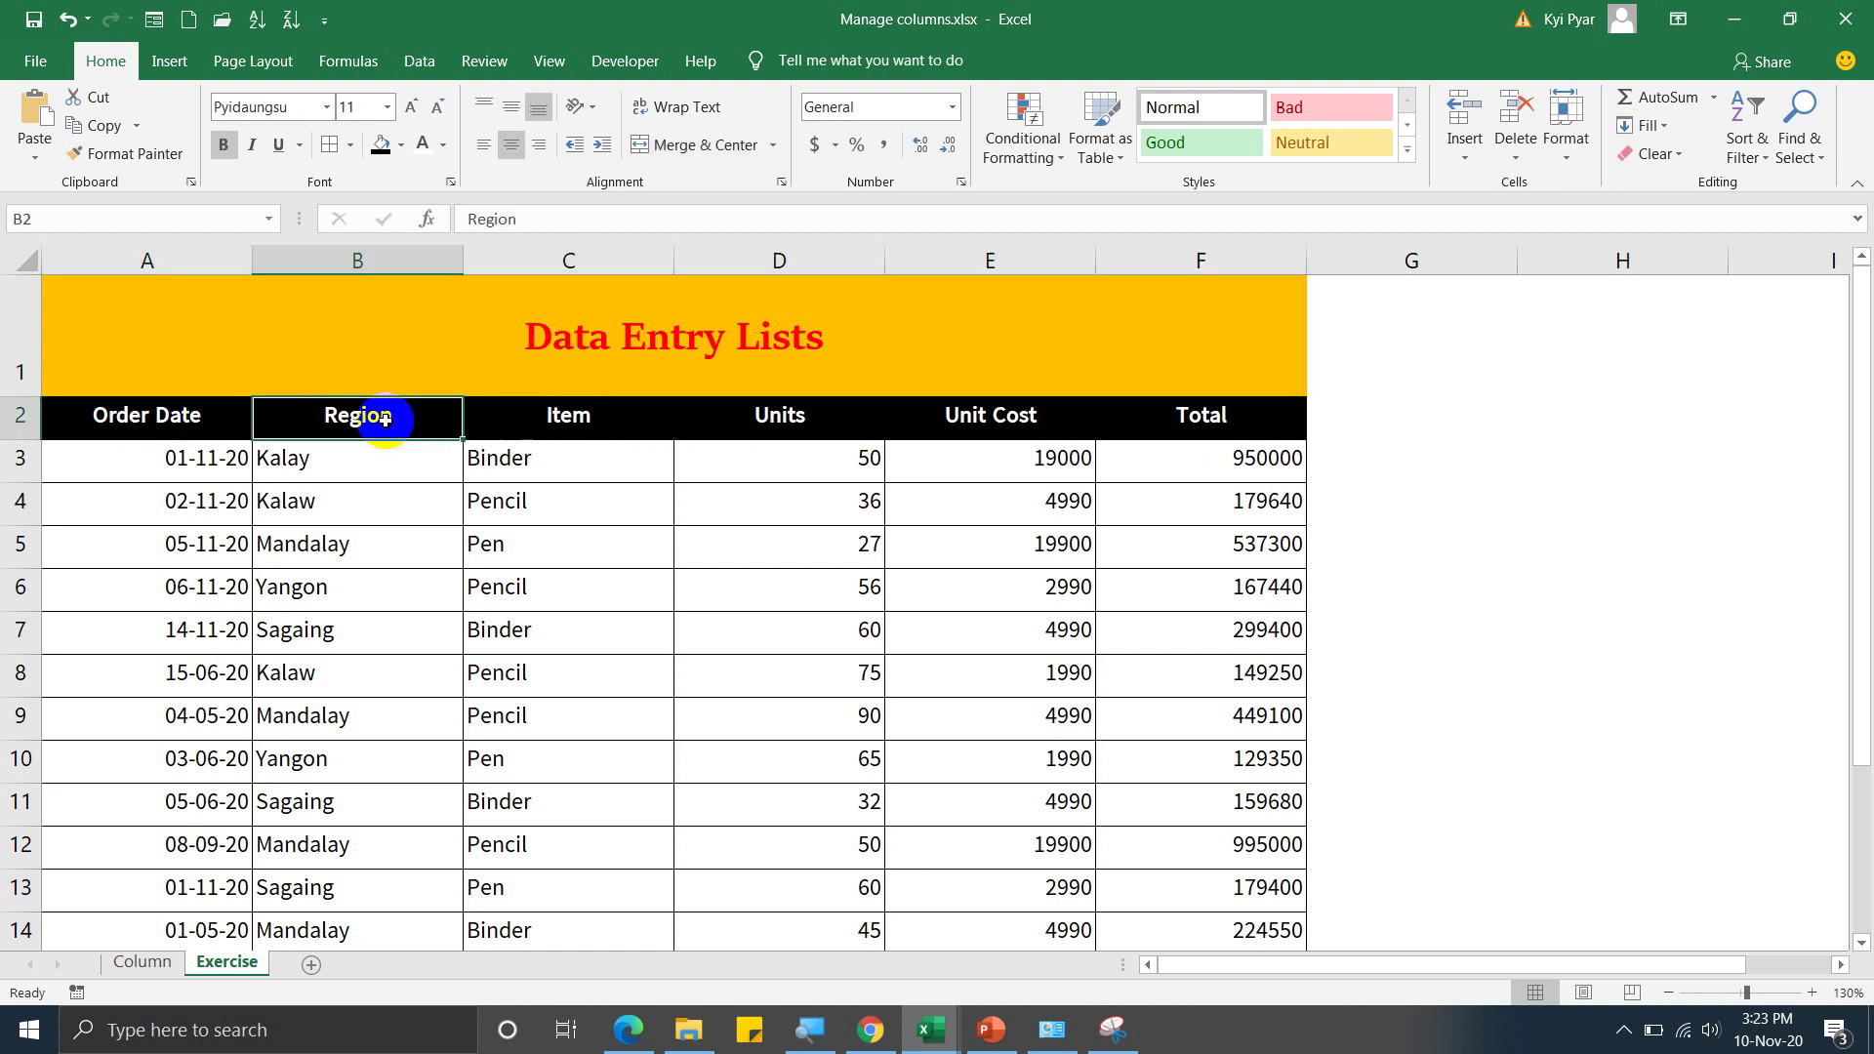
{"action": "left_click", "coordinate": [598, 414]}
{"action": "left_click", "coordinate": [823, 414]}
{"action": "left_click", "coordinate": [1047, 421]}
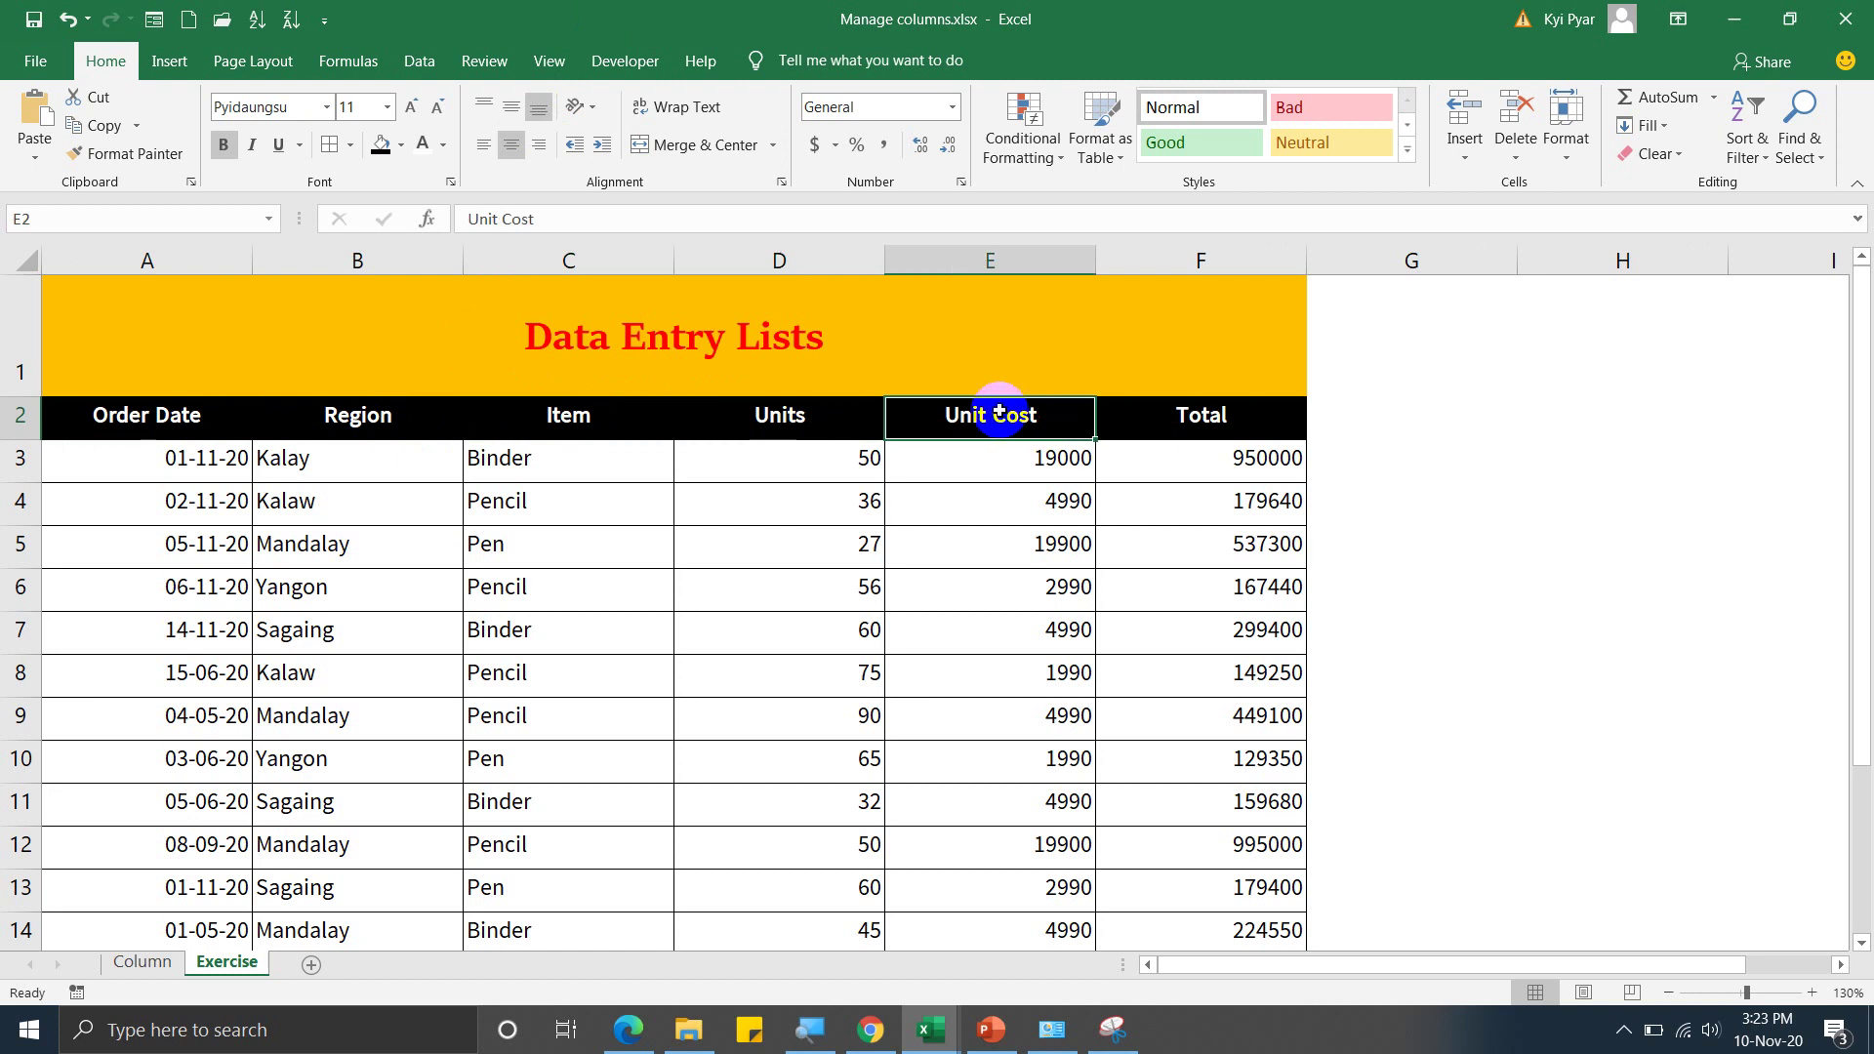